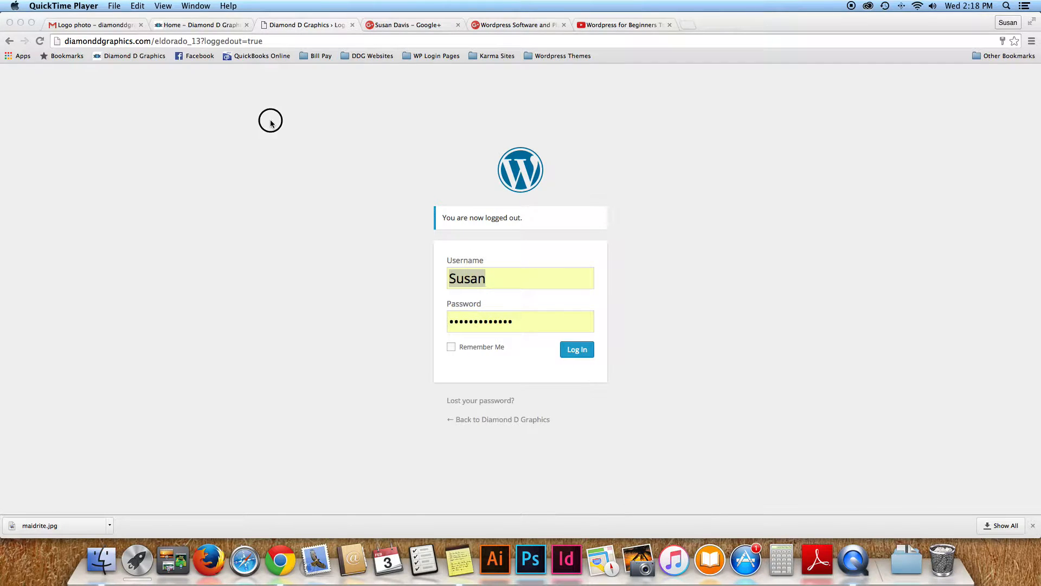
# View the Diamond D Graphics home page, return to the WordPress login form and log in with the prefilled credentials
pyautogui.click(270, 120)
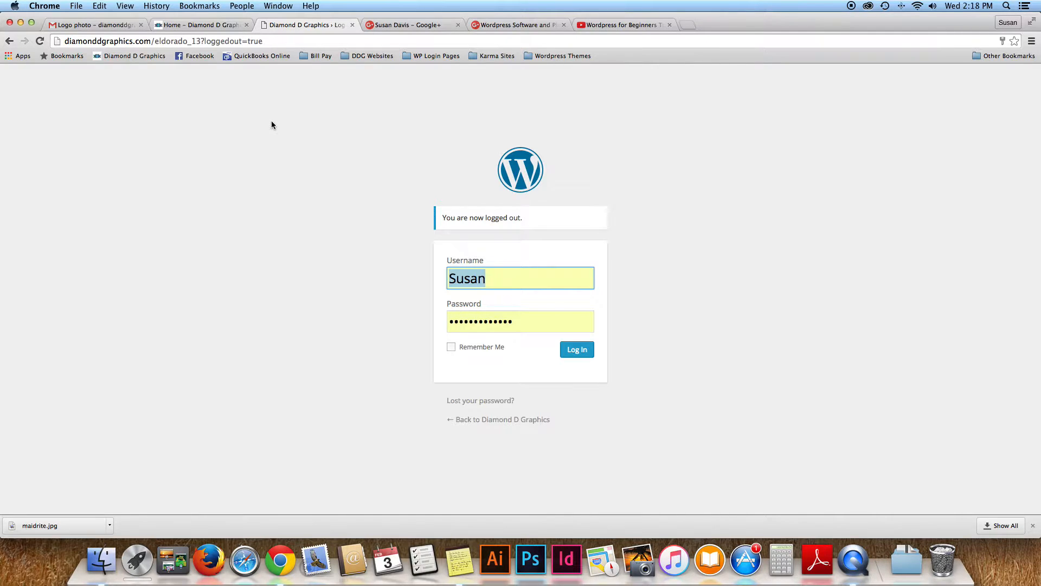
pyautogui.click(212, 26)
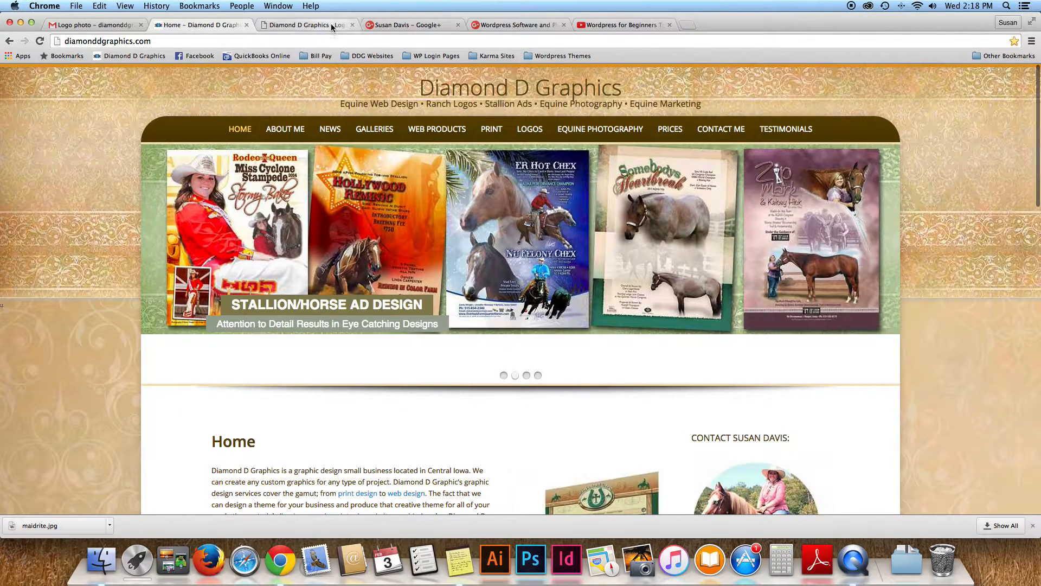
pyautogui.click(331, 25)
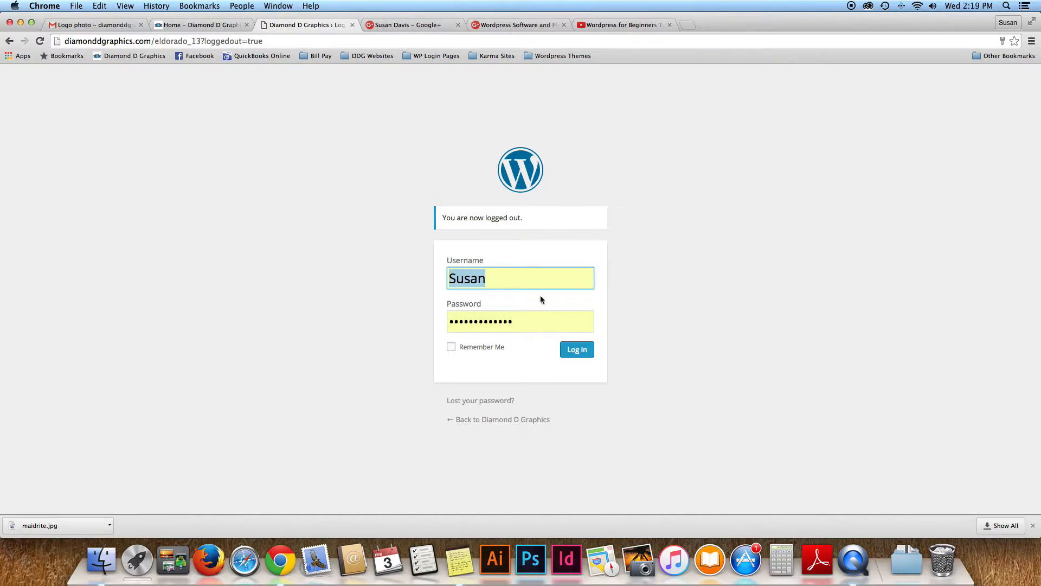
pyautogui.click(576, 351)
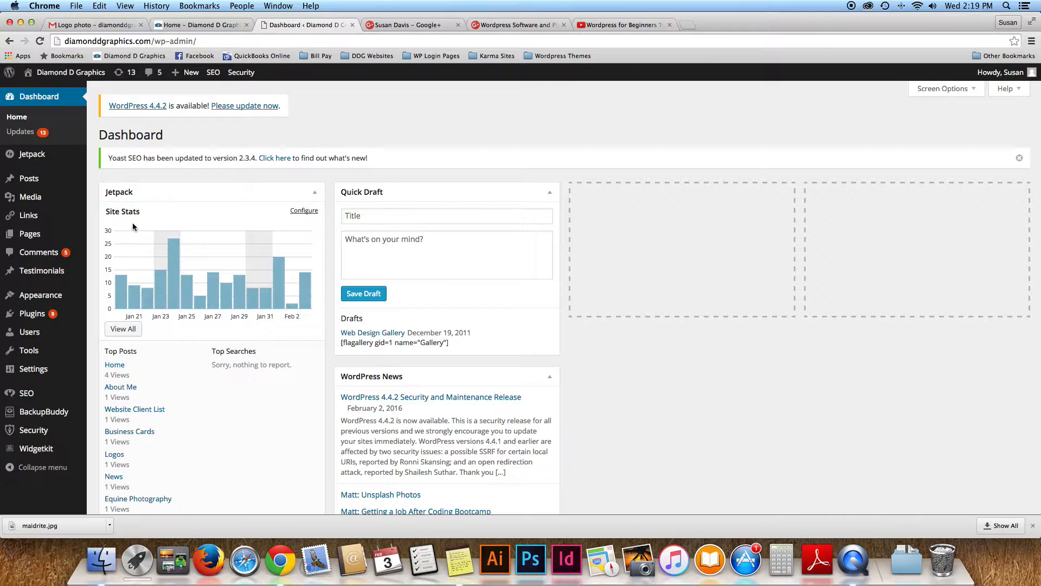
# Move the Quick Draft widget into the third column of the dashboard
pyautogui.scroll(-1, 142, 216)
pyautogui.moveTo(194, 264)
pyautogui.scroll(-1, 282, 244)
pyautogui.scroll(1, 271, 205)
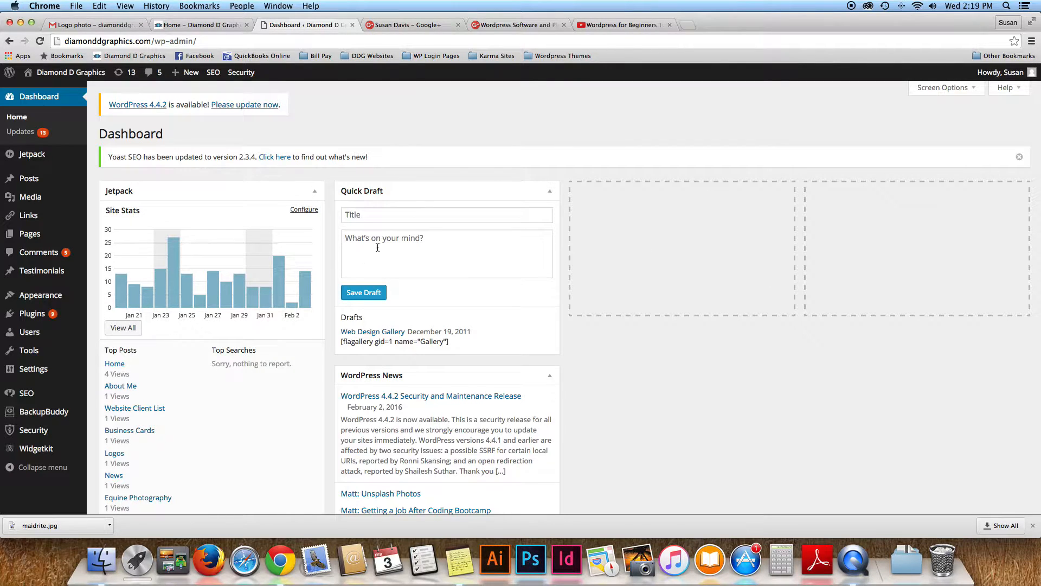
pyautogui.moveTo(433, 189); pyautogui.dragTo(684, 183)
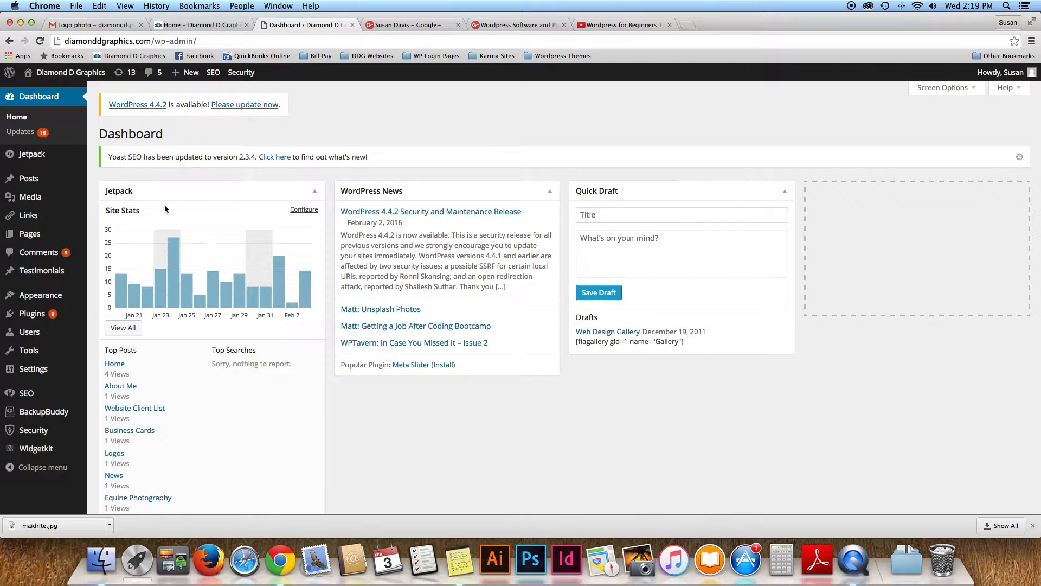
pyautogui.moveTo(173, 192); pyautogui.dragTo(241, 194)
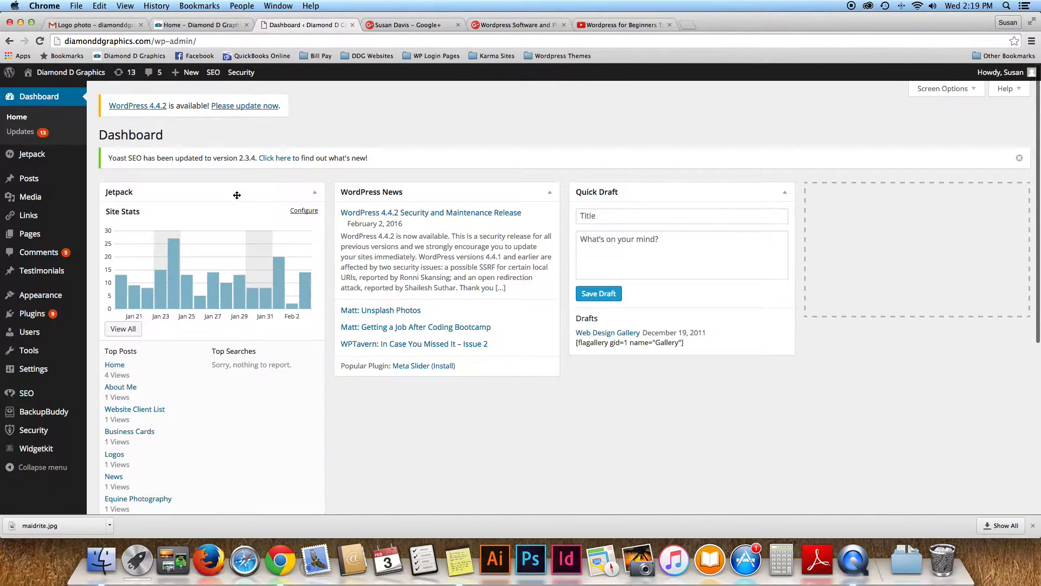
pyautogui.scroll(-5, 241, 196)
pyautogui.scroll(5, 240, 198)
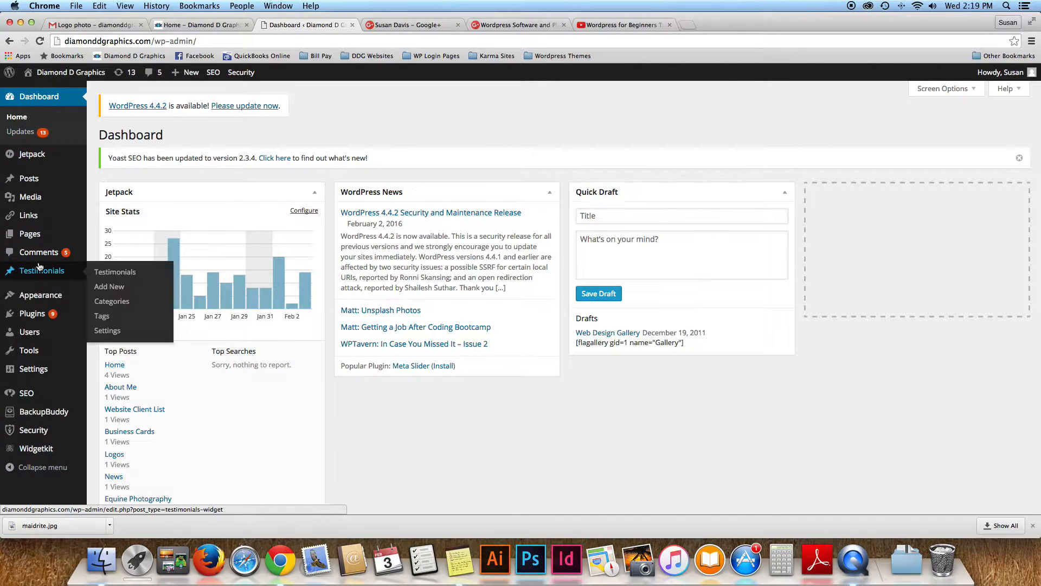
# Open the list of all the site's pages from the dashboard
pyautogui.moveTo(38, 310)
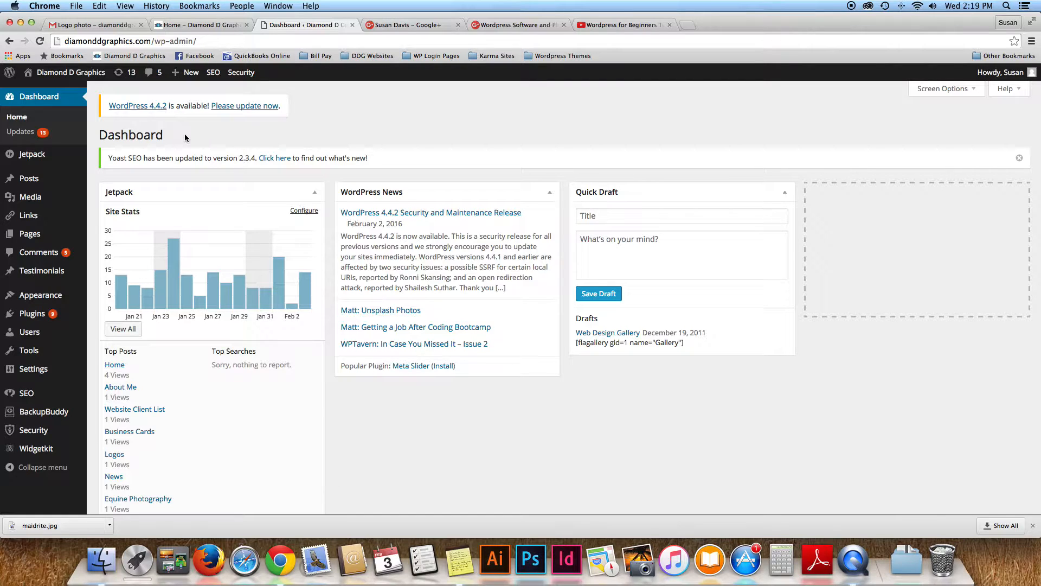
pyautogui.moveTo(87, 161)
pyautogui.scroll(-1, 292, 134)
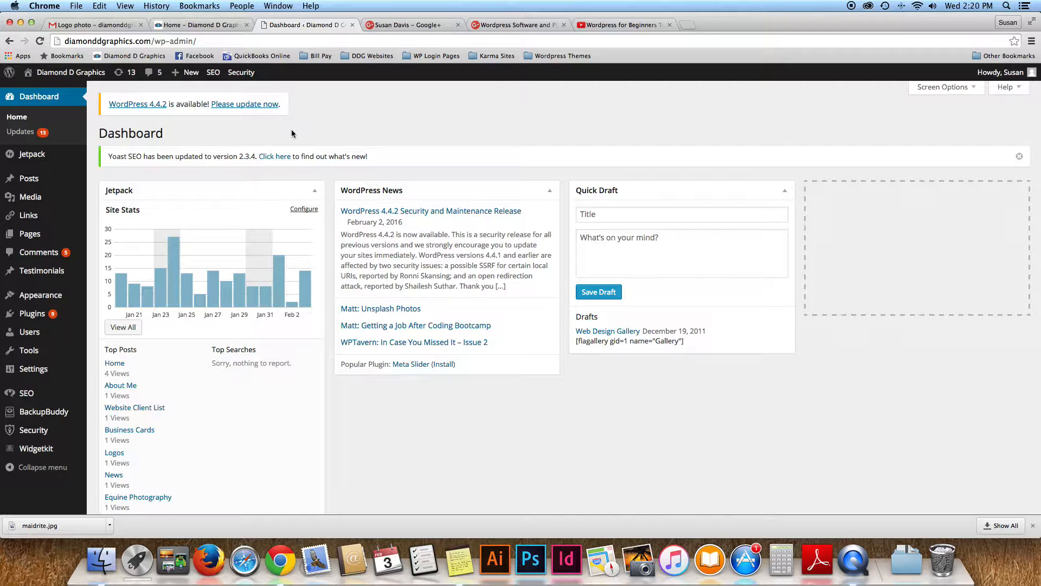
pyautogui.moveTo(32, 236)
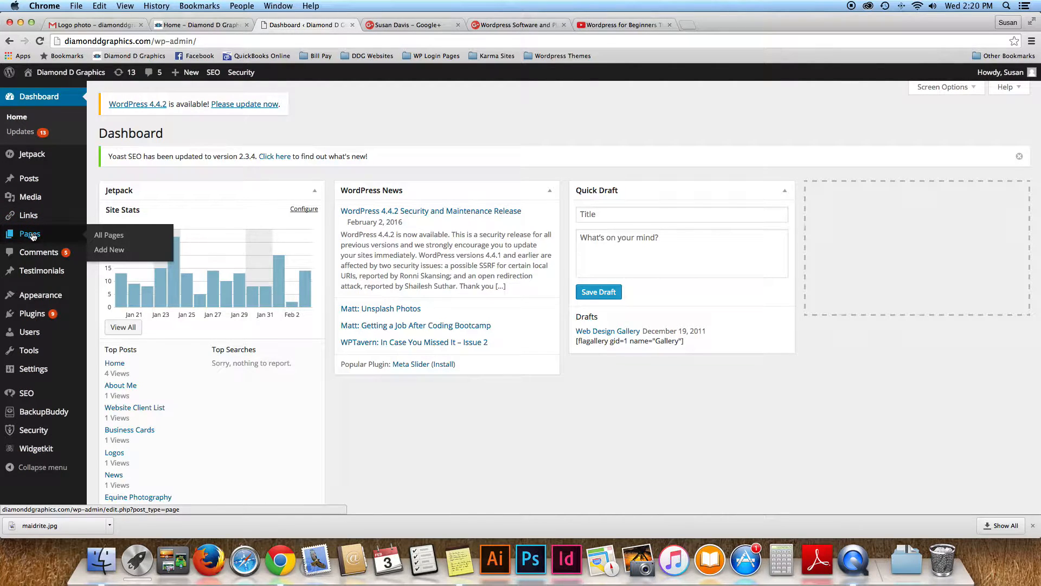
pyautogui.click(31, 235)
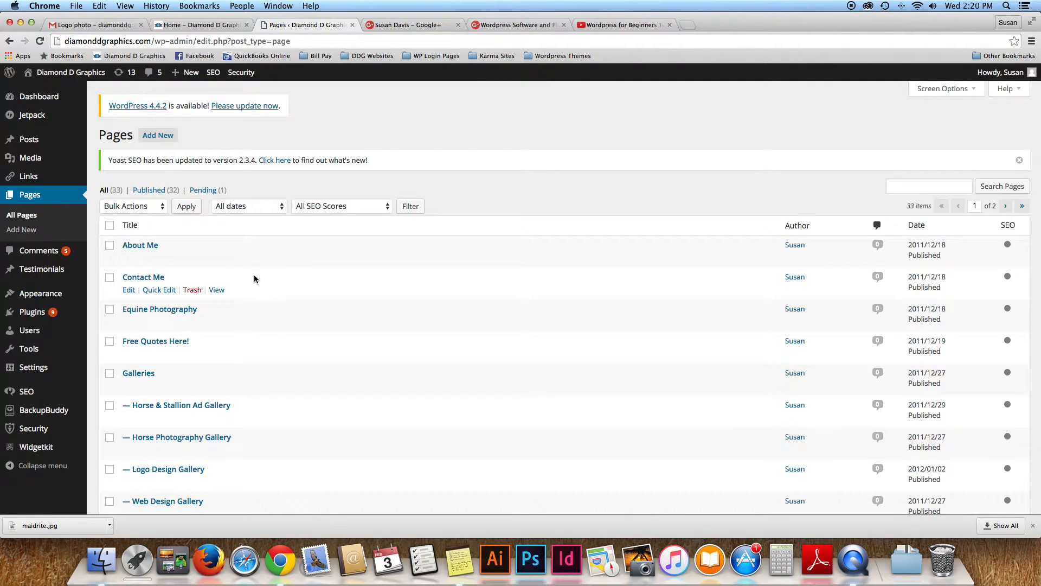
# Look through the first part of the page list, from About Me down to Order Equine Ad Online
pyautogui.scroll(-10, 254, 279)
pyautogui.scroll(10, 255, 279)
pyautogui.scroll(-10, 254, 278)
pyautogui.scroll(10, 254, 279)
pyautogui.scroll(-10, 254, 278)
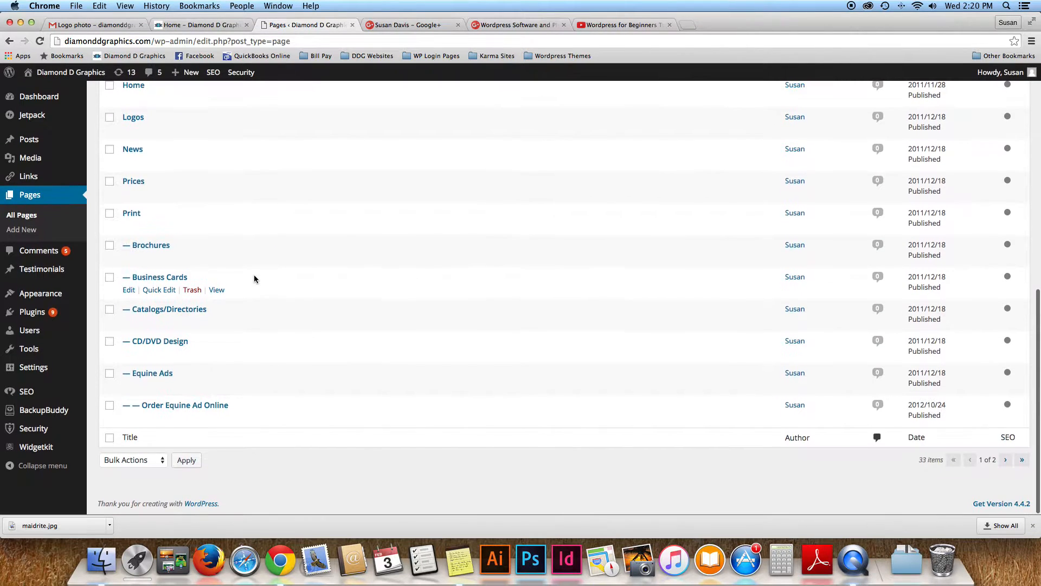
pyautogui.scroll(10, 254, 279)
pyautogui.scroll(-10, 254, 279)
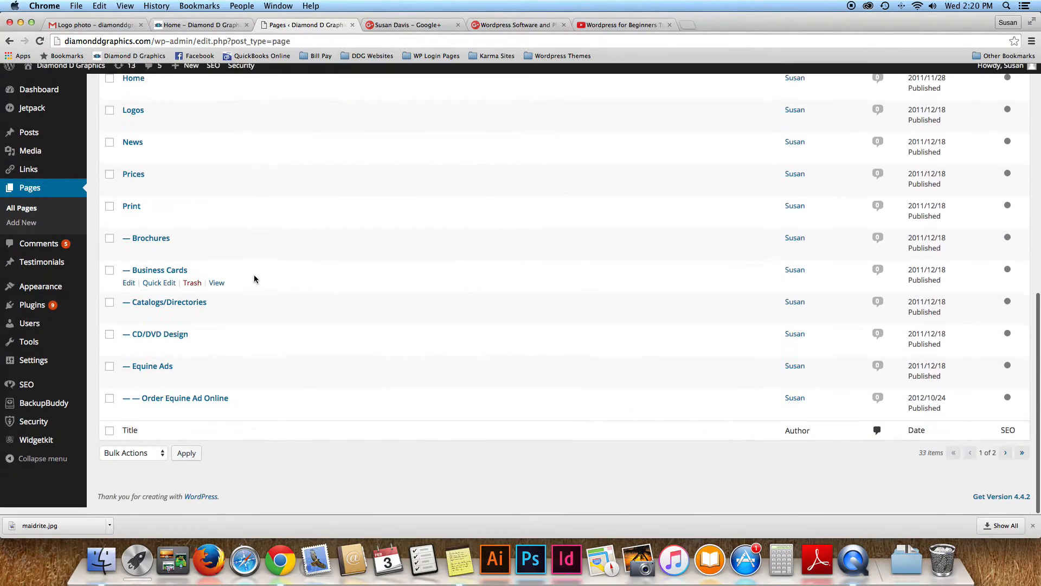
pyautogui.scroll(1, 994, 475)
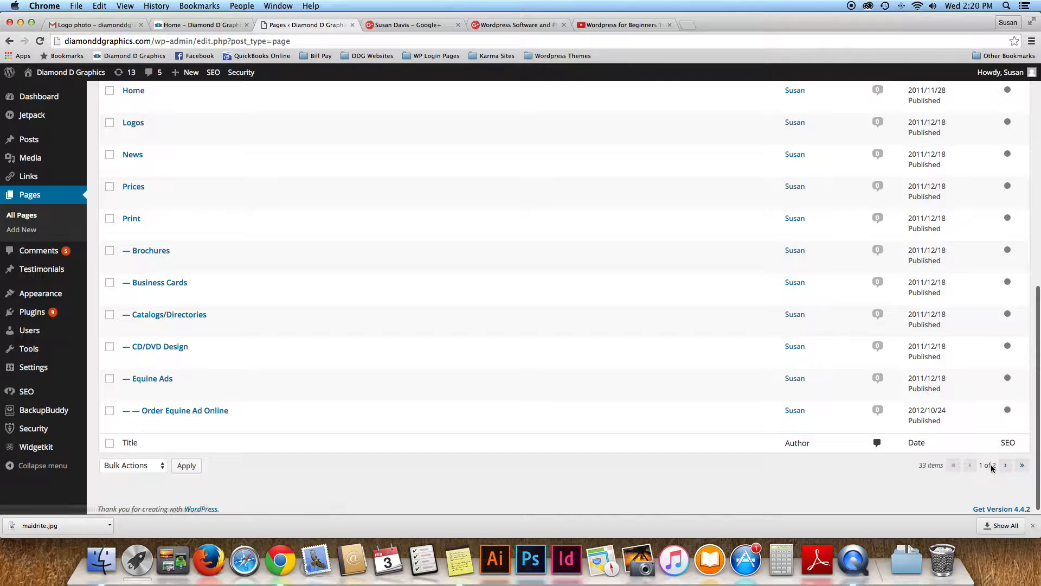
pyautogui.scroll(1, 1006, 471)
# Look through the second part of the page list down to the pending Welcome page, and return to the first part
pyautogui.click(1006, 469)
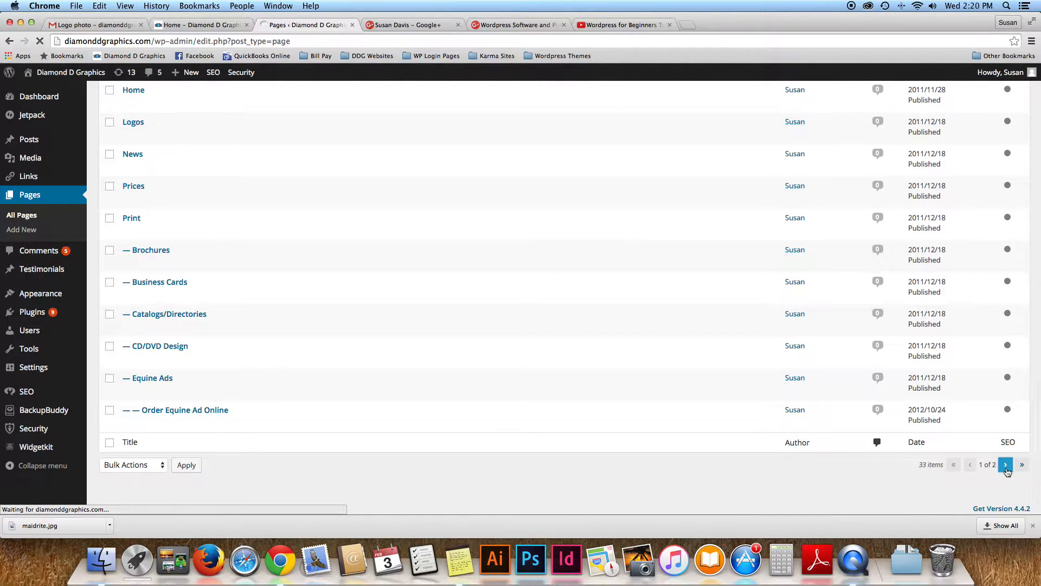
pyautogui.scroll(-10, 448, 406)
pyautogui.scroll(10, 448, 407)
pyautogui.scroll(-10, 448, 408)
pyautogui.scroll(10, 448, 409)
pyautogui.scroll(-5, 449, 408)
pyautogui.scroll(-2, 448, 409)
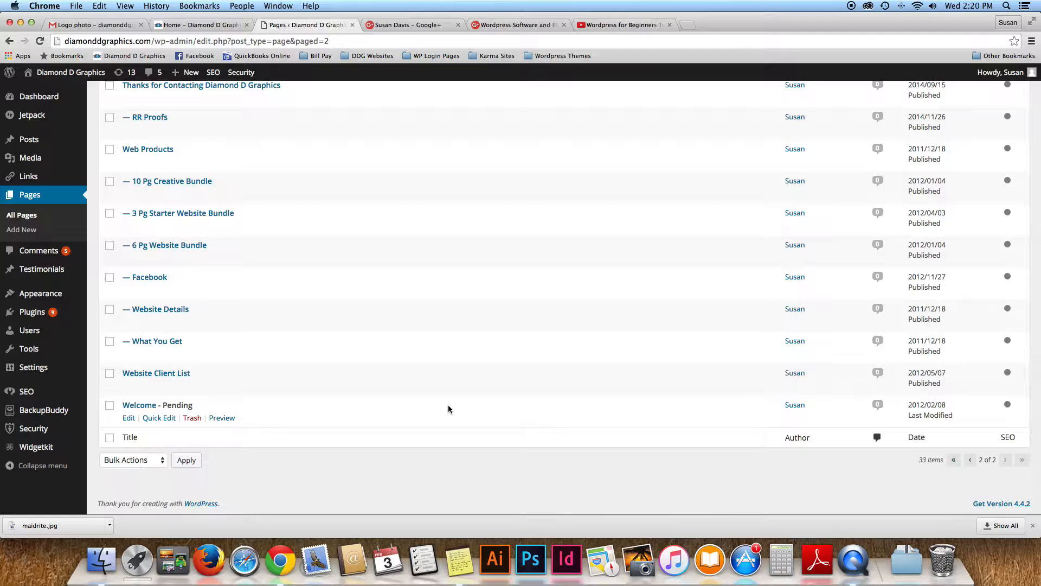
pyautogui.click(971, 461)
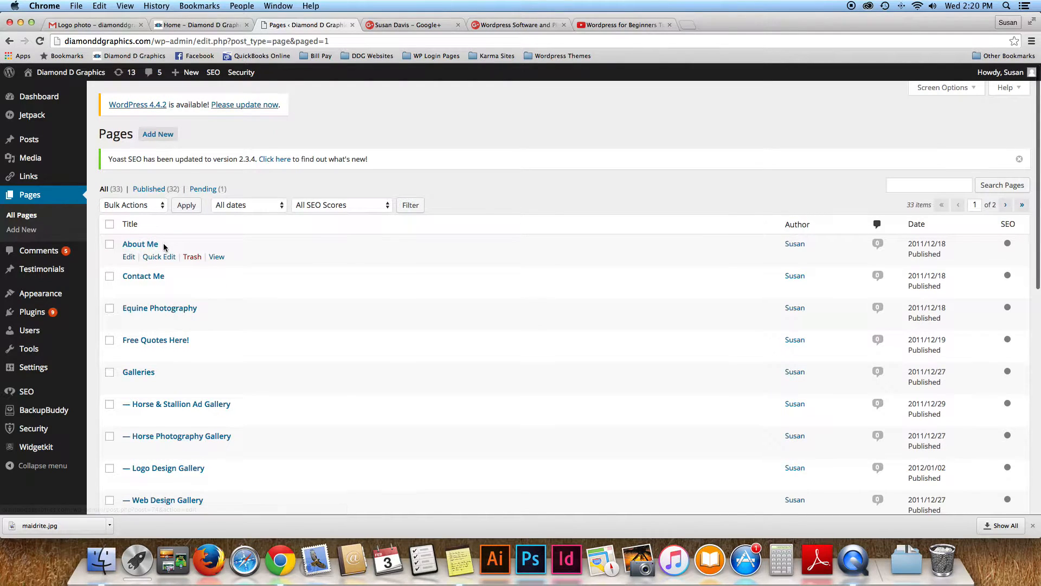
# View the Quick Edit options of the About Me page and close them without saving
pyautogui.scroll(-1, 146, 247)
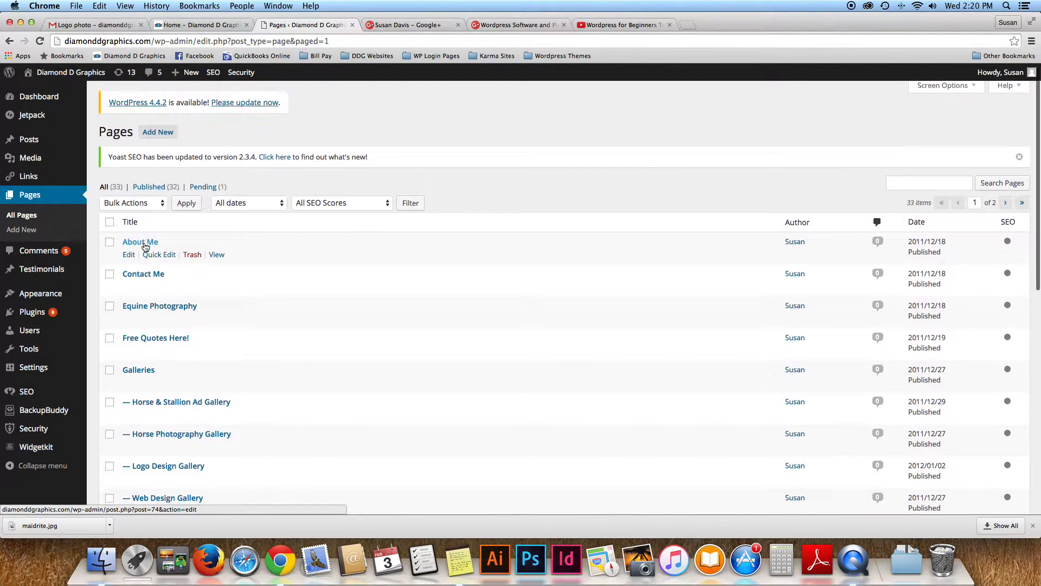
pyautogui.scroll(-1, 145, 247)
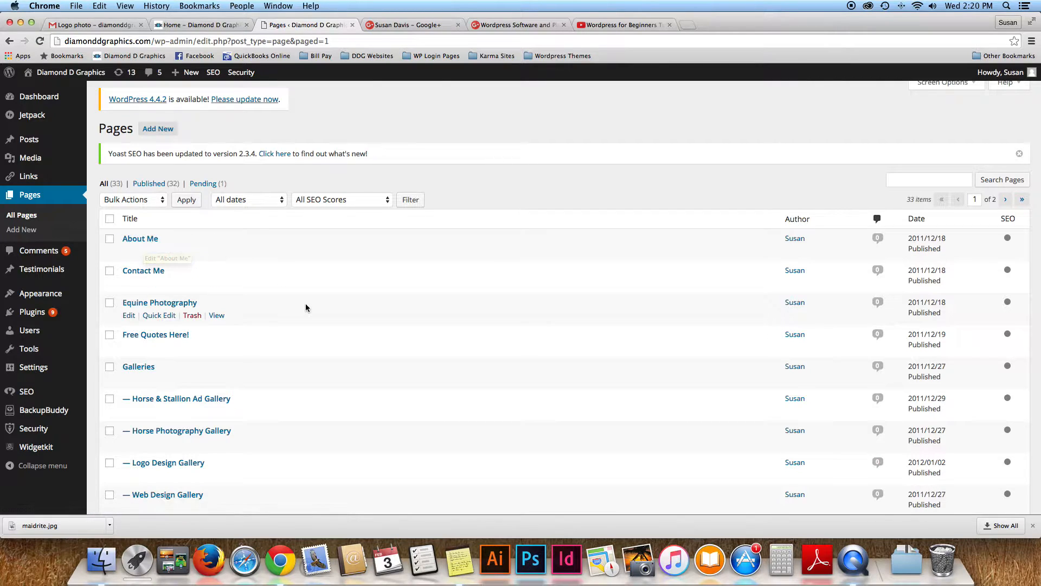
pyautogui.scroll(1, 305, 306)
pyautogui.scroll(-1, 142, 240)
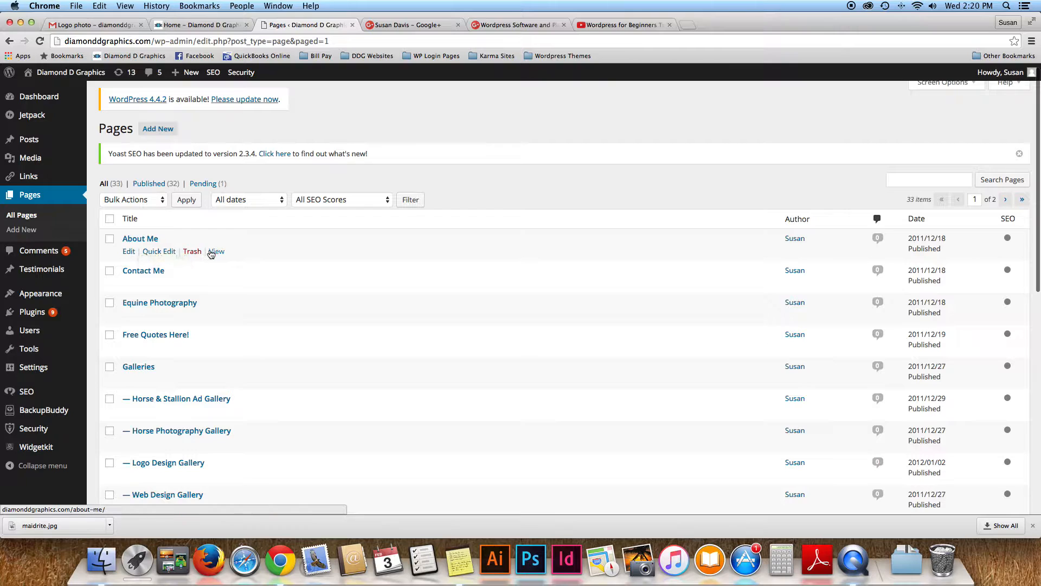
pyautogui.scroll(-1, 128, 255)
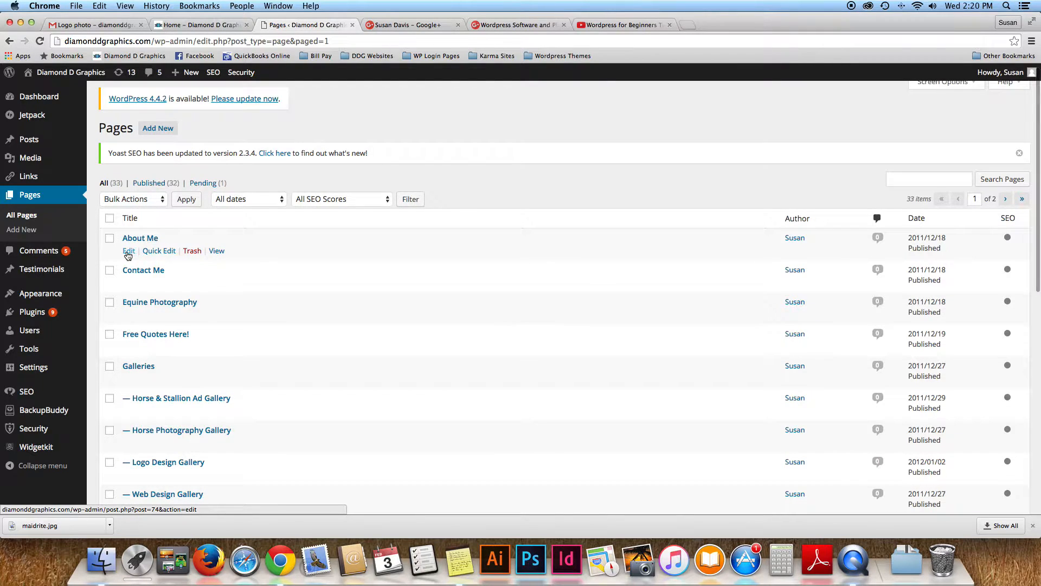
pyautogui.click(156, 253)
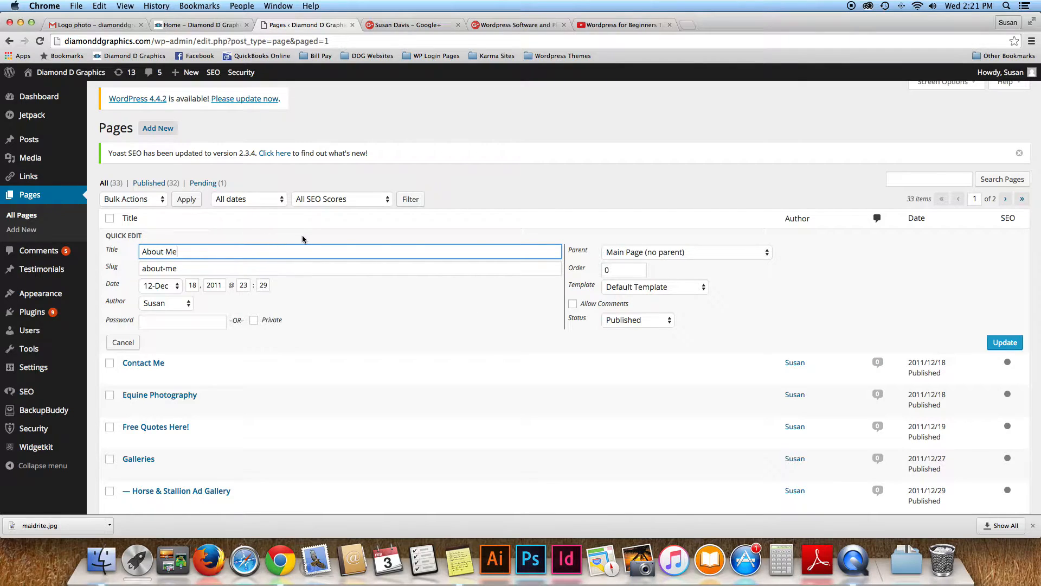
pyautogui.scroll(1, 471, 314)
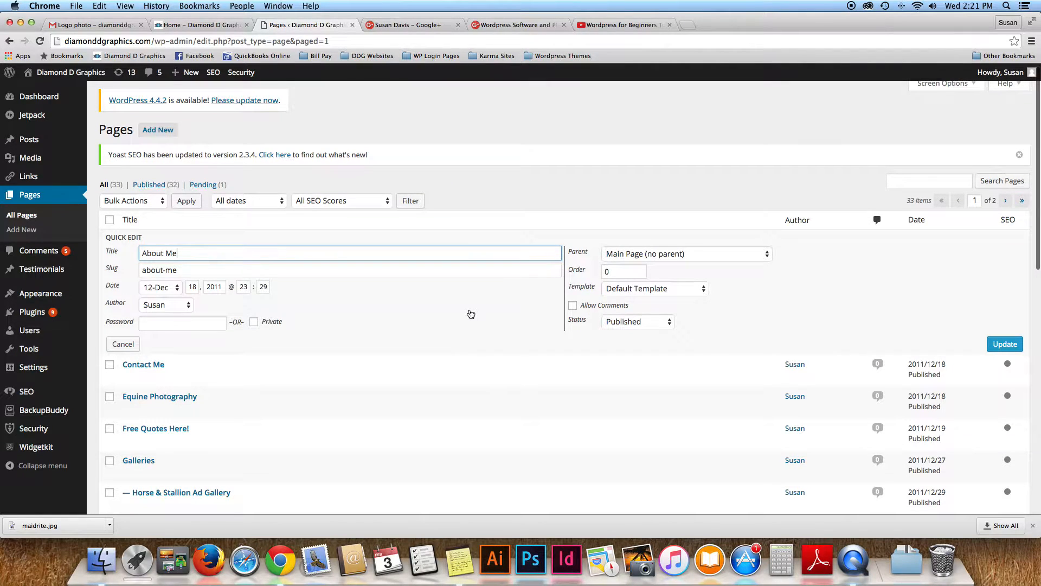
pyautogui.click(123, 344)
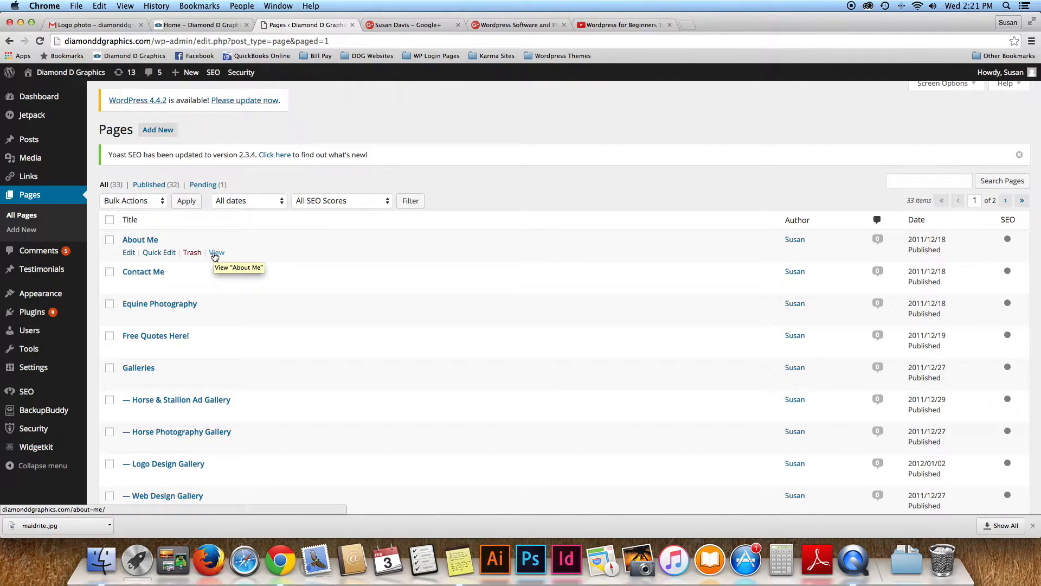
# Open the About Me page for editing and dismiss the Yoast SEO update notice
pyautogui.click(140, 241)
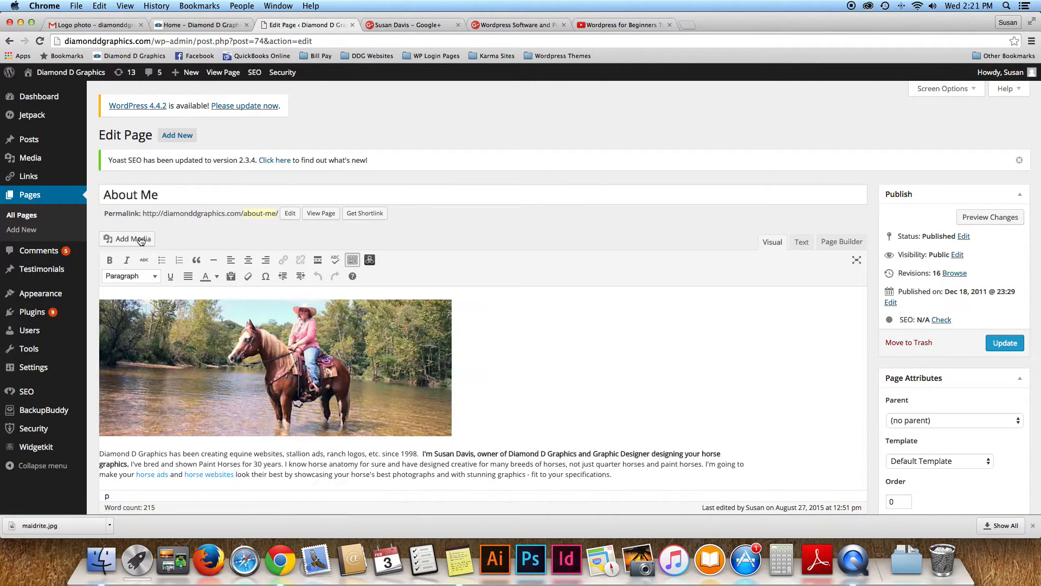
pyautogui.scroll(-1, 245, 229)
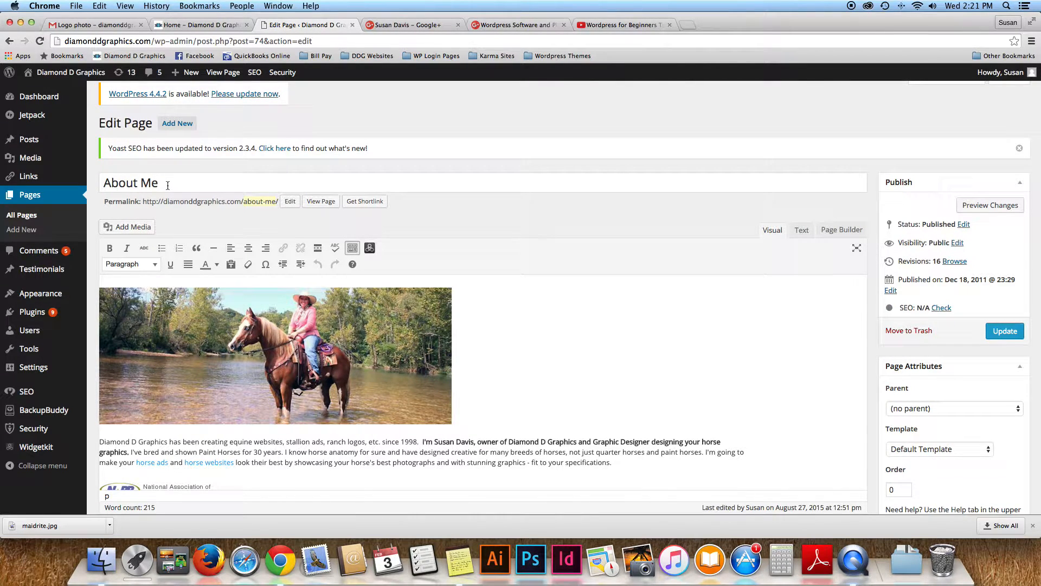
pyautogui.click(1020, 148)
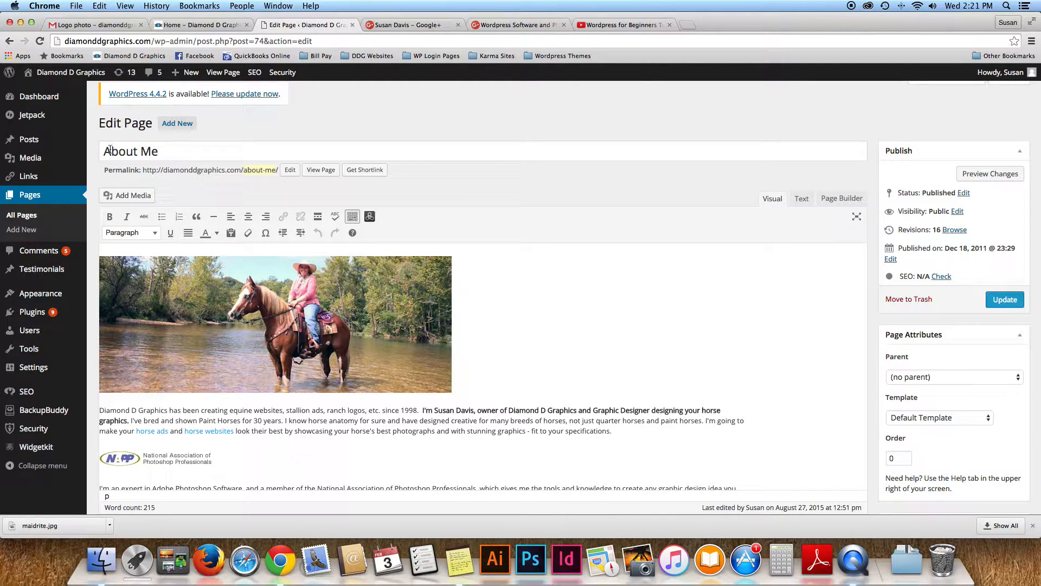
# Examine the About Me page's title, photo and body text in the visual editor
pyautogui.click(179, 150)
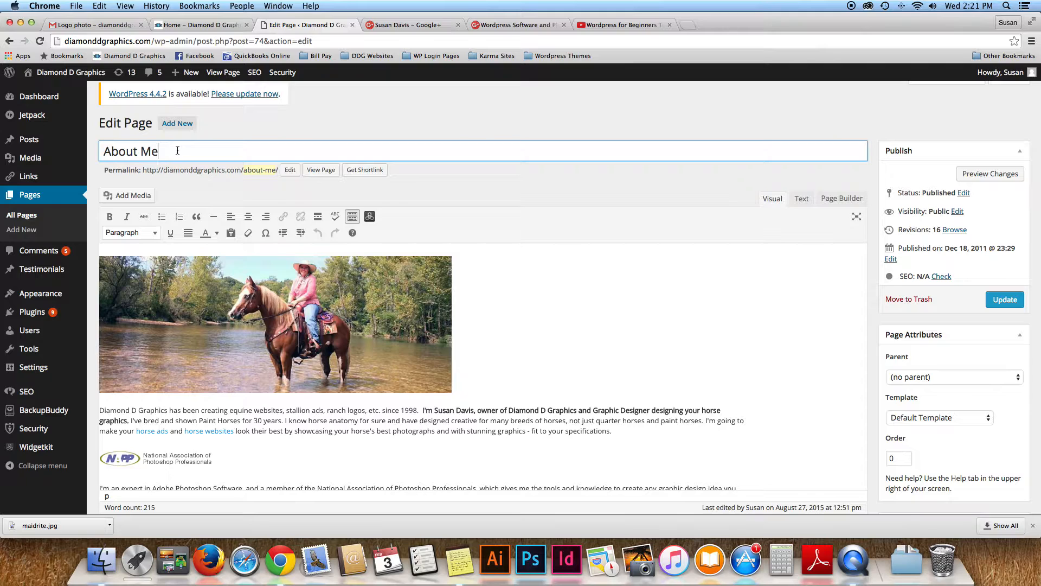
pyautogui.click(167, 150)
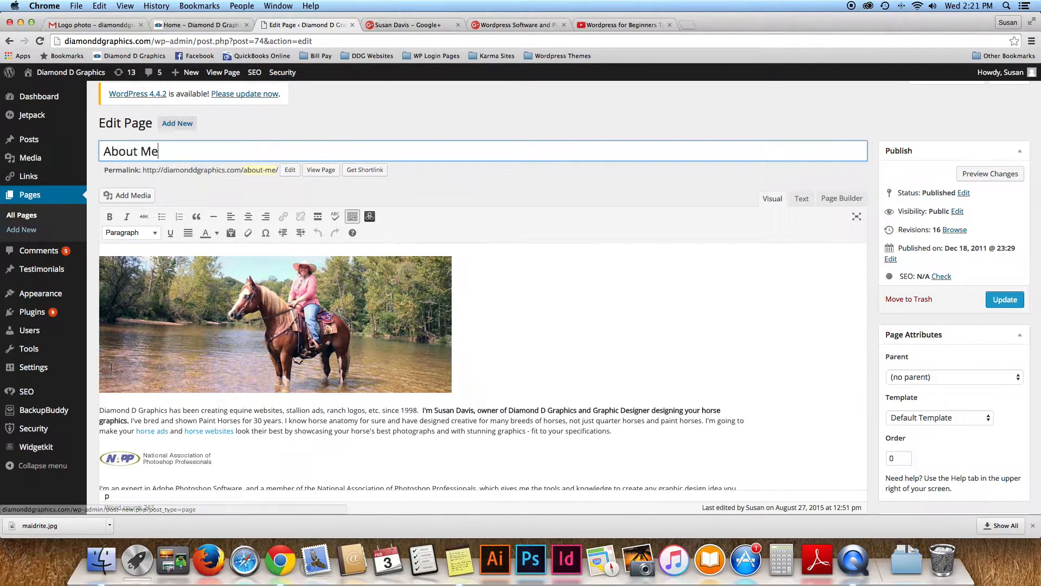
pyautogui.click(590, 306)
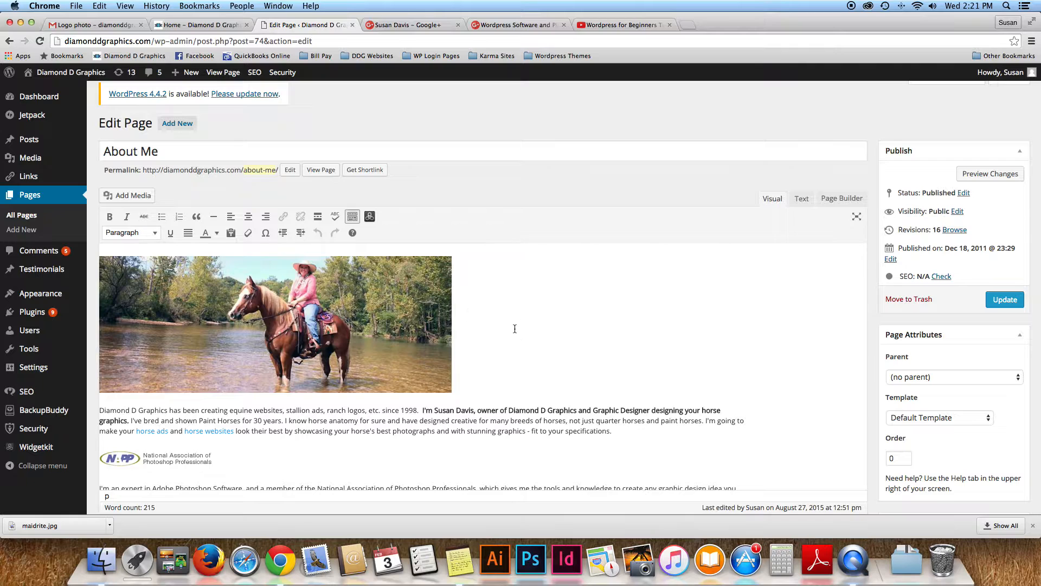
pyautogui.scroll(-1, 326, 417)
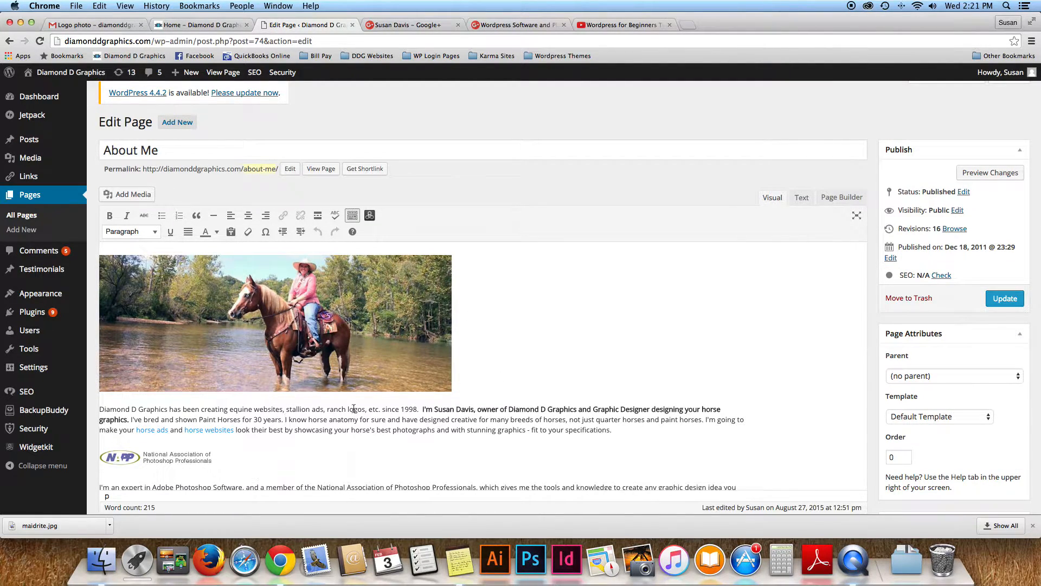
pyautogui.scroll(-1, 369, 426)
pyautogui.scroll(1, 362, 428)
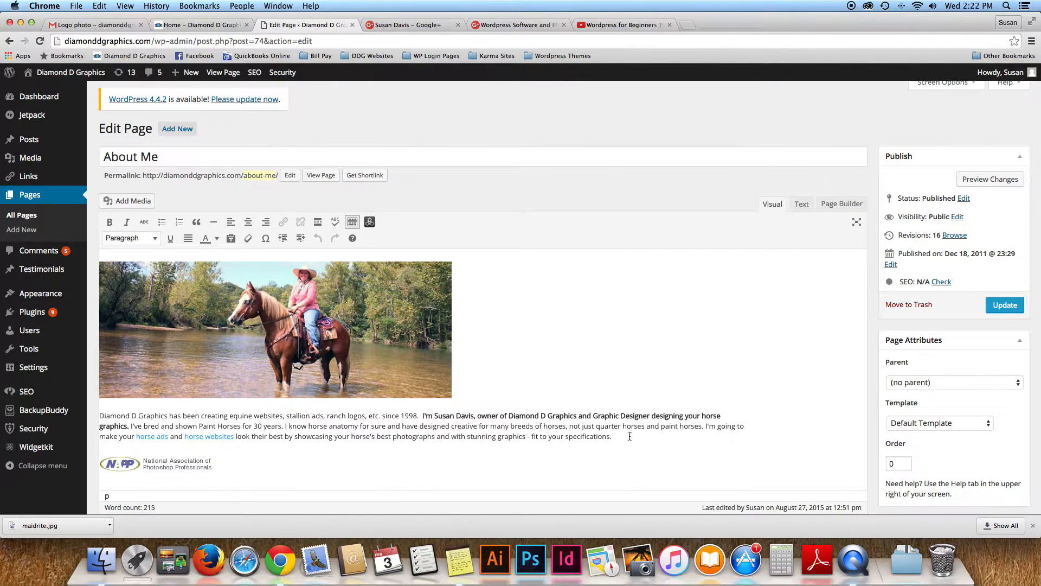
pyautogui.scroll(-5, 497, 425)
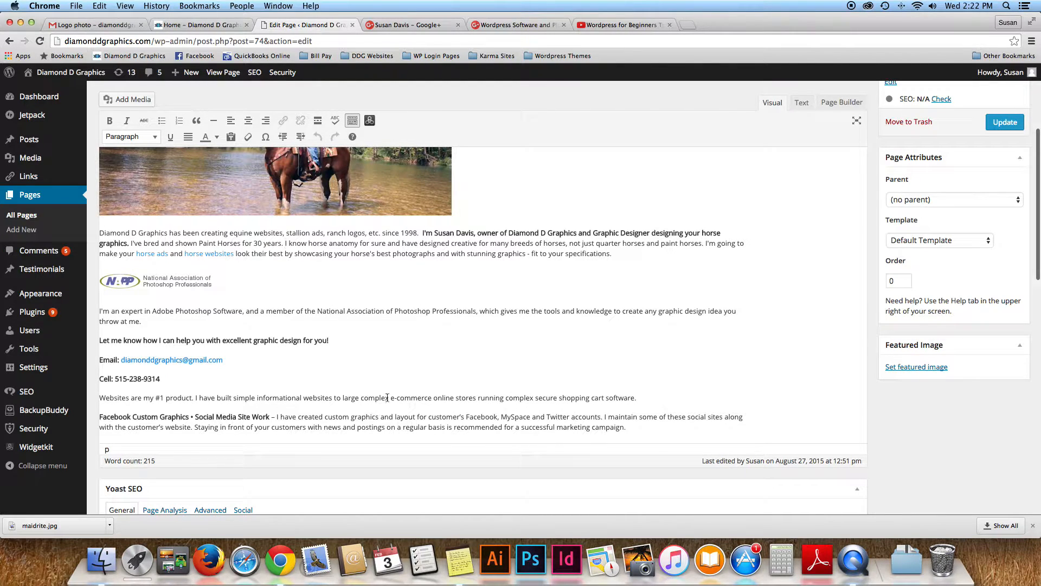
pyautogui.scroll(5, 277, 382)
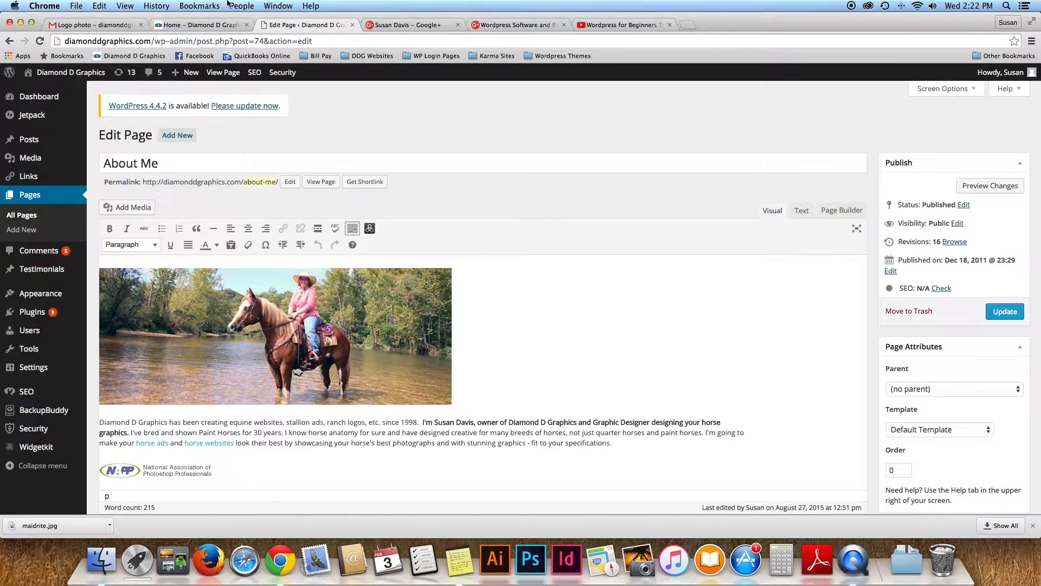
# Open the live site's About Me page and look over its body content and sidebar down to the footer
pyautogui.click(212, 26)
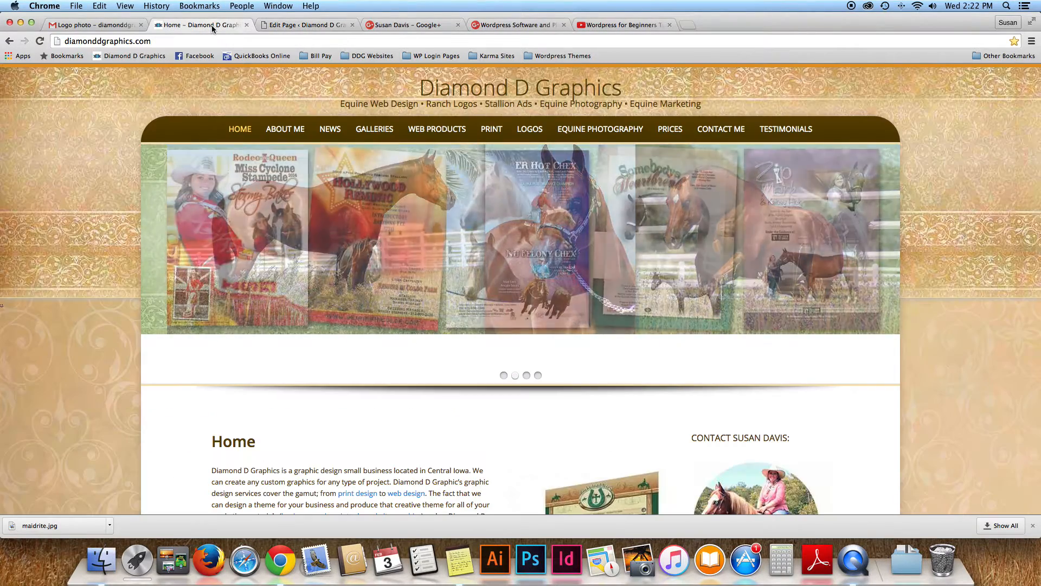
pyautogui.click(295, 133)
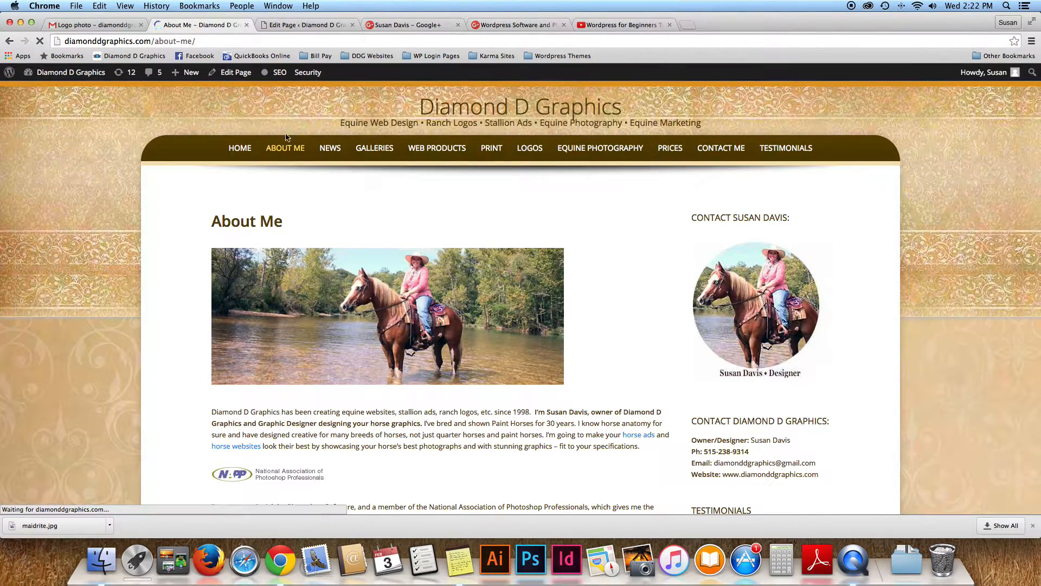
pyautogui.scroll(-5, 611, 237)
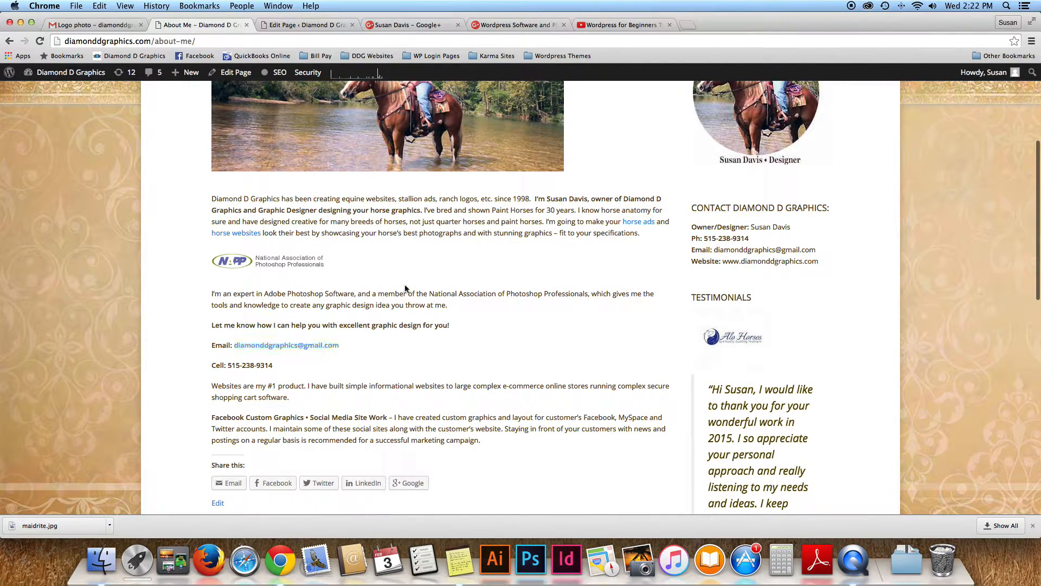
pyautogui.scroll(5, 406, 289)
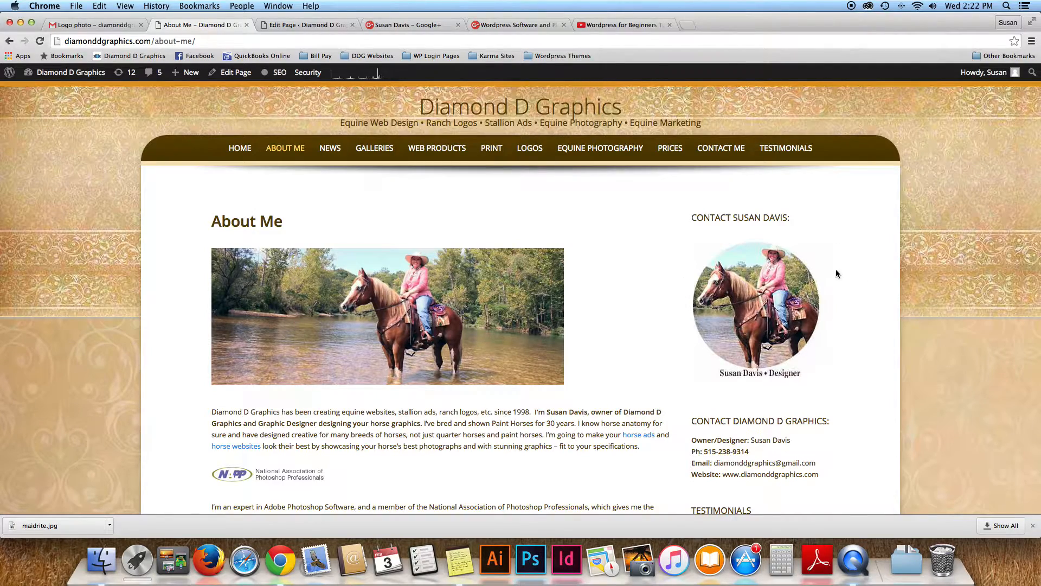
pyautogui.scroll(-15, 838, 297)
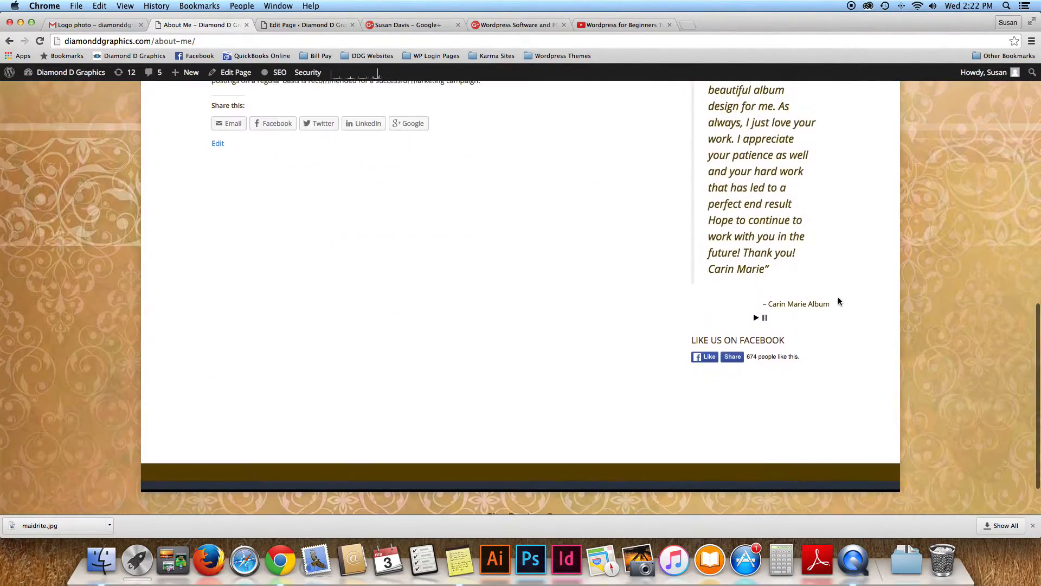
pyautogui.scroll(15, 838, 301)
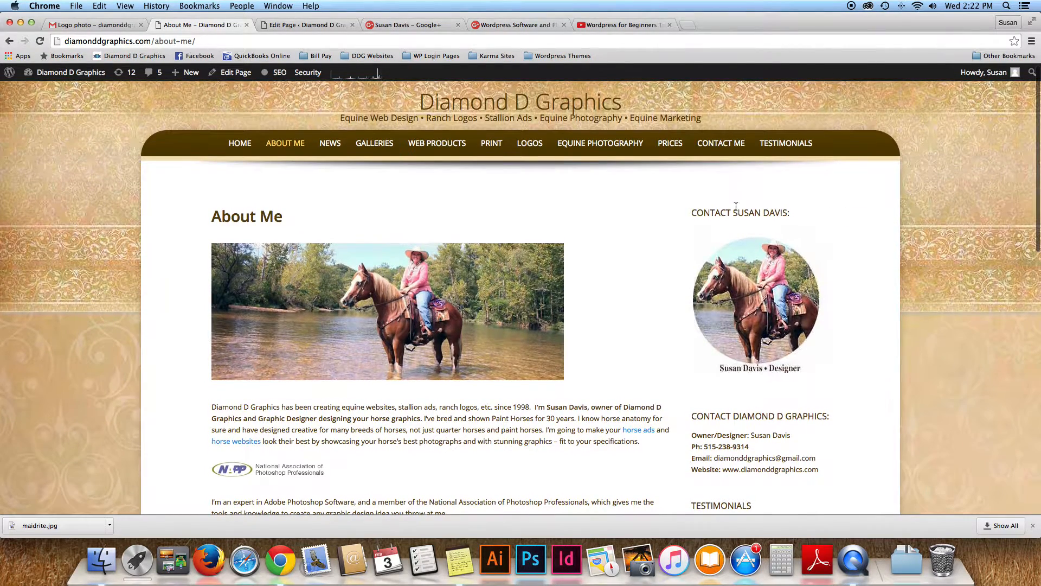
# Compare the About Me text and photo in the page editor with the live page, ending in the editor
pyautogui.click(320, 24)
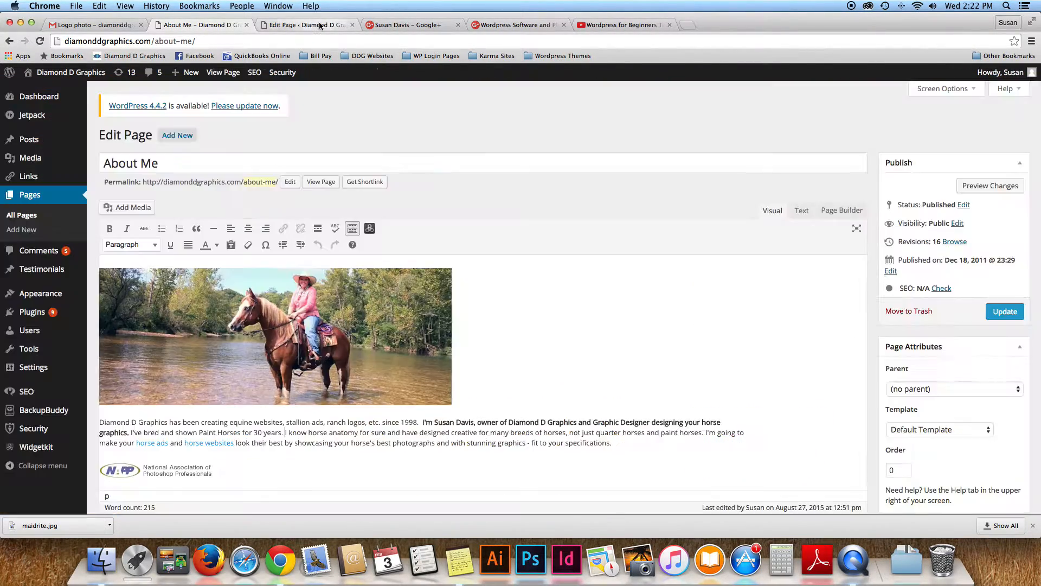
pyautogui.scroll(-5, 468, 391)
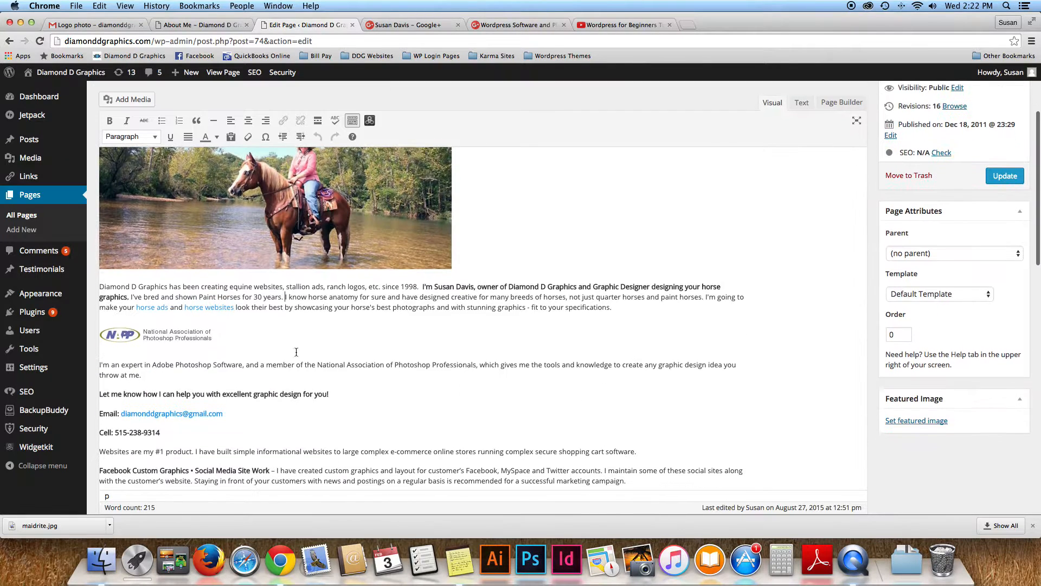
pyautogui.click(195, 25)
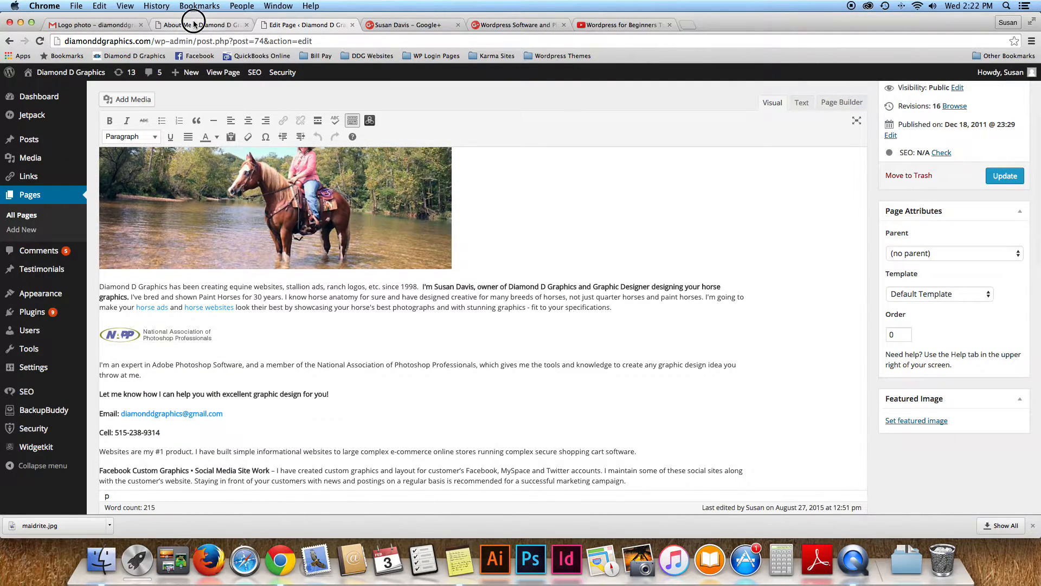
pyautogui.scroll(-10, 344, 352)
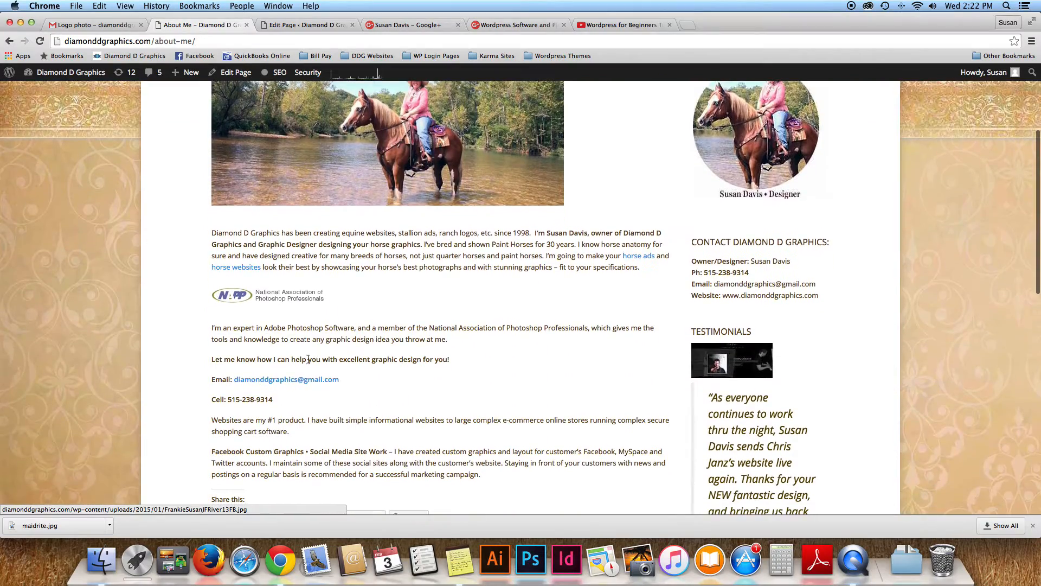
pyautogui.scroll(10, 359, 304)
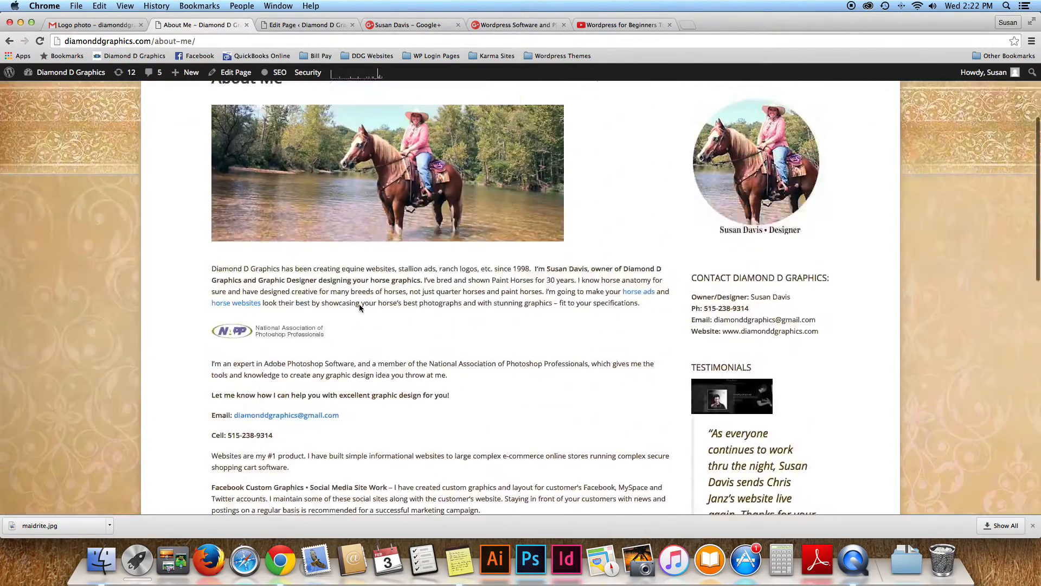
pyautogui.click(321, 25)
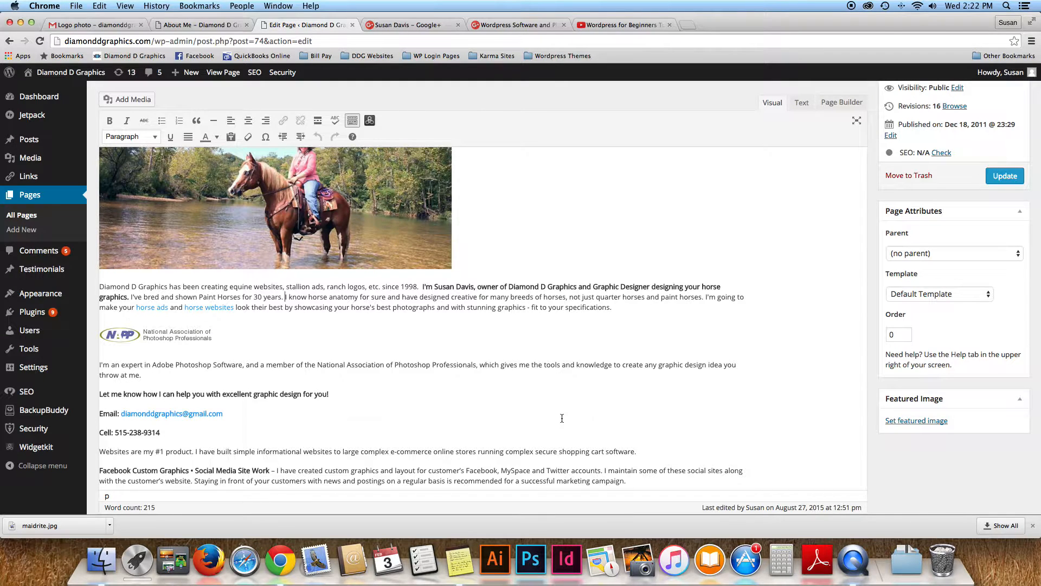
# Review the page's publishing settings and view the available parent pages, keeping (no parent)
pyautogui.scroll(5, 575, 407)
pyautogui.scroll(-6, 591, 398)
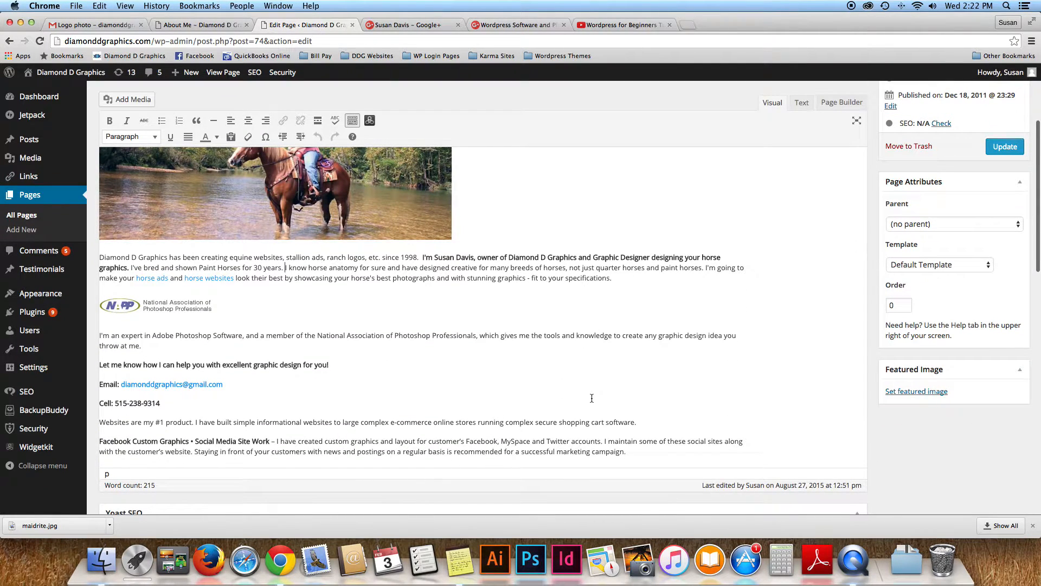
pyautogui.scroll(3, 592, 398)
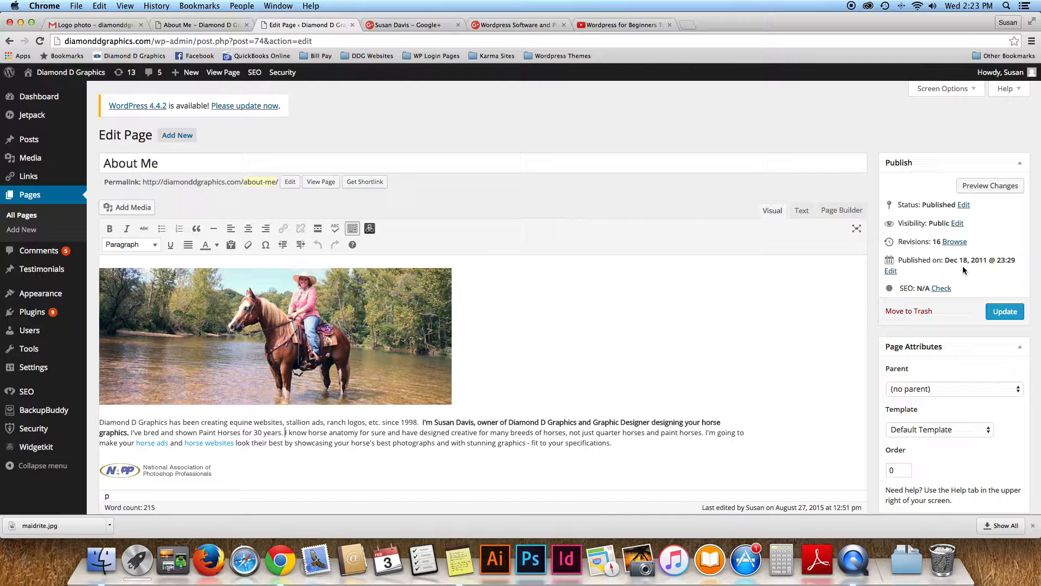
pyautogui.scroll(-5, 964, 270)
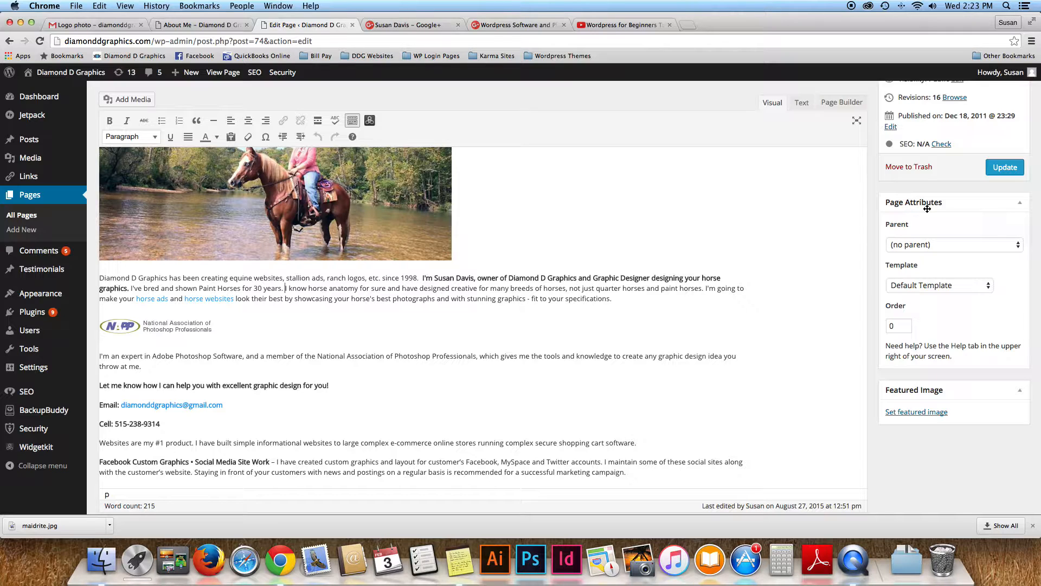
pyautogui.click(1018, 245)
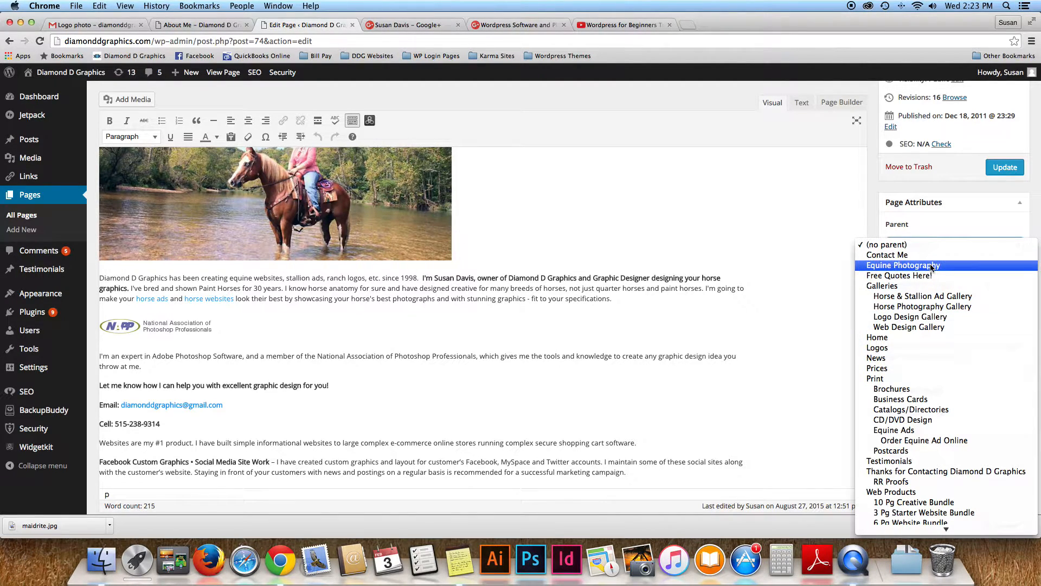
pyautogui.click(903, 245)
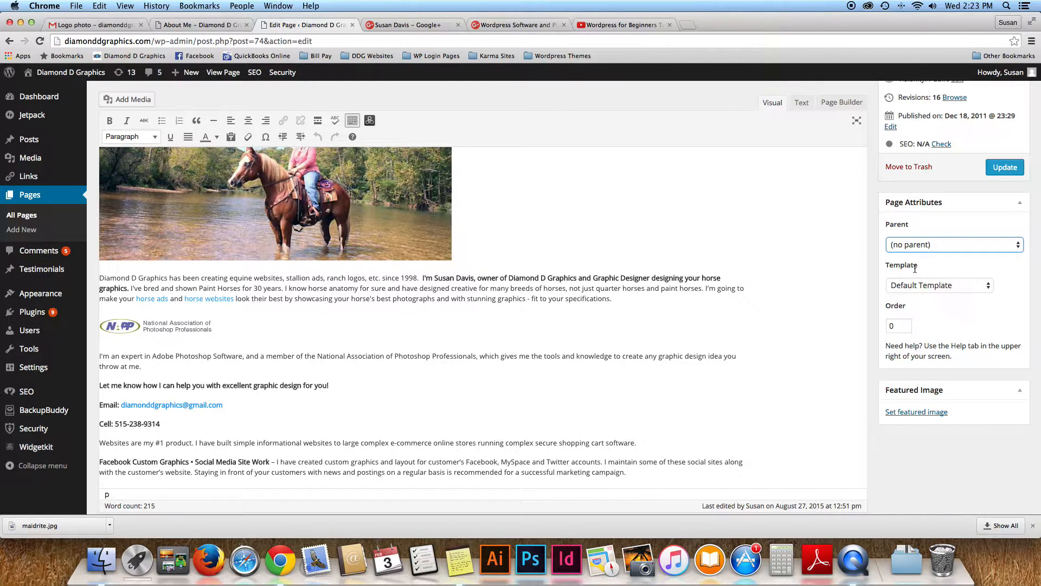
# View the page template choices for About Me, keeping Default Template
pyautogui.click(988, 285)
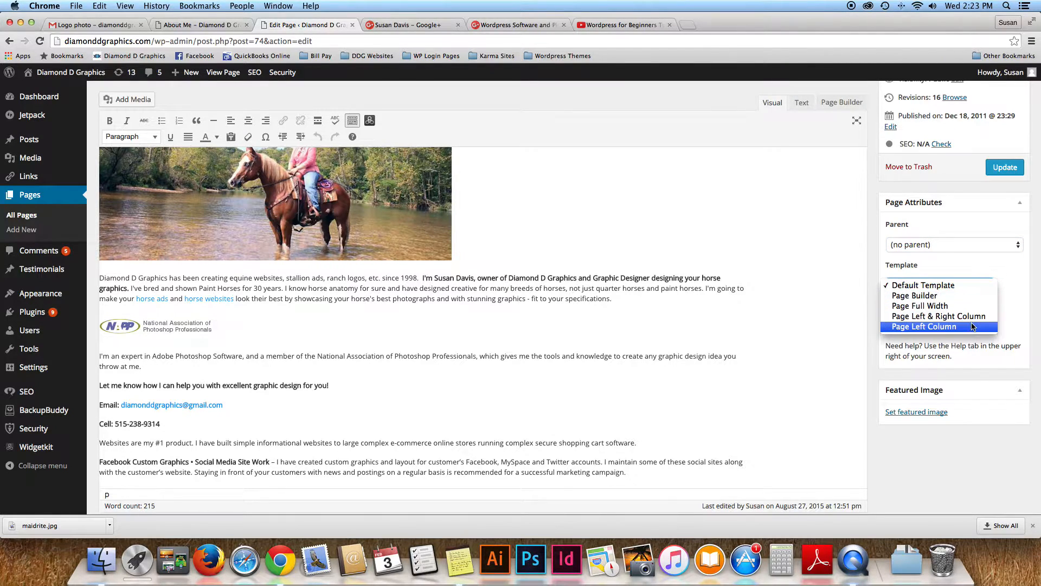
pyautogui.click(962, 290)
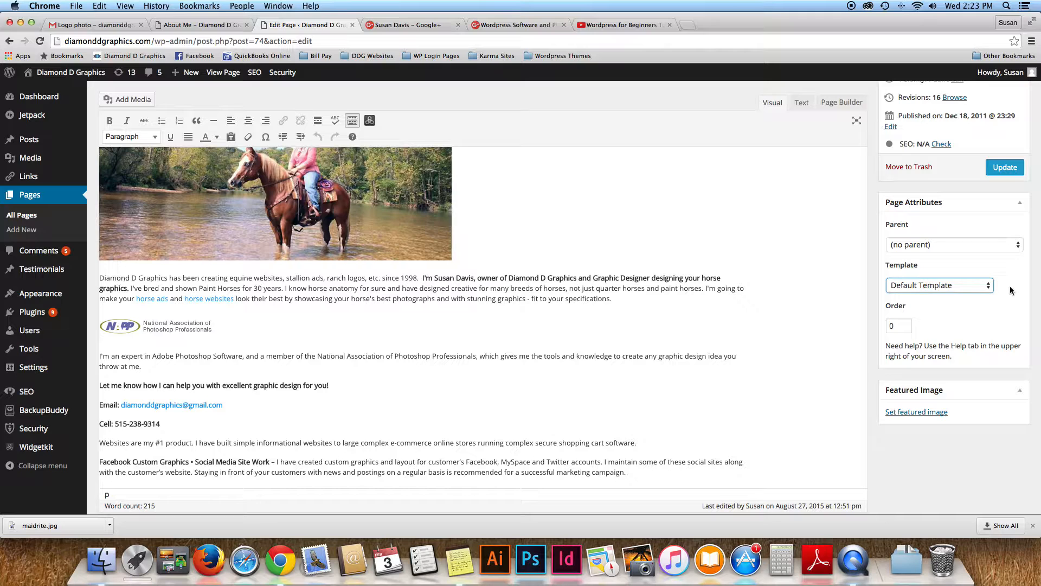
pyautogui.scroll(1, 540, 228)
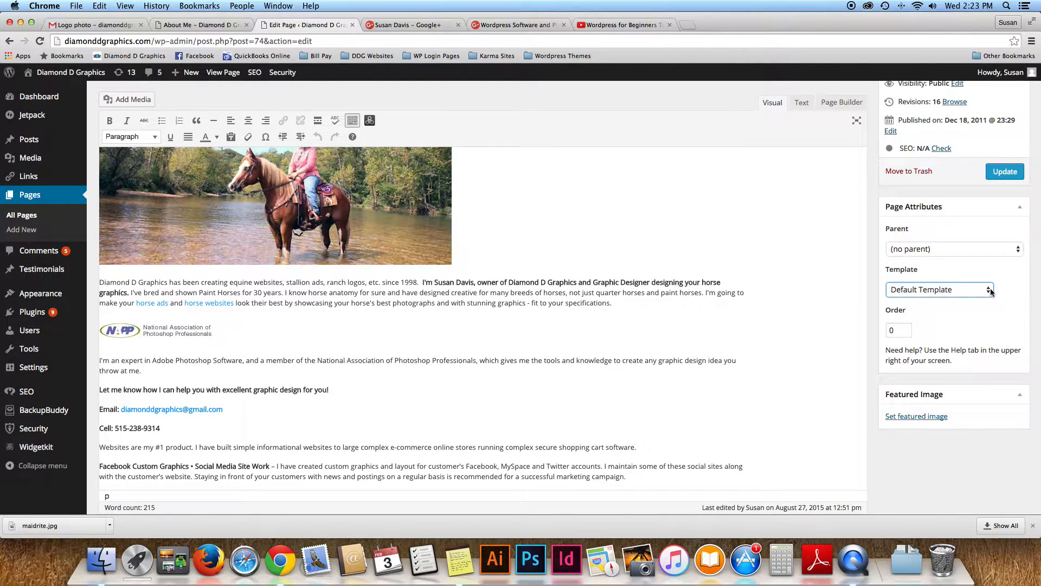
pyautogui.scroll(-3, 989, 292)
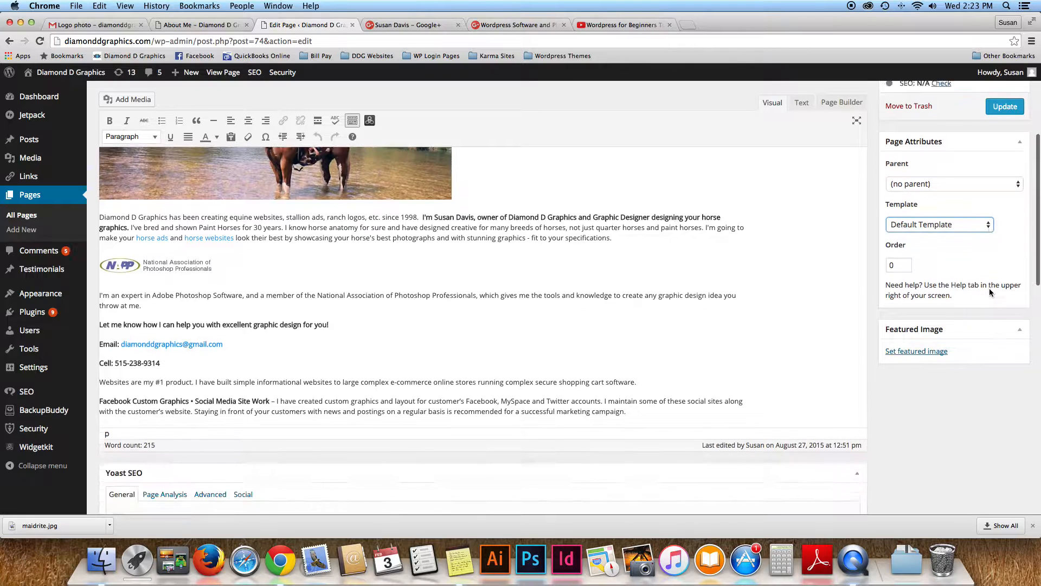
pyautogui.scroll(6, 990, 292)
pyautogui.scroll(-3, 990, 292)
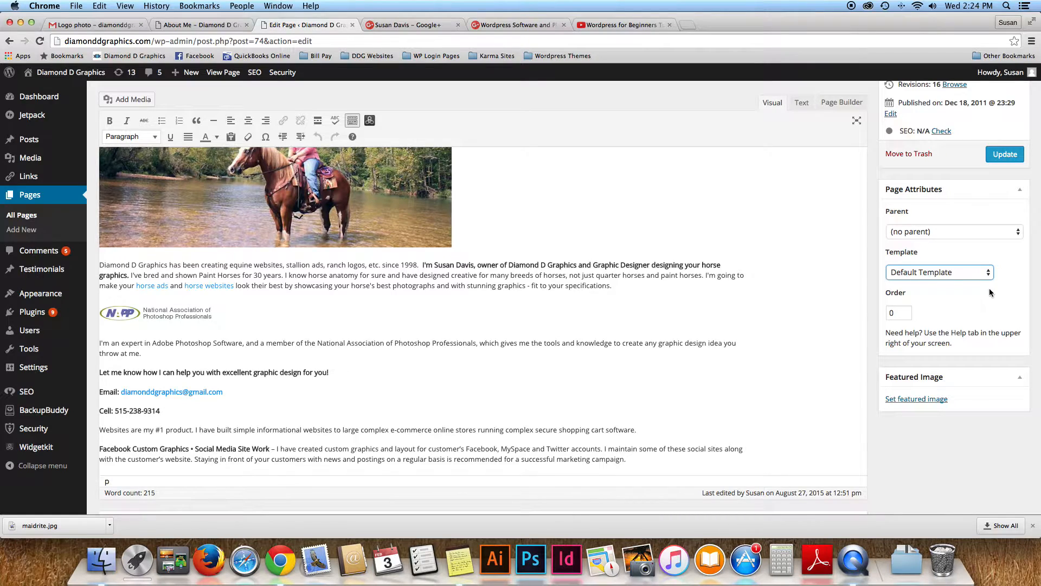
pyautogui.click(984, 273)
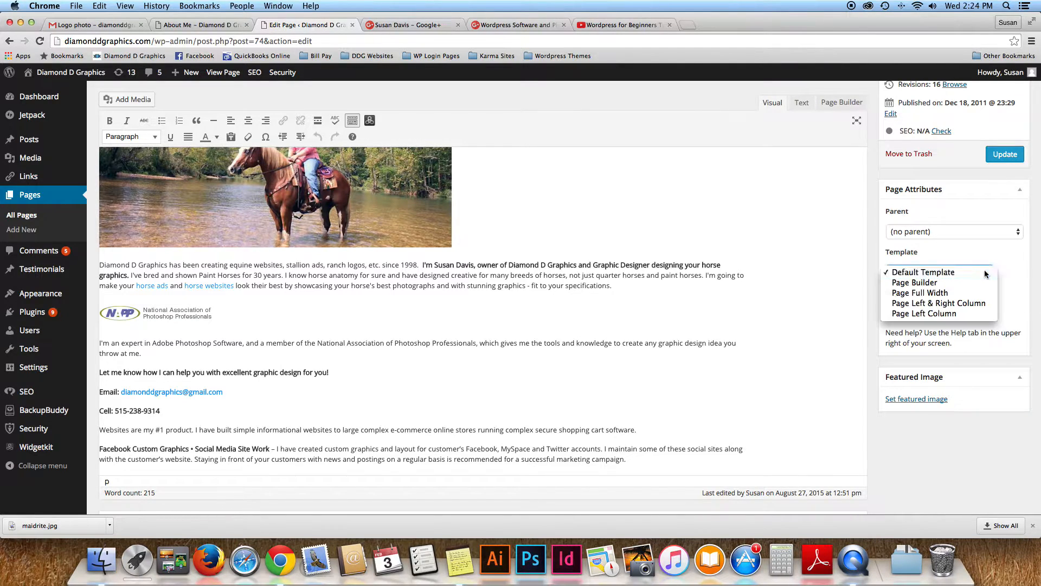
pyautogui.click(986, 272)
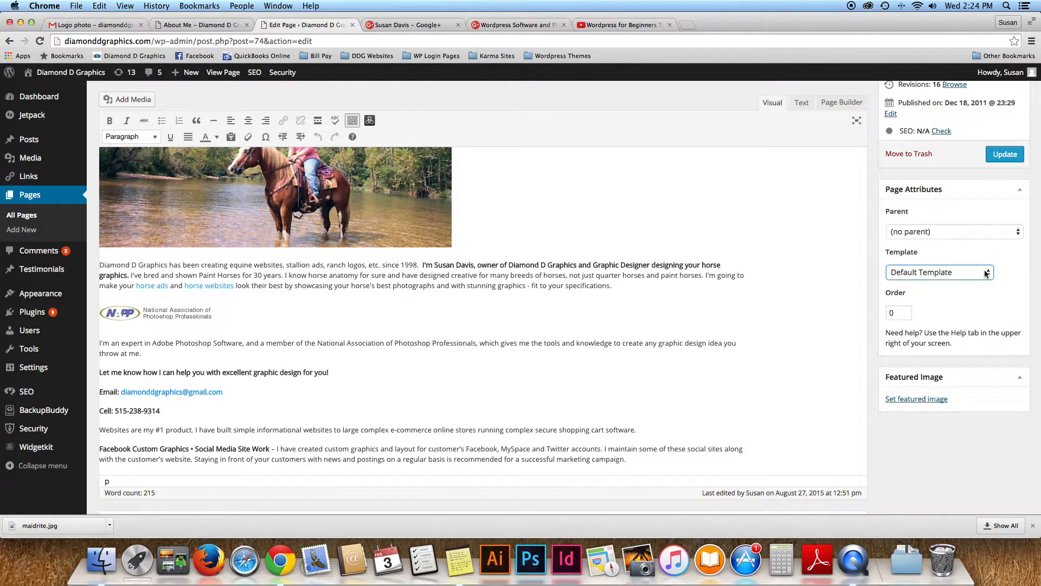
# Add a new paragraph reading "Add more information" at the end of the About Me body text and update the page
pyautogui.scroll(3, 803, 290)
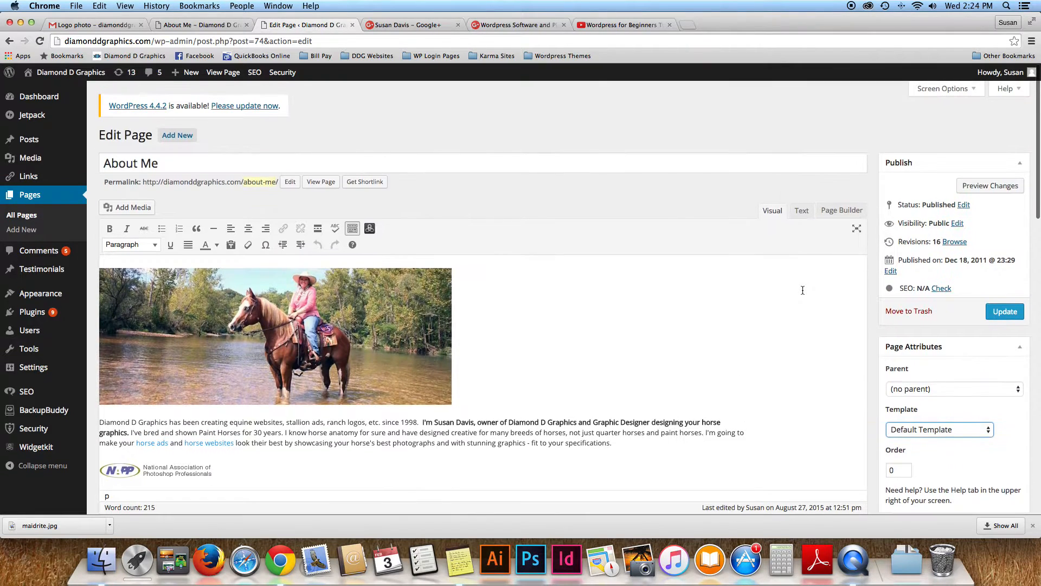
pyautogui.scroll(-3, 802, 290)
pyautogui.scroll(1, 217, 291)
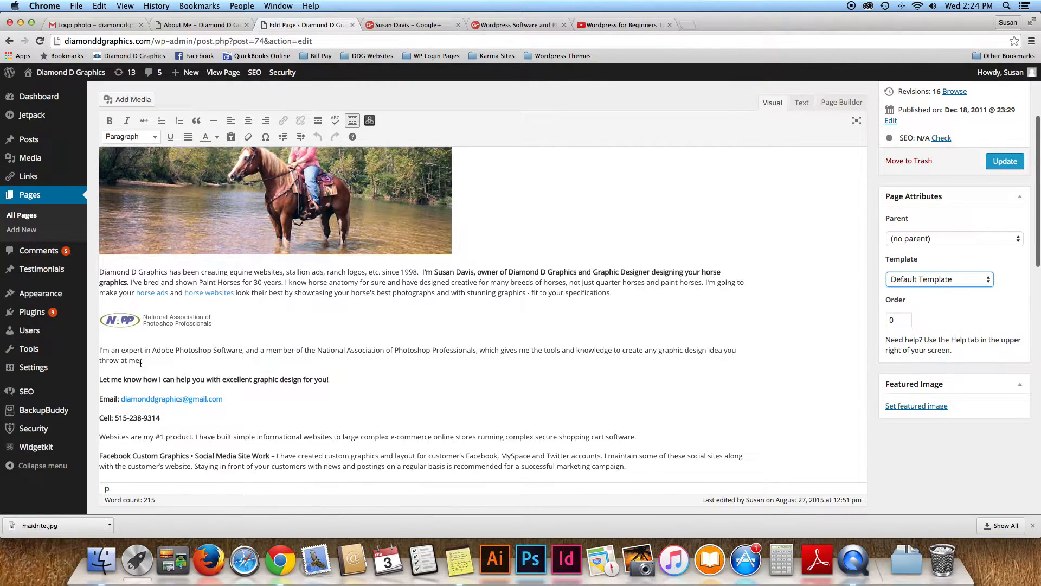
pyautogui.scroll(-7, 256, 371)
pyautogui.scroll(5, 331, 325)
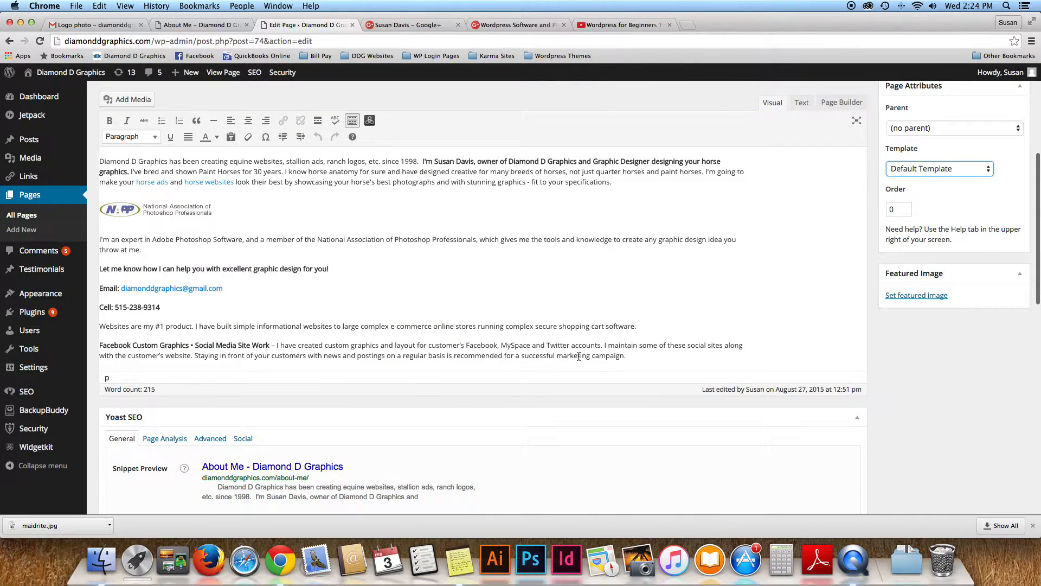
pyautogui.click(629, 356)
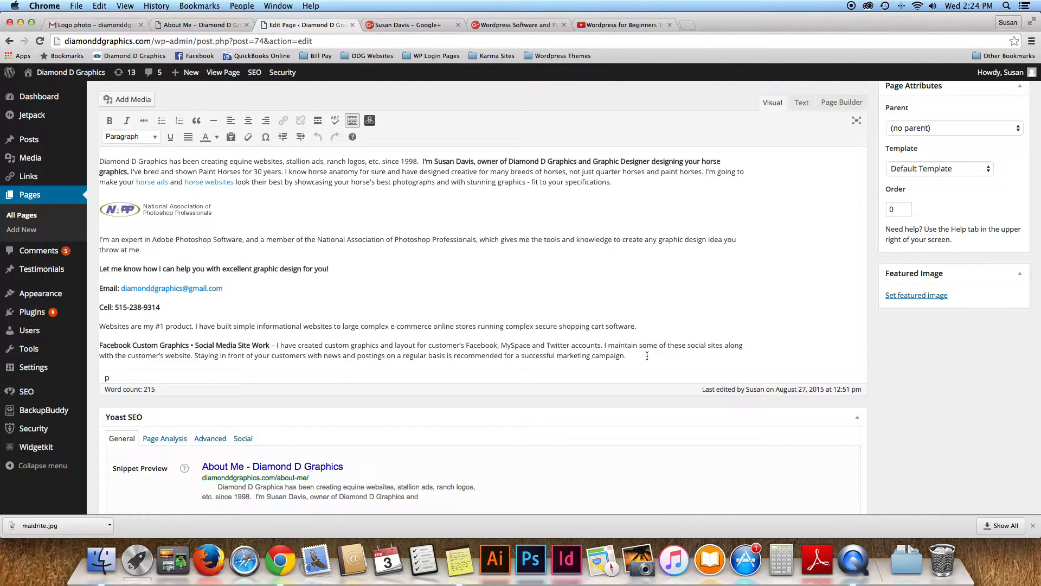
pyautogui.press('Return')
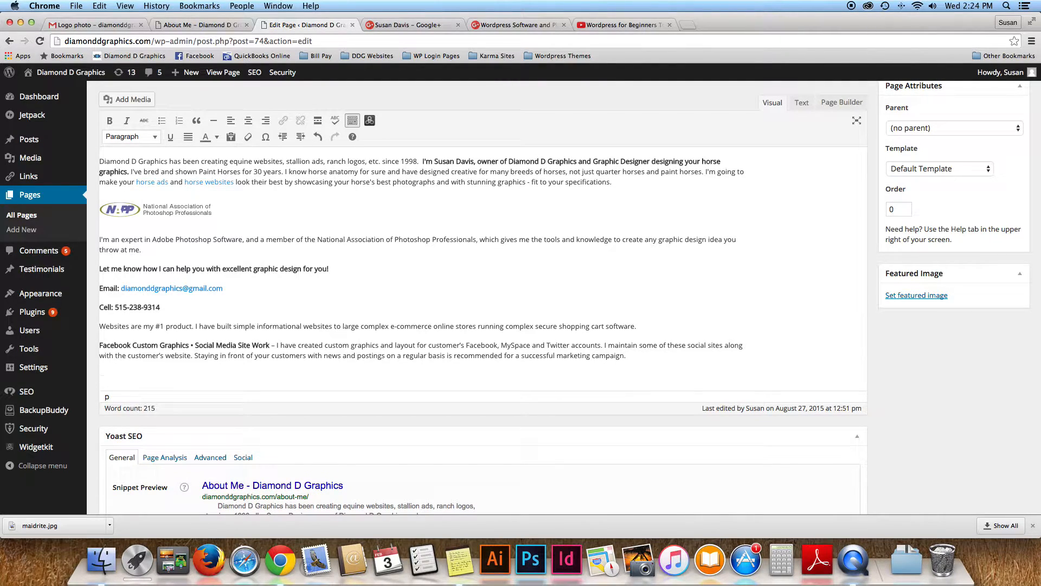
pyautogui.write('Addd m')
pyautogui.press('BackSpace')
pyautogui.press('BackSpace')
pyautogui.press('BackSpace')
pyautogui.write('more information')
pyautogui.scroll(5, 483, 271)
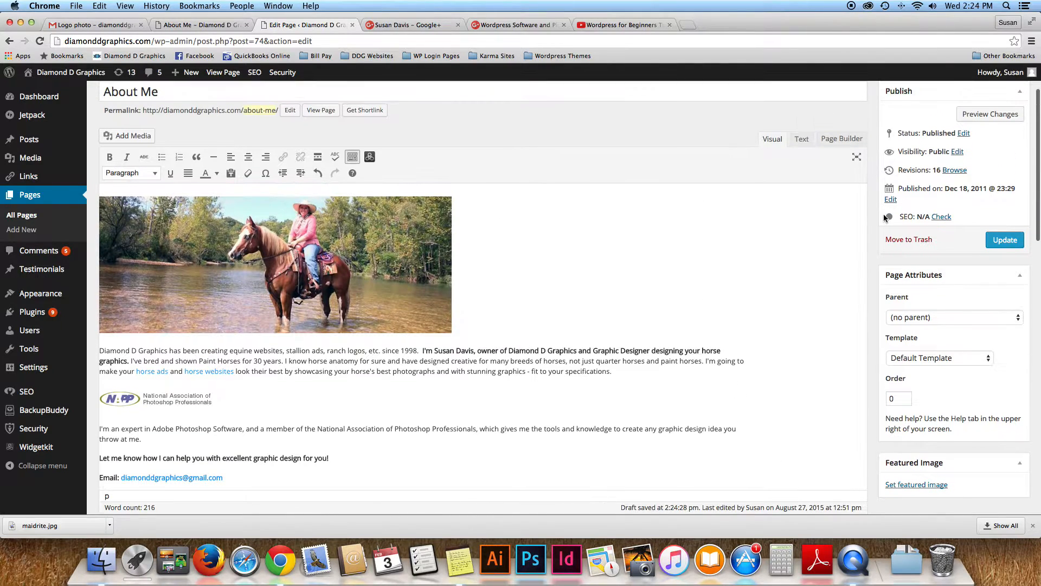
pyautogui.click(1010, 245)
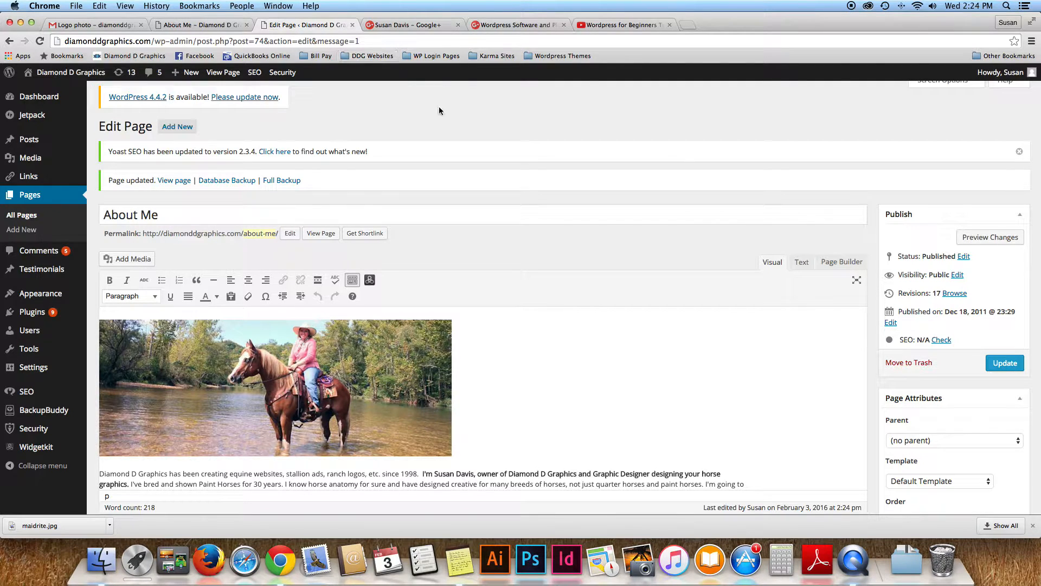
# Reload the live About Me page, check the end of its body text, and return to the page editor
pyautogui.click(184, 27)
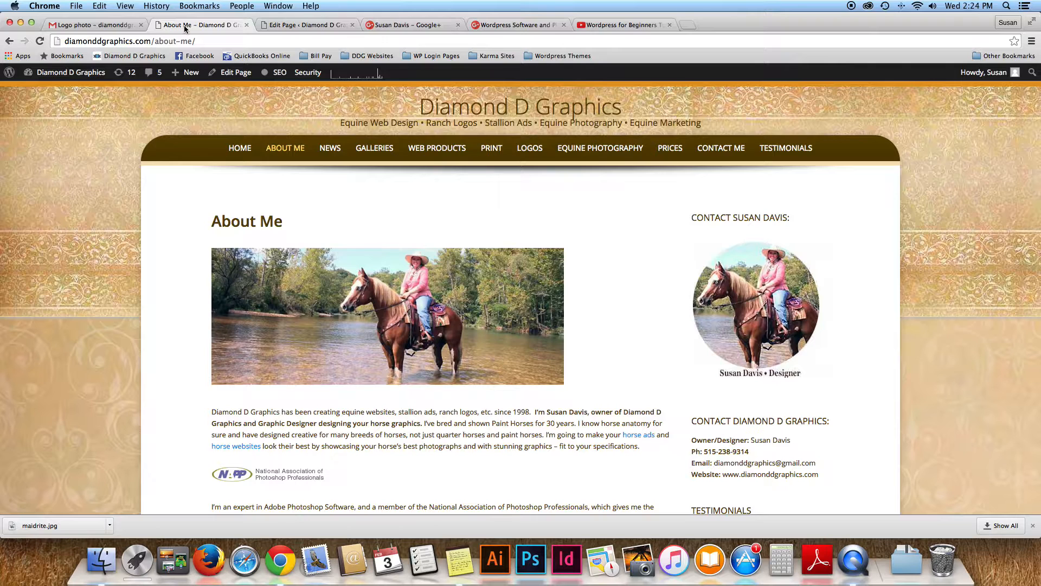
pyautogui.click(39, 42)
pyautogui.click(41, 43)
pyautogui.click(40, 42)
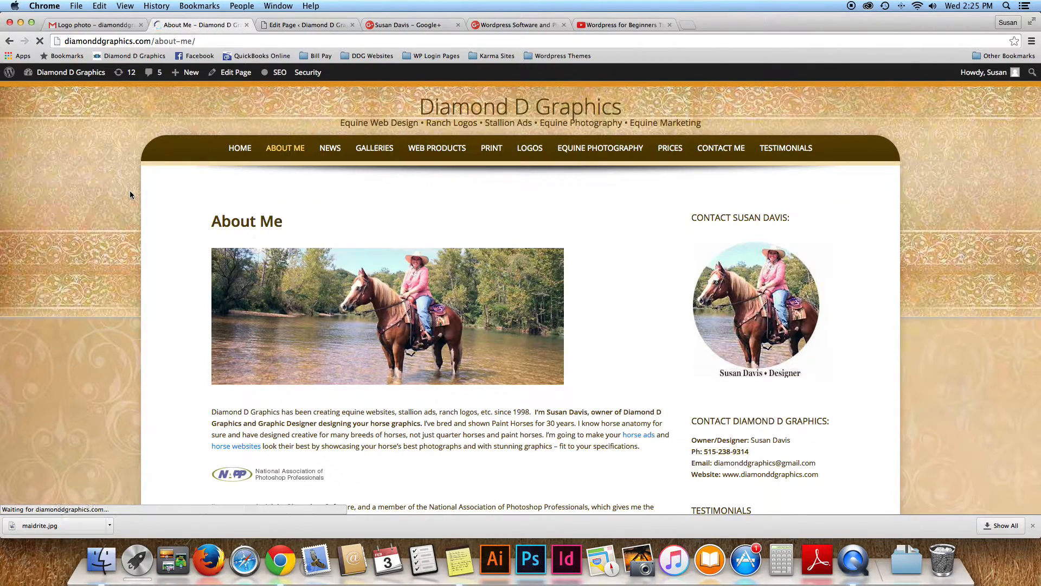
pyautogui.scroll(-5, 130, 194)
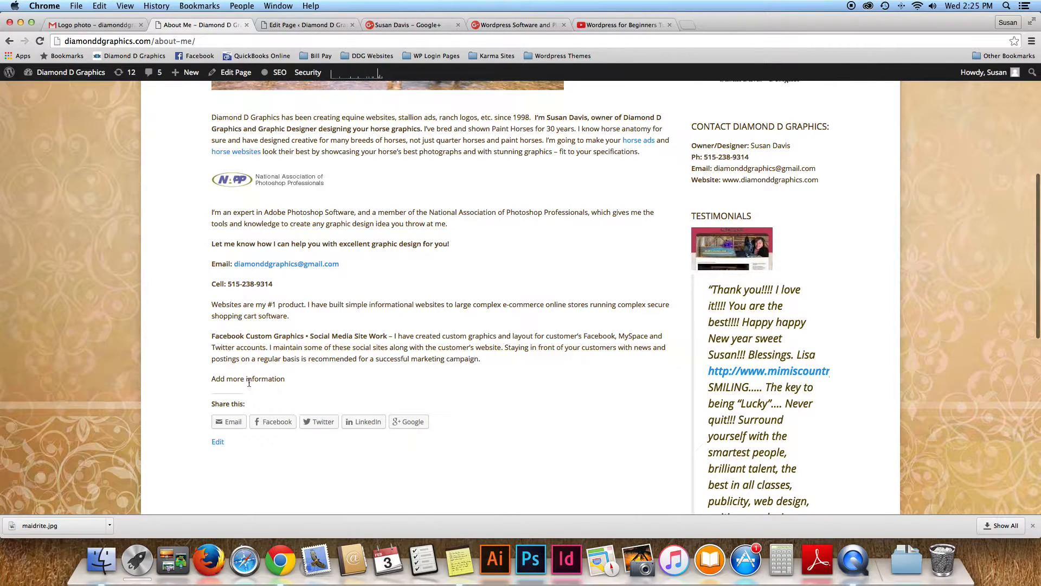
pyautogui.click(277, 25)
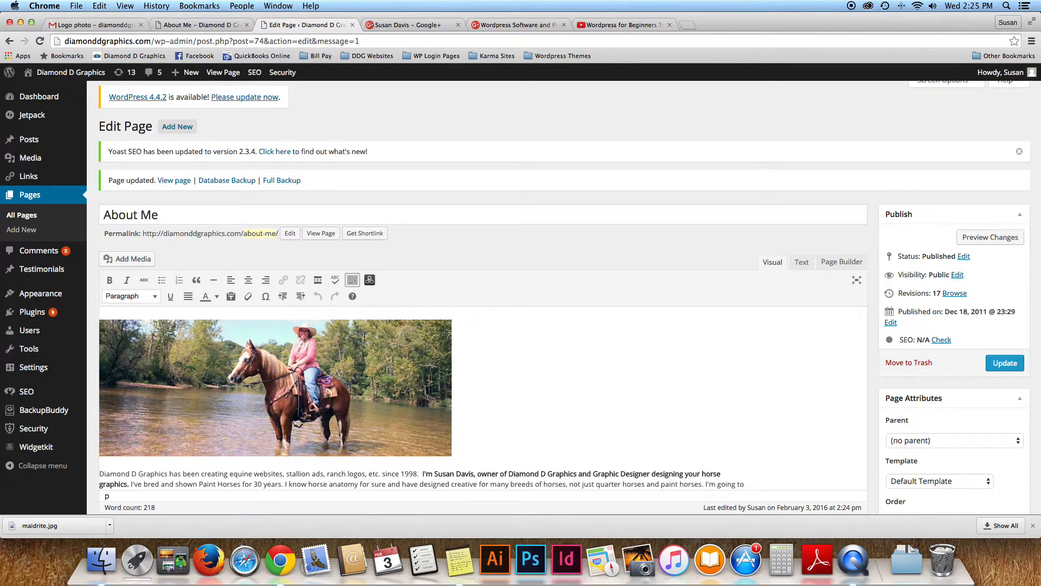
# Delete the "Add more information" paragraph at the end of the About Me body text and update the page
pyautogui.scroll(-10, 379, 358)
pyautogui.scroll(6, 350, 362)
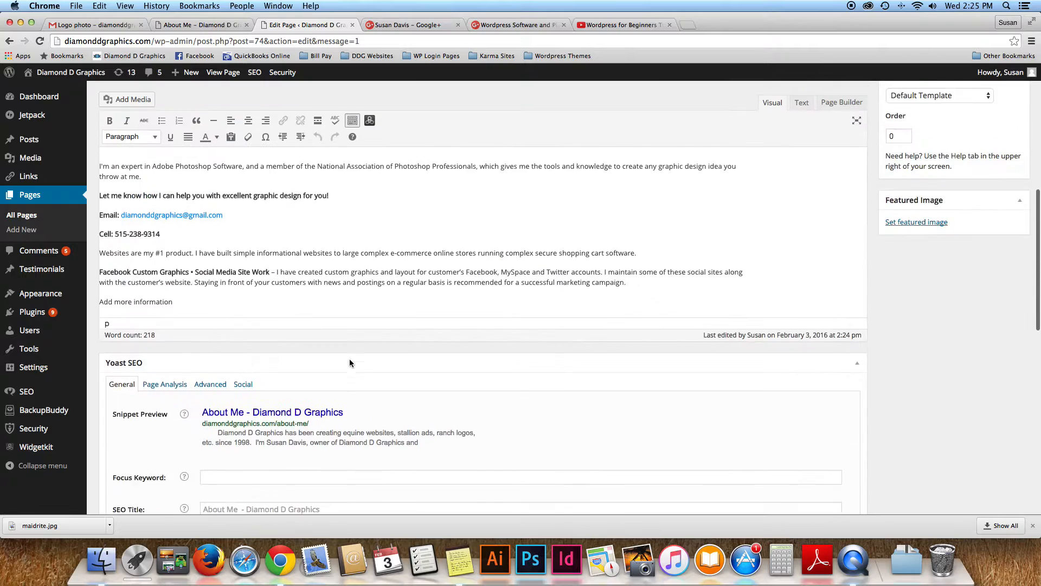
pyautogui.scroll(3, 349, 363)
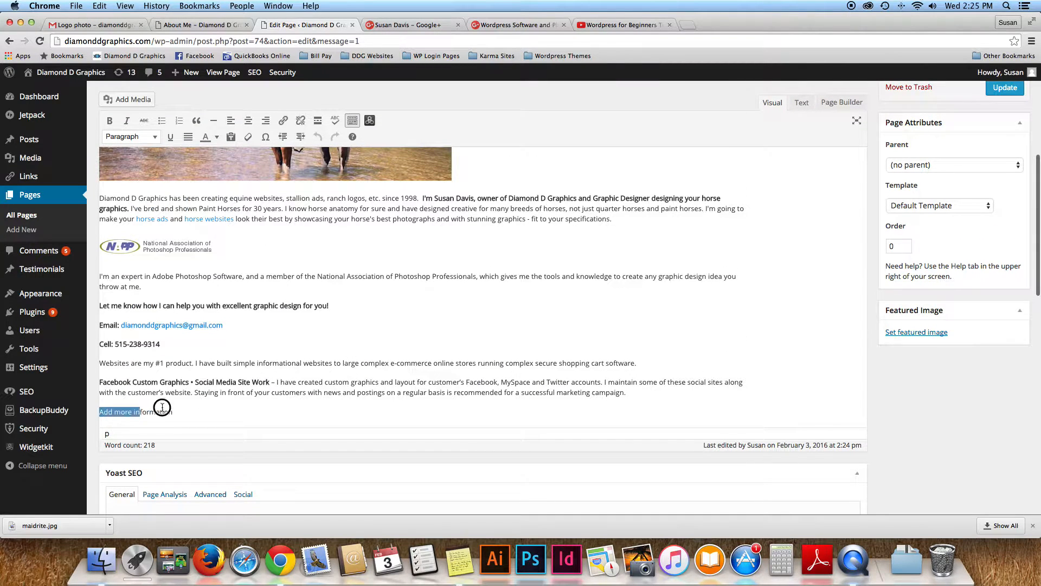
pyautogui.moveTo(194, 407); pyautogui.dragTo(99, 411)
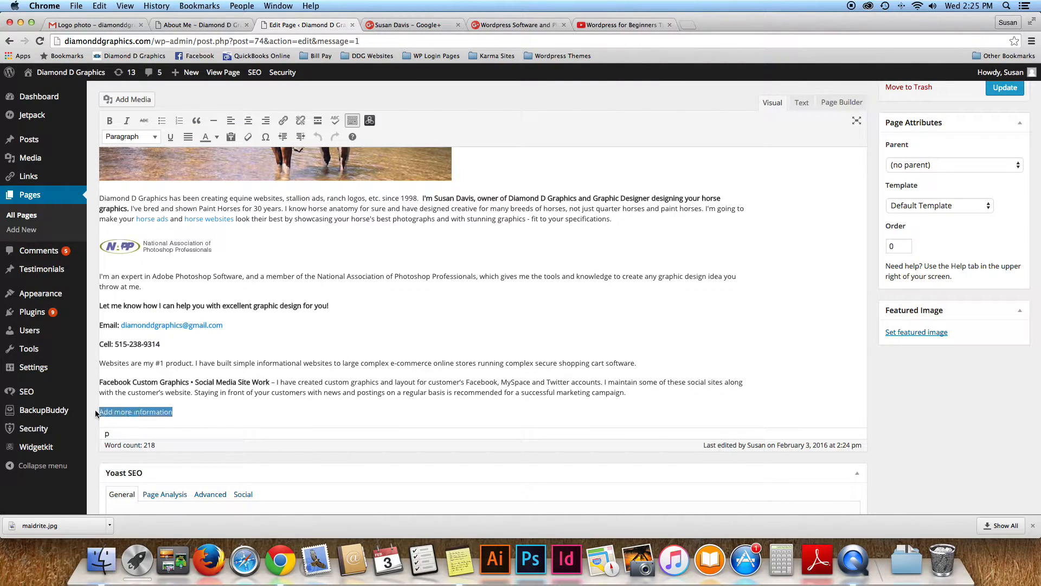
pyautogui.press('BackSpace')
pyautogui.press('BackSpace')
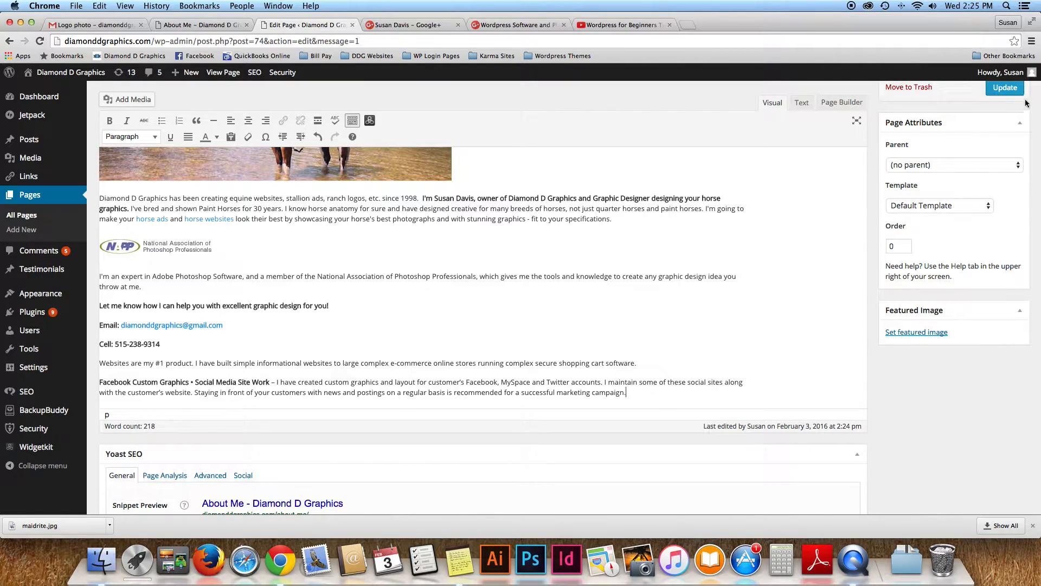
pyautogui.click(1007, 88)
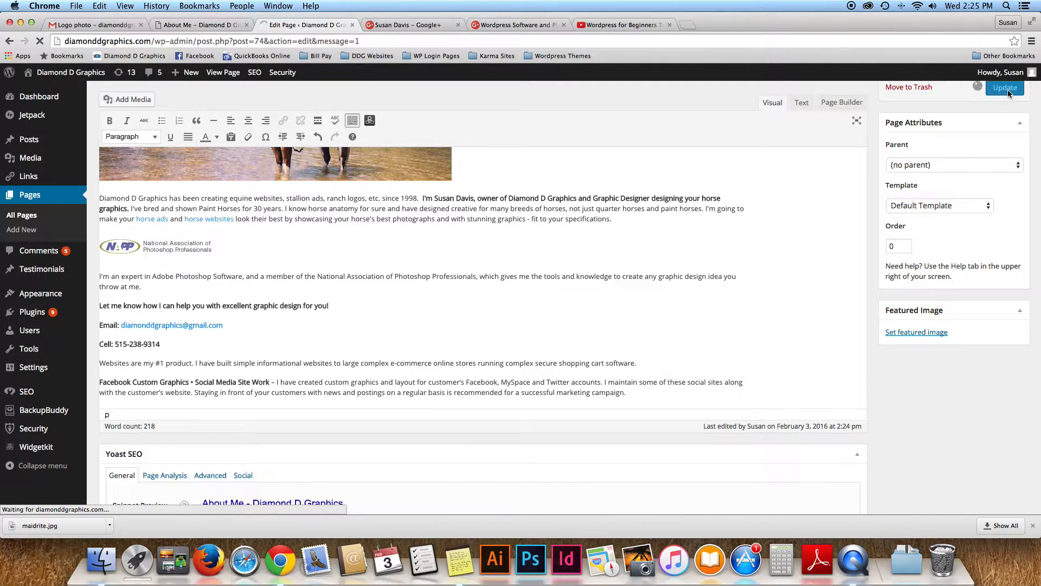
pyautogui.scroll(3, 1008, 92)
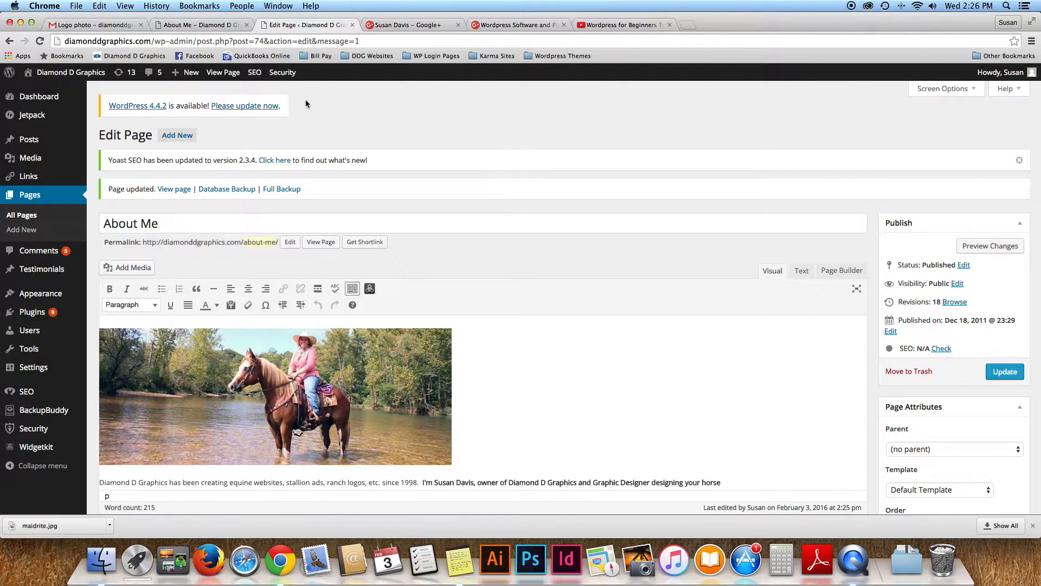
# Refresh the live About Me page to check that the added paragraph is gone, and switch back to the page editor
pyautogui.click(204, 25)
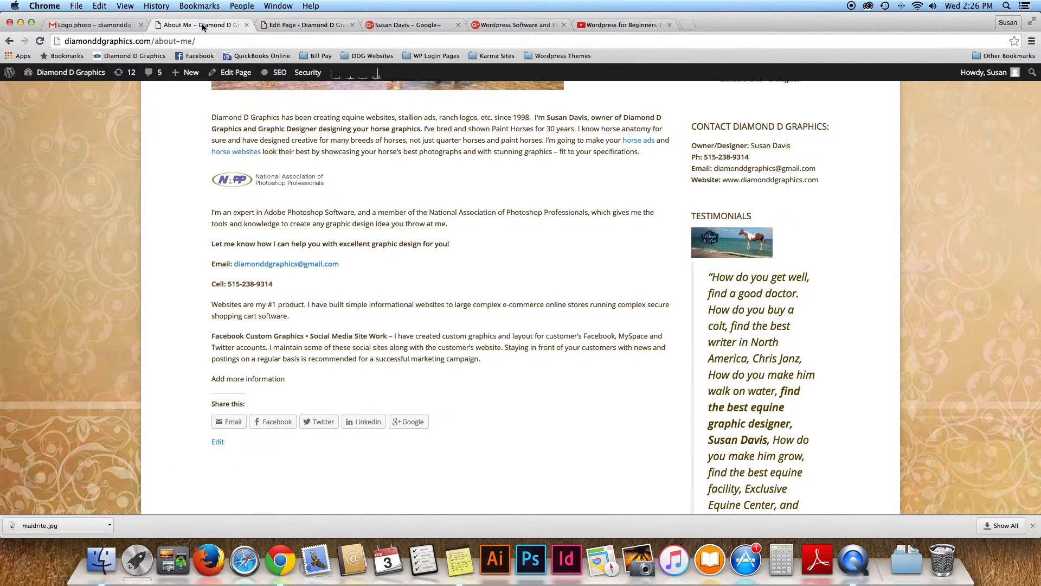
pyautogui.click(39, 42)
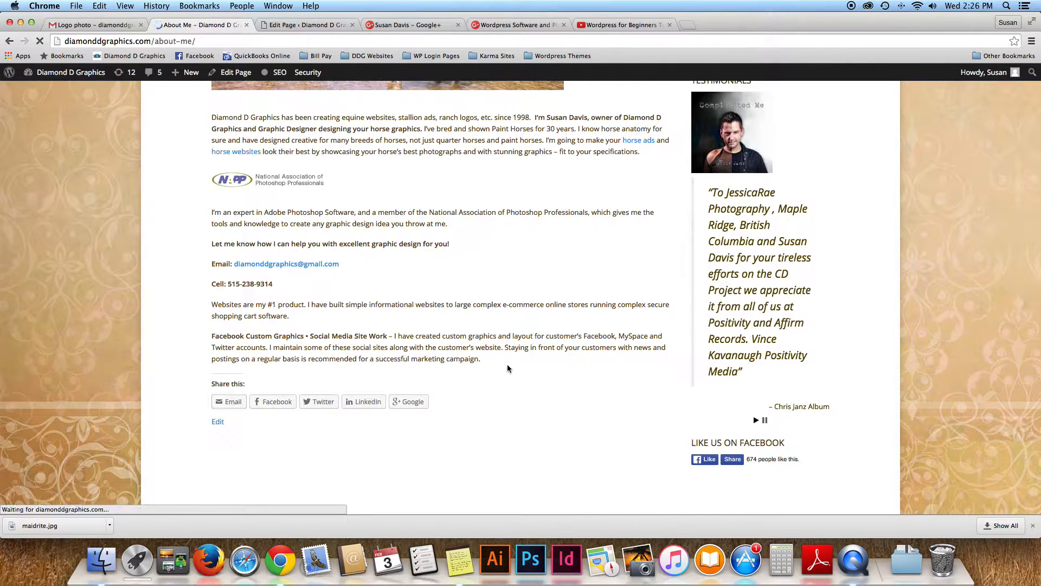
pyautogui.scroll(6, 369, 349)
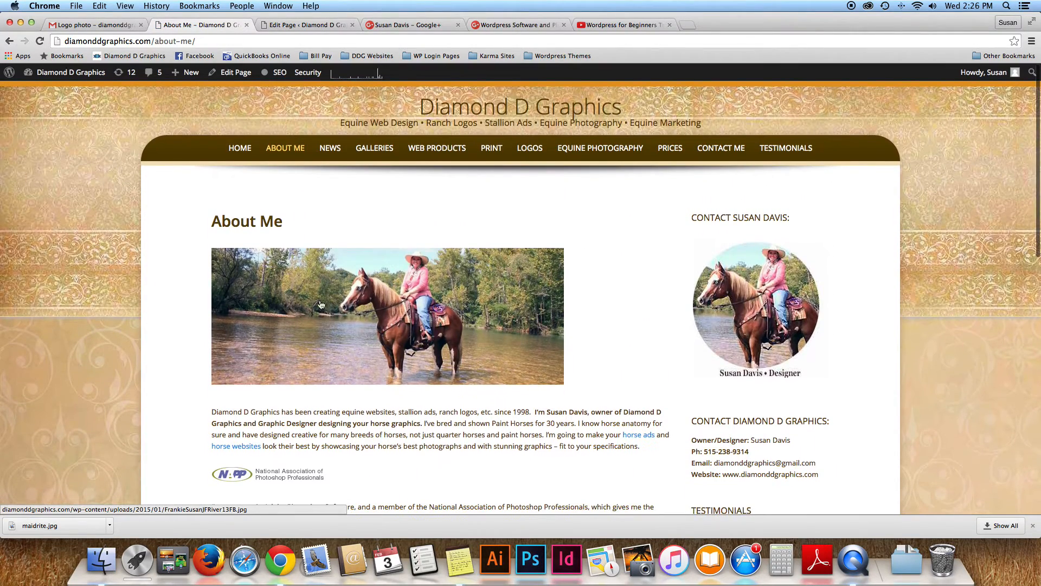
pyautogui.scroll(-1, 284, 192)
pyautogui.click(289, 25)
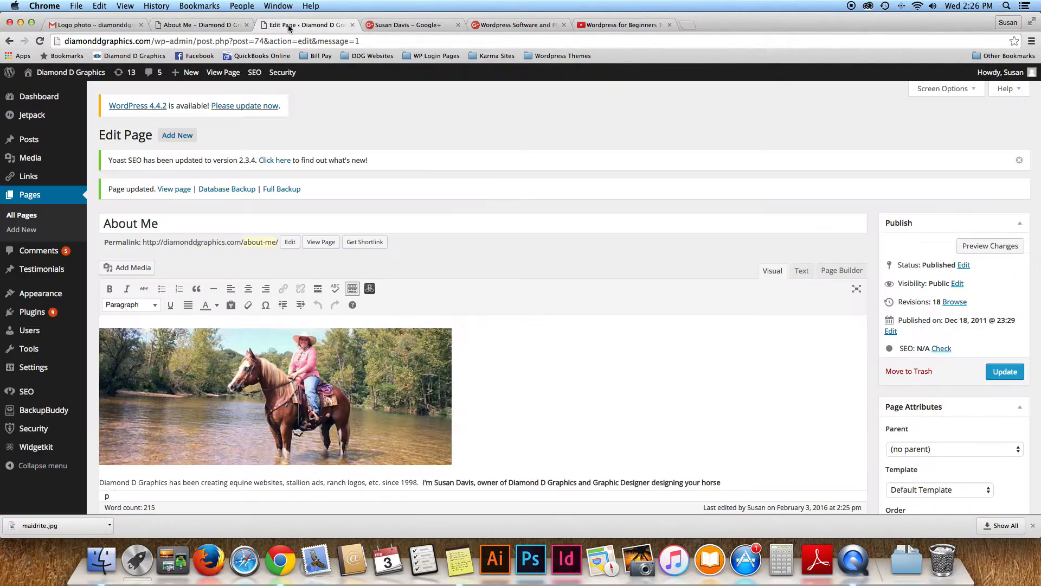
# Open the list of all pages and look through its page titles
pyautogui.click(25, 199)
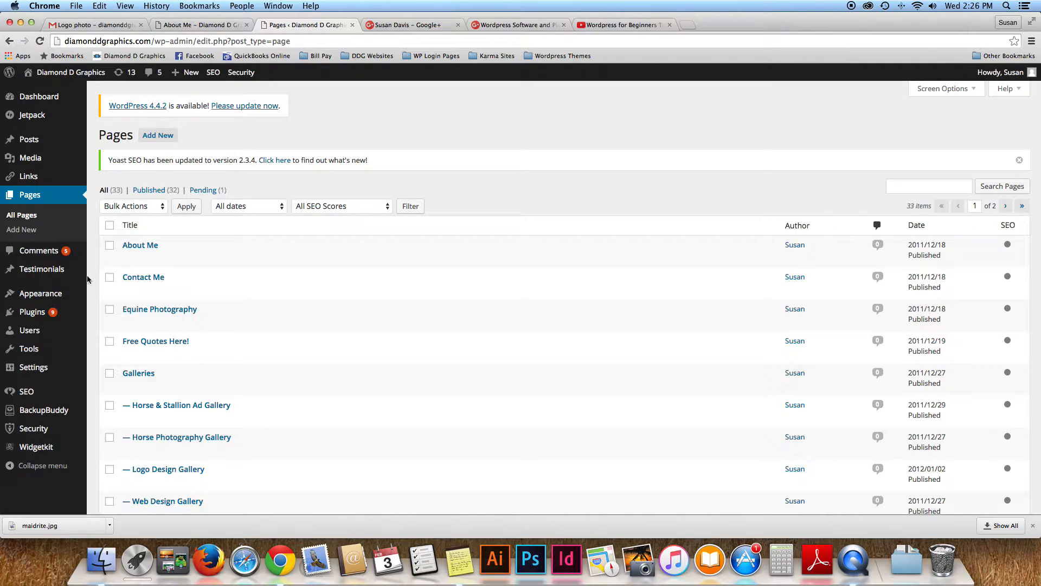
pyautogui.scroll(-1, 249, 353)
pyautogui.scroll(-10, 248, 353)
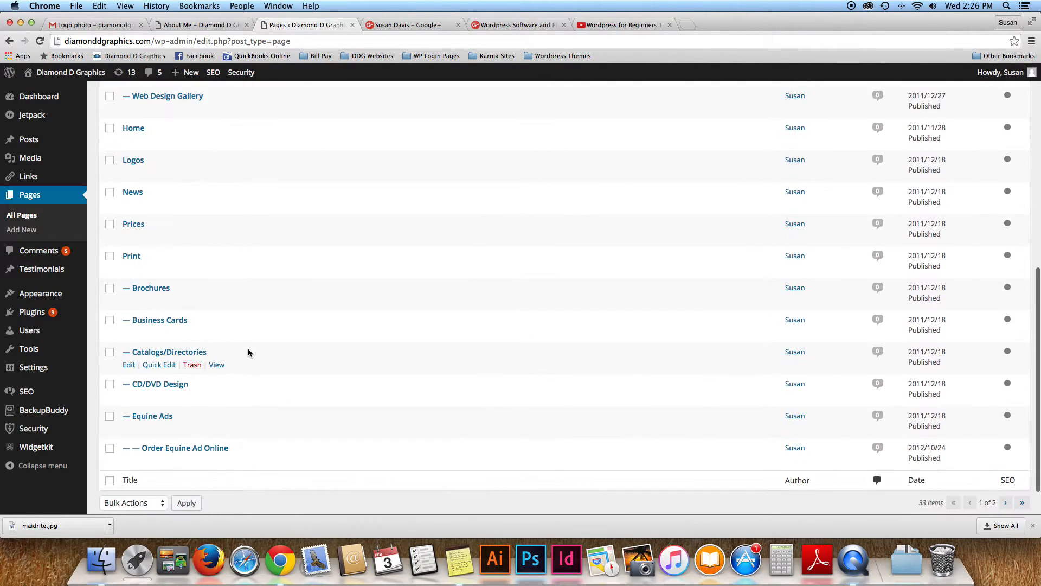
pyautogui.scroll(10, 249, 352)
pyautogui.scroll(-1, 248, 352)
pyautogui.scroll(-1, 166, 204)
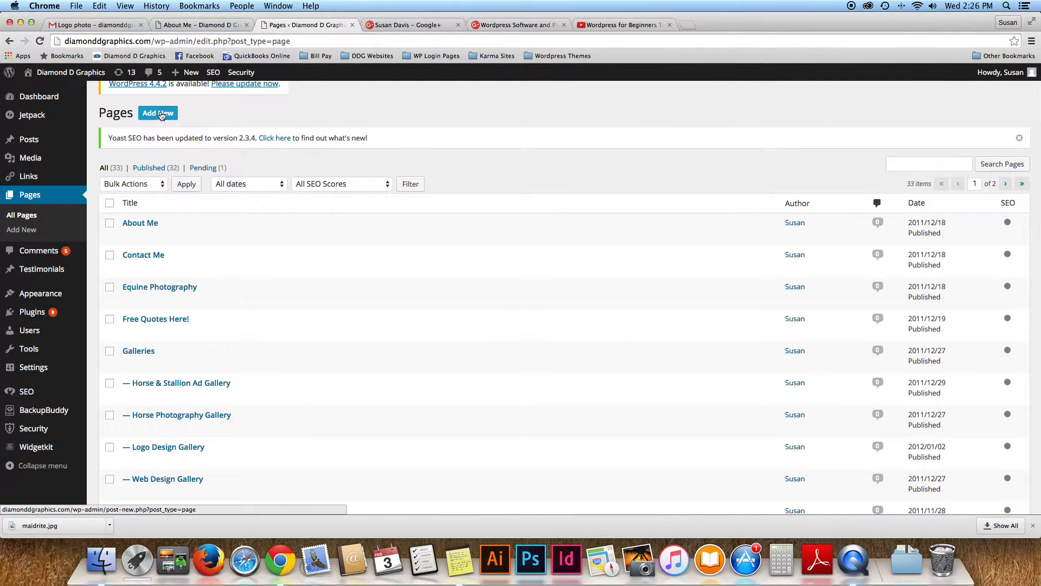
pyautogui.scroll(1, 163, 117)
# Create a page titled "New Page" with the body text "Type my new page information right here."
pyautogui.click(164, 115)
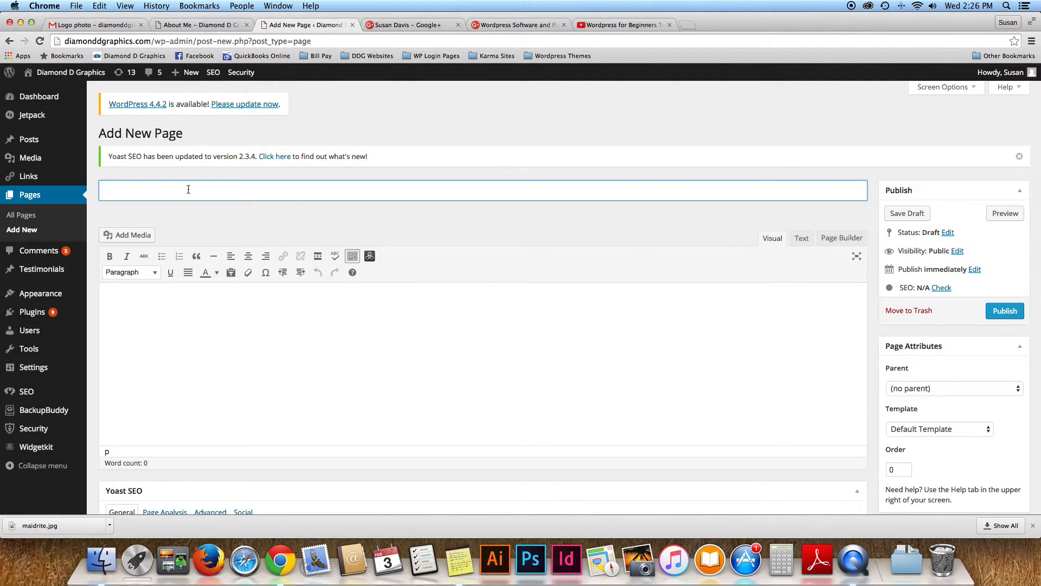
pyautogui.write('New Page')
pyautogui.click(184, 289)
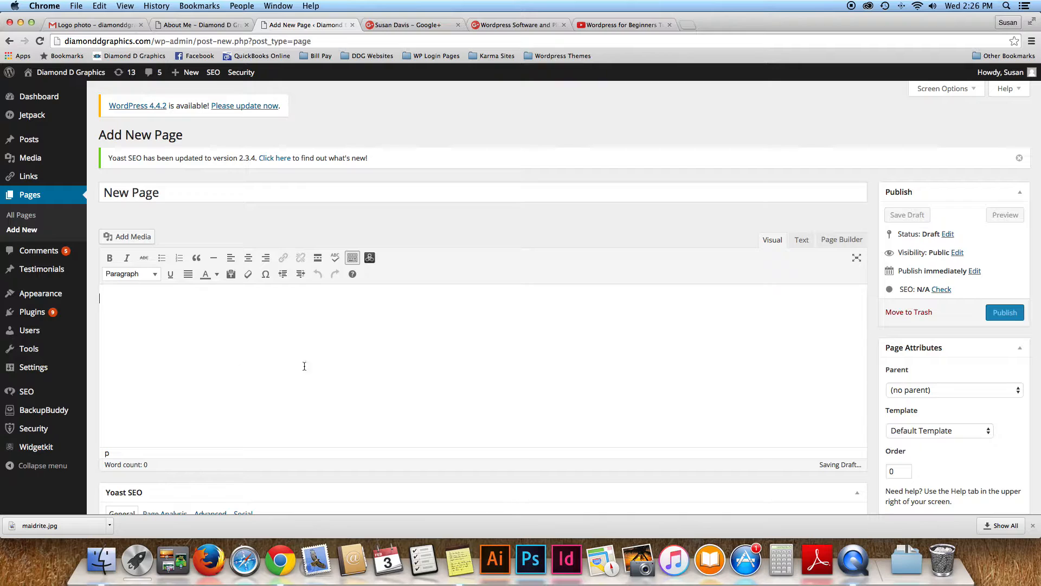
pyautogui.write('Type my new page information right here.')
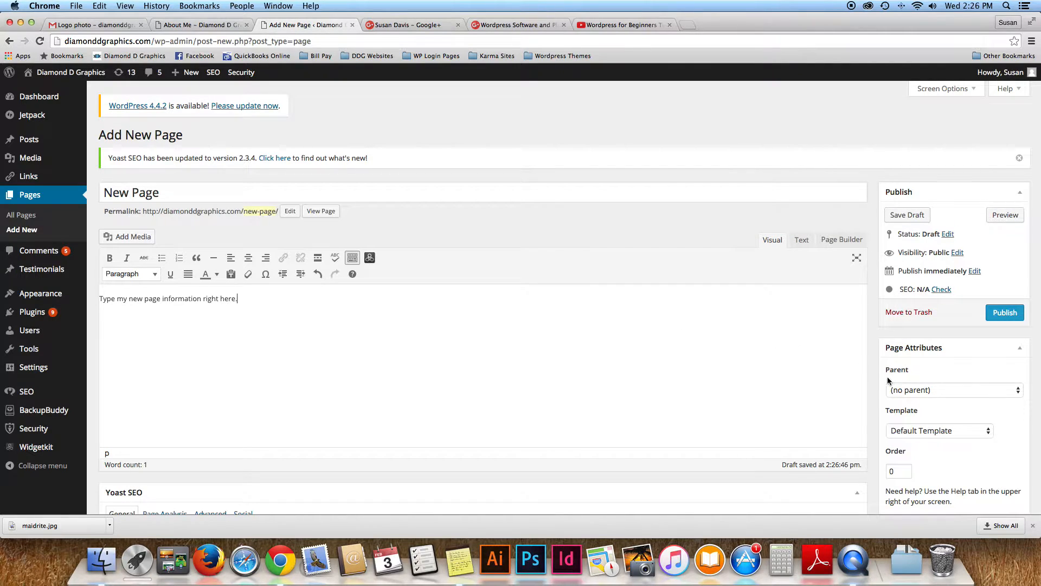
# Set Galleries as the parent of New Page and publish it
pyautogui.scroll(-3, 893, 376)
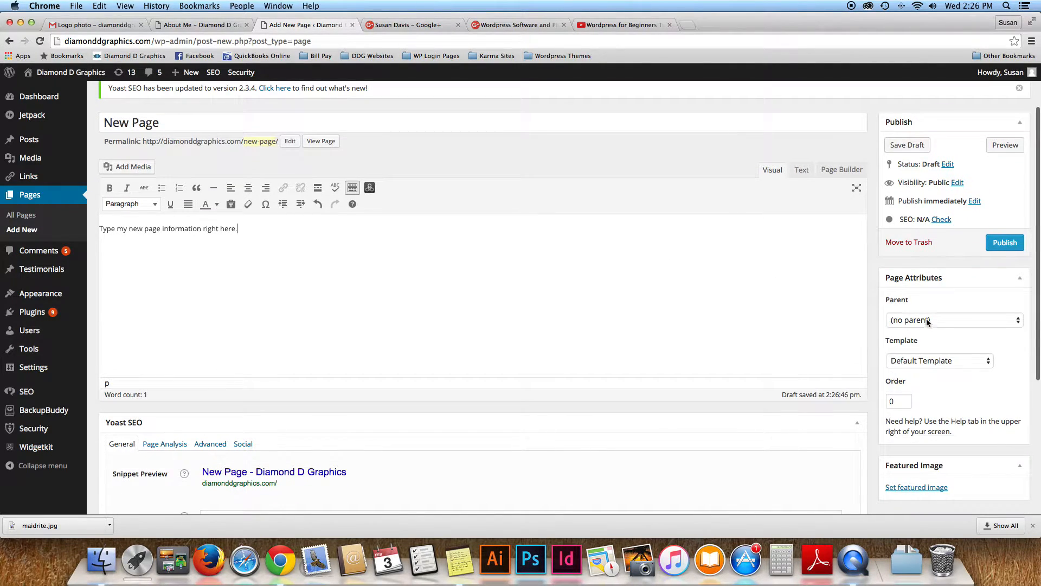
pyautogui.click(1019, 323)
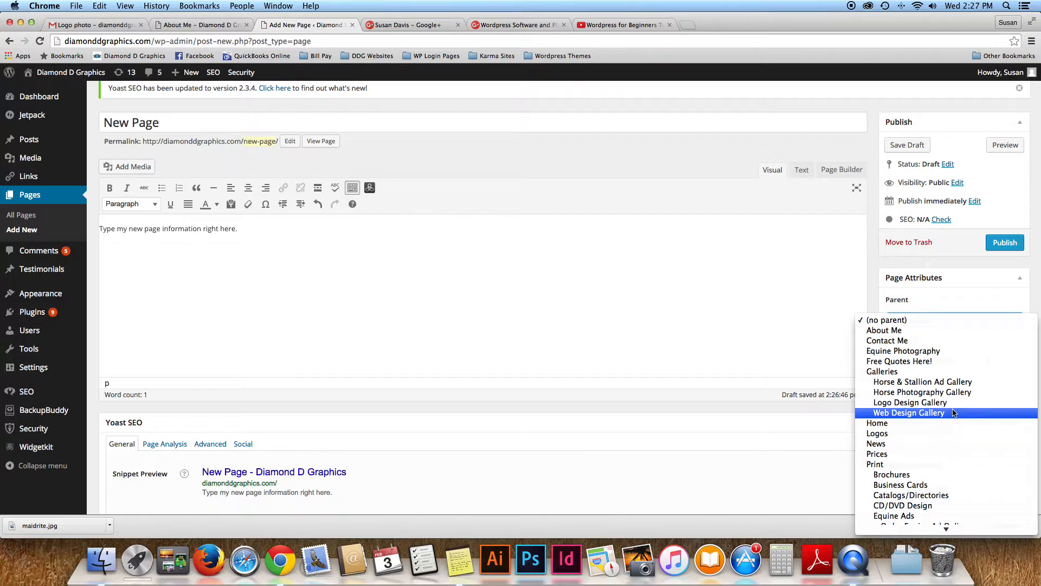
pyautogui.scroll(-5, 954, 413)
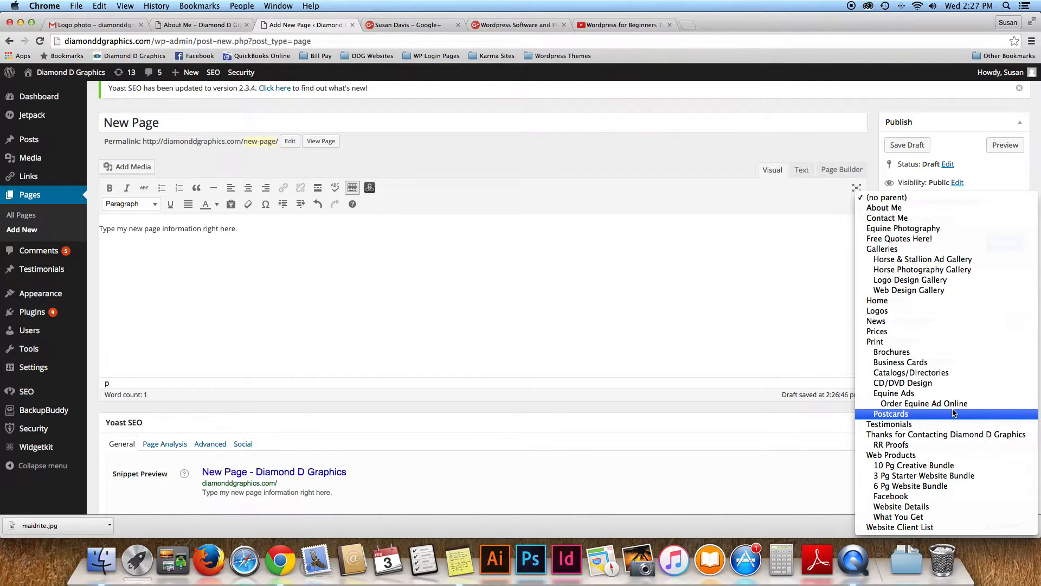
pyautogui.click(888, 251)
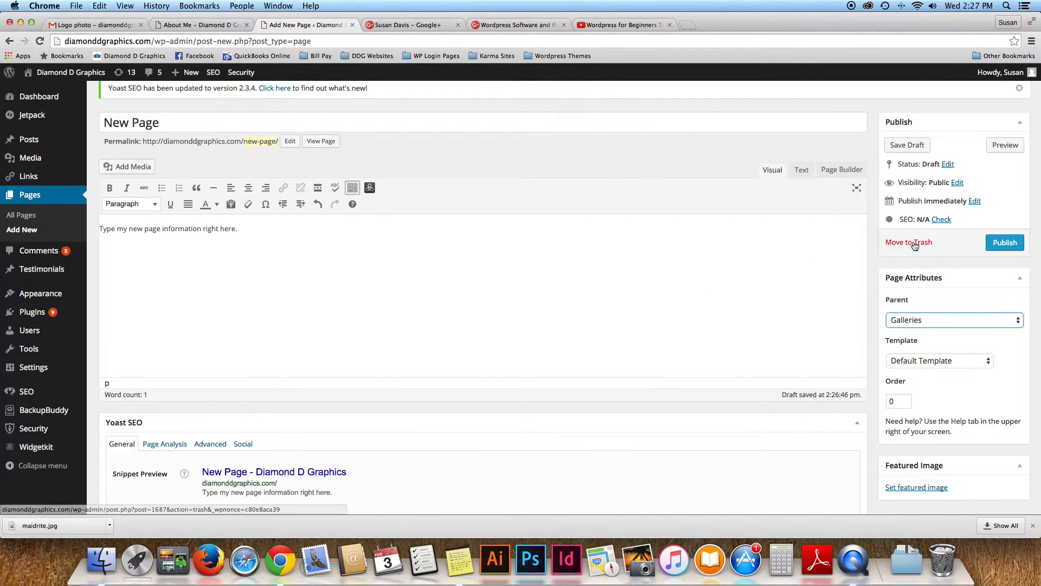
pyautogui.click(1002, 245)
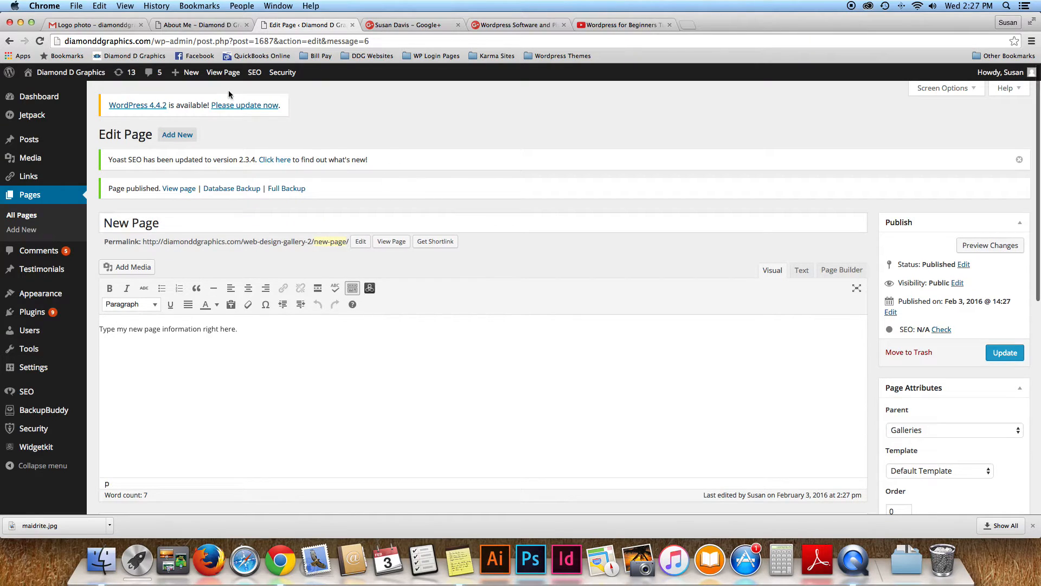
# Reload the live site, check the Galleries submenu for the new page, and return to the page editor
pyautogui.scroll(-1, 230, 95)
pyautogui.click(197, 25)
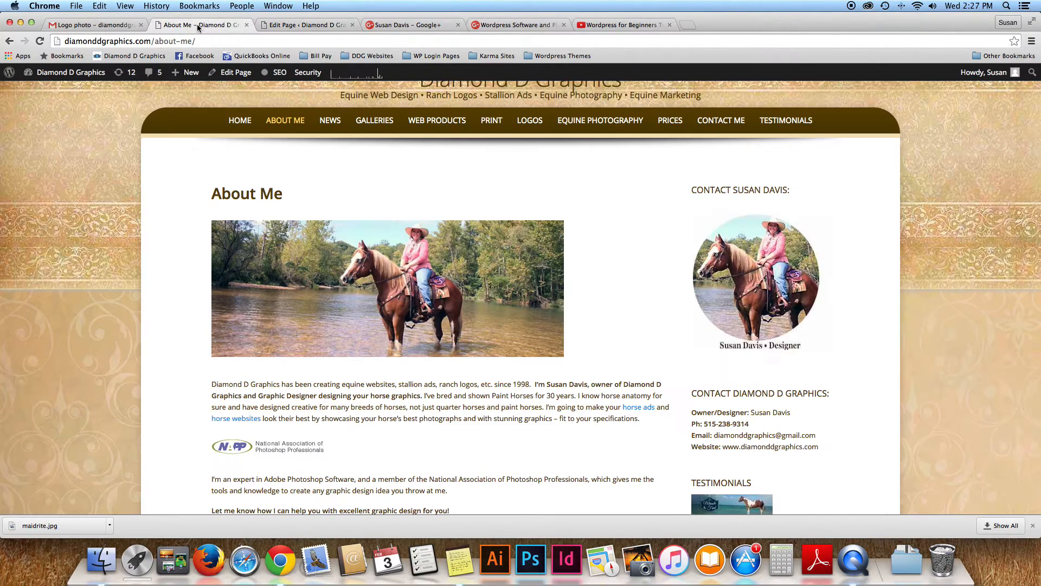
pyautogui.click(41, 41)
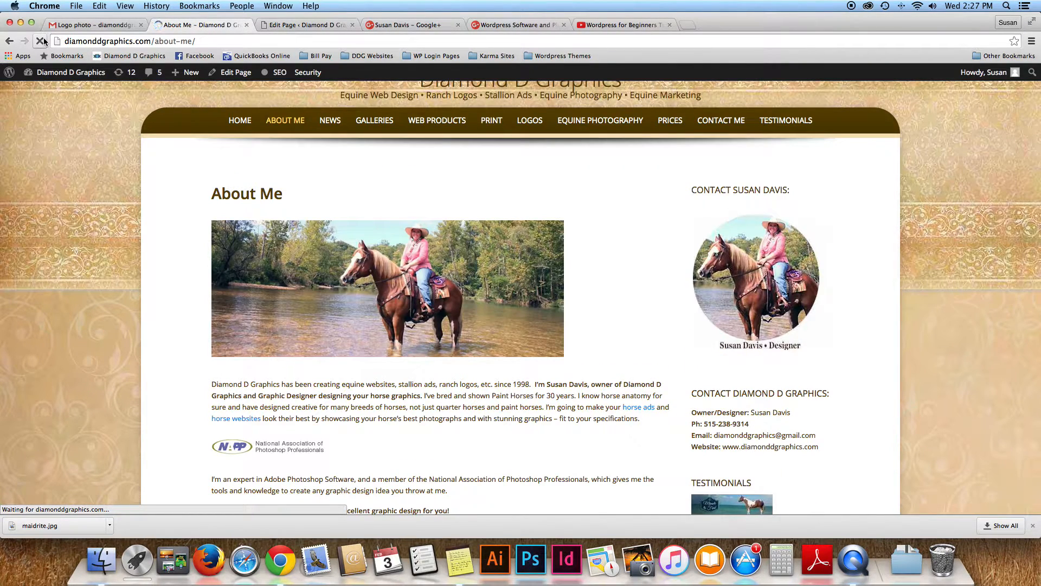
pyautogui.moveTo(363, 125)
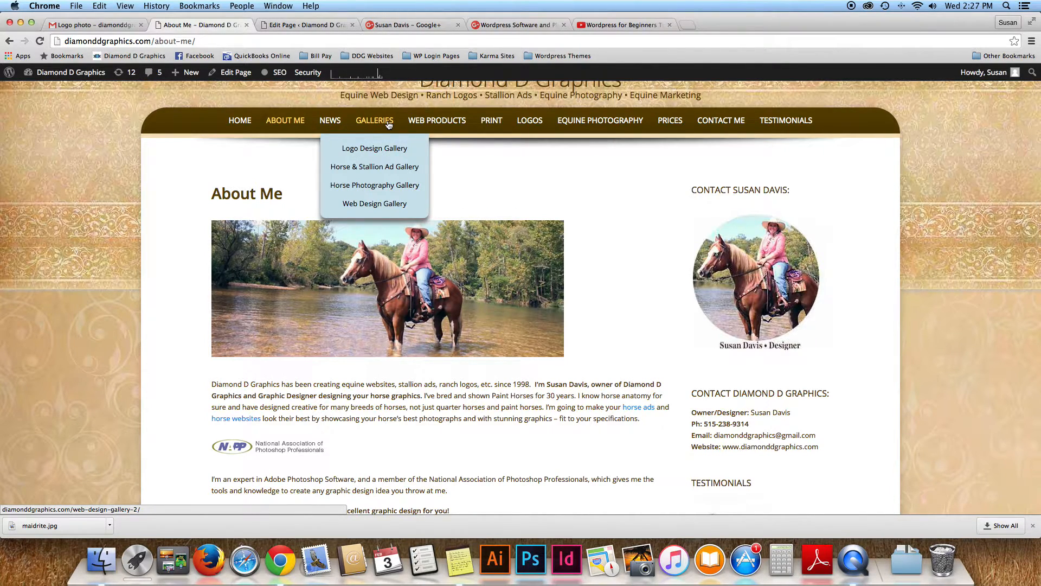
pyautogui.scroll(2, 388, 124)
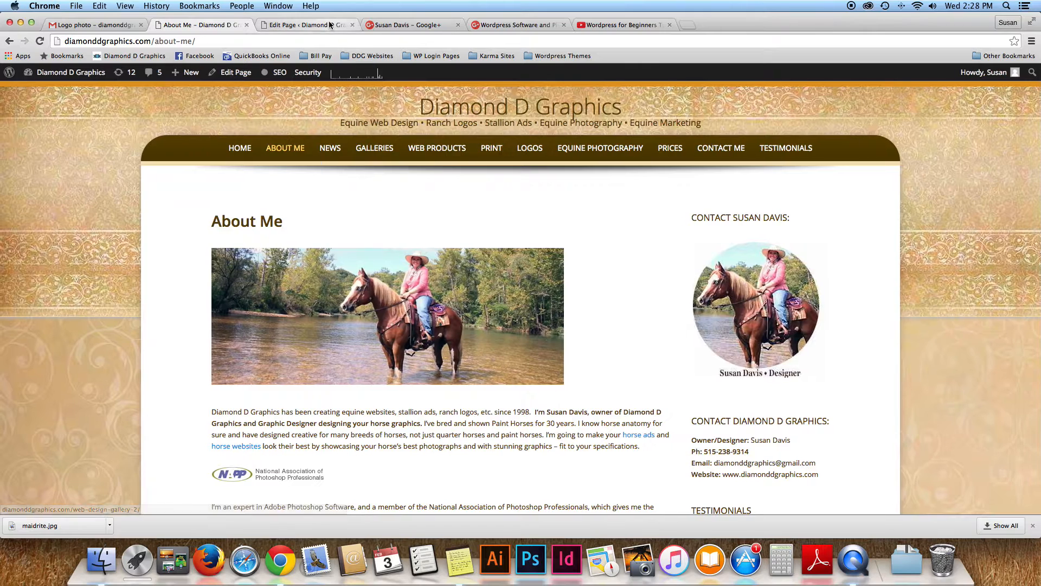
pyautogui.click(329, 24)
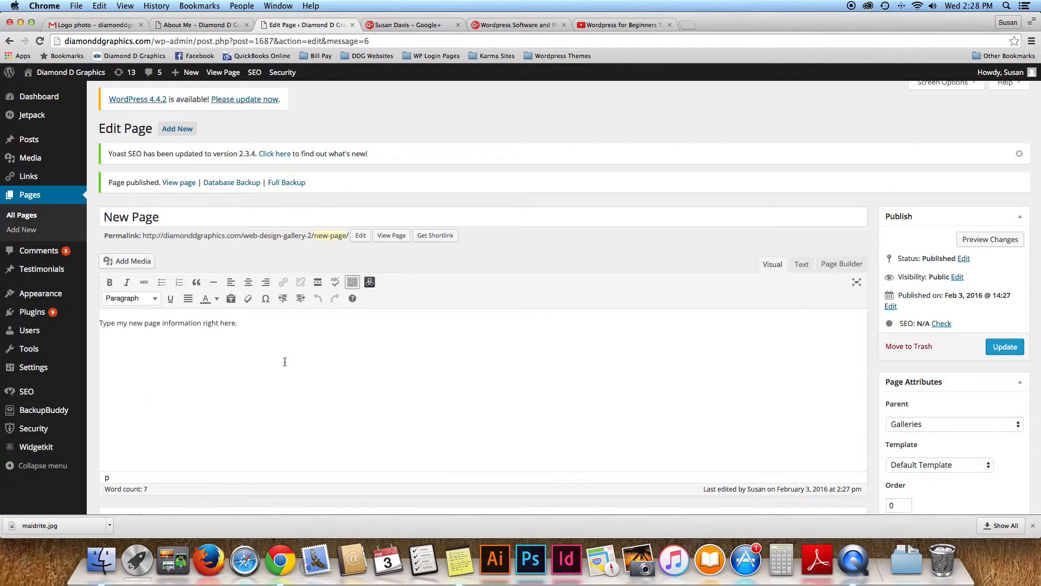
# Open the site's navigation menu editor and look through the recent pages available to add
pyautogui.moveTo(61, 313)
pyautogui.moveTo(54, 294)
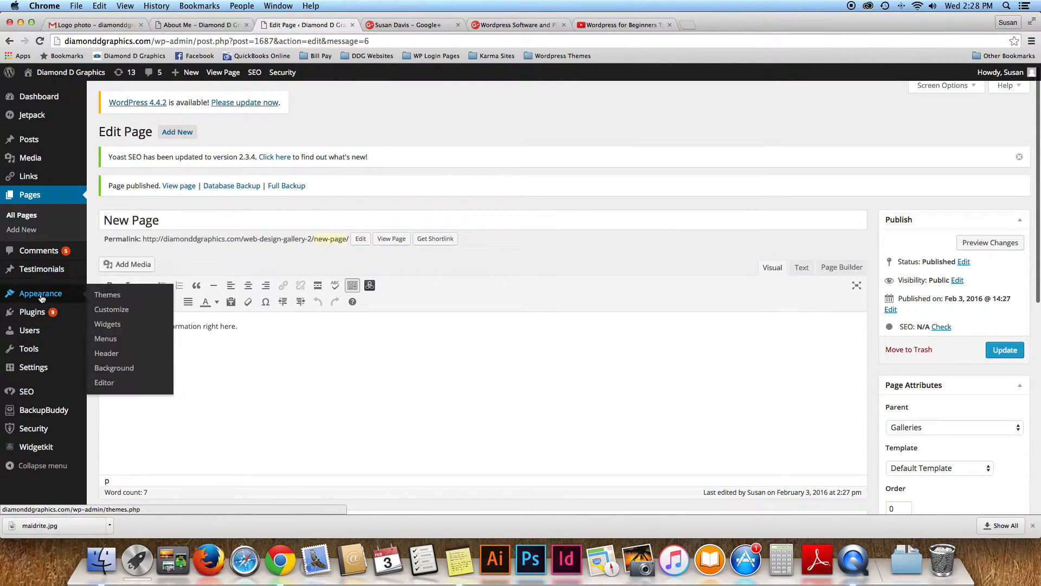
pyautogui.click(112, 345)
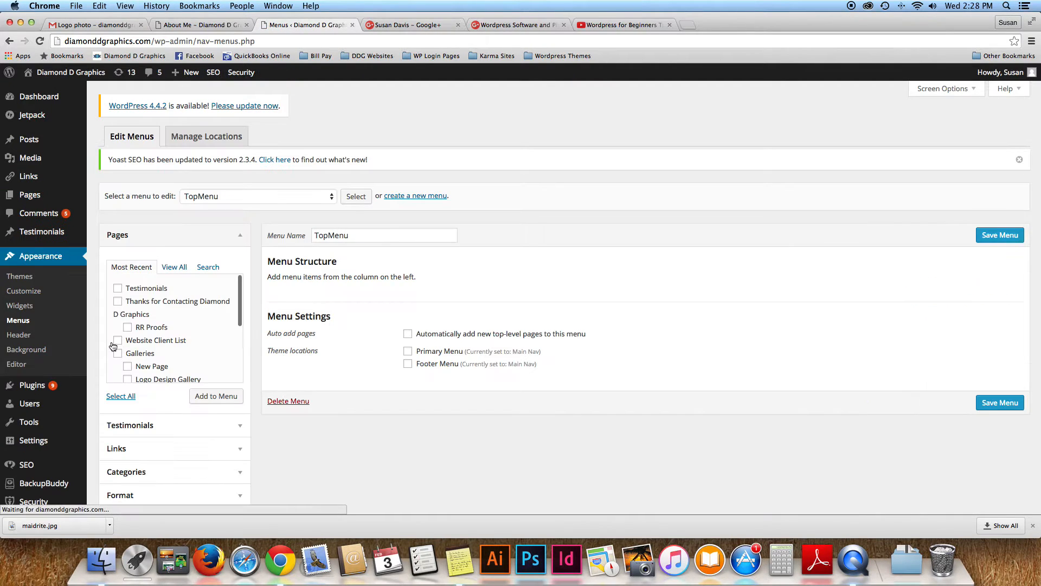
pyautogui.scroll(-6, 117, 332)
pyautogui.scroll(8, 117, 333)
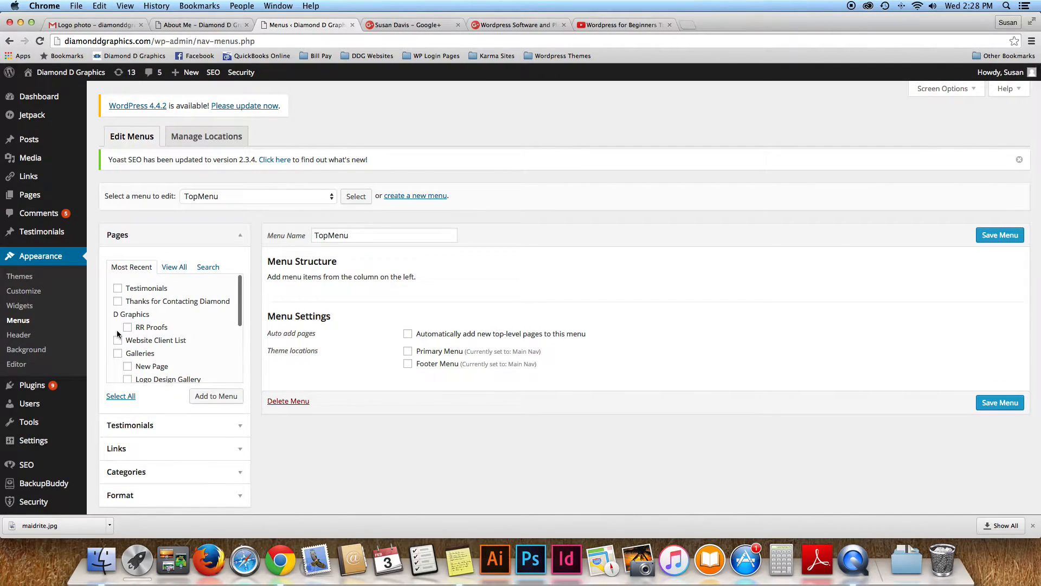
pyautogui.scroll(-1, 118, 332)
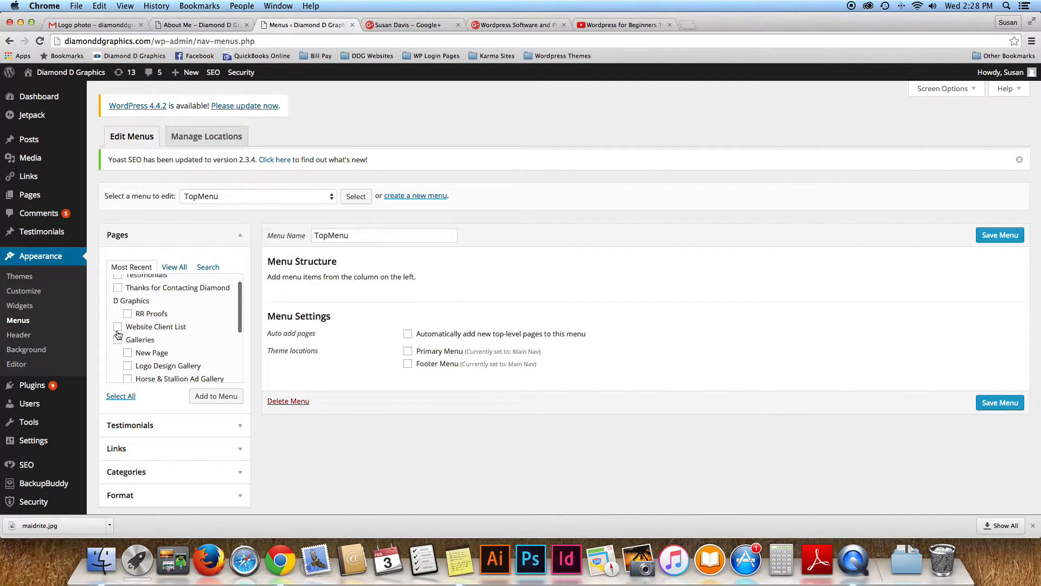
# Add New Page from the full page list to the TopMenu menu
pyautogui.click(184, 269)
pyautogui.scroll(-3, 184, 315)
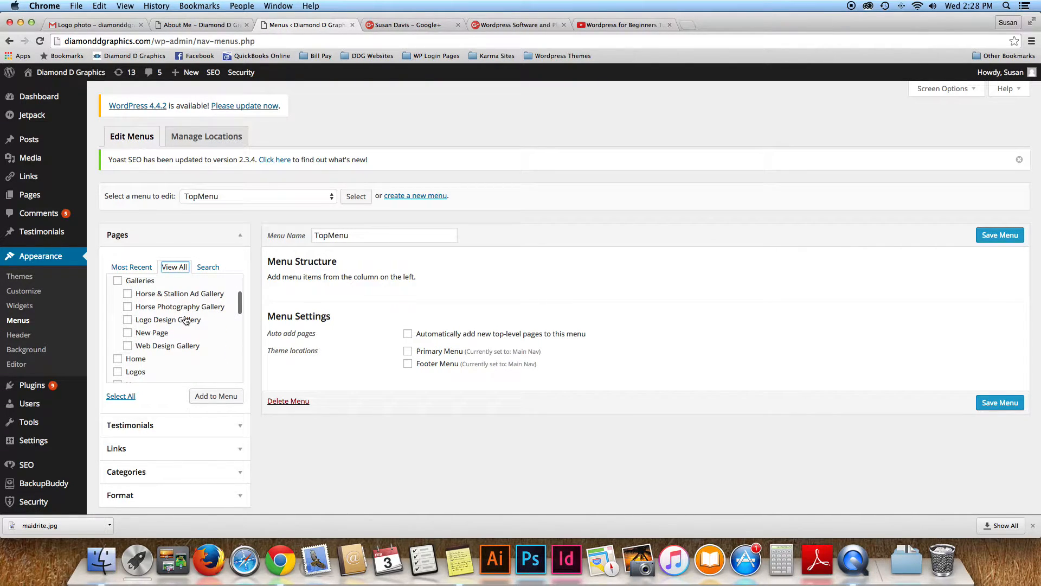
pyautogui.click(127, 332)
pyautogui.click(215, 396)
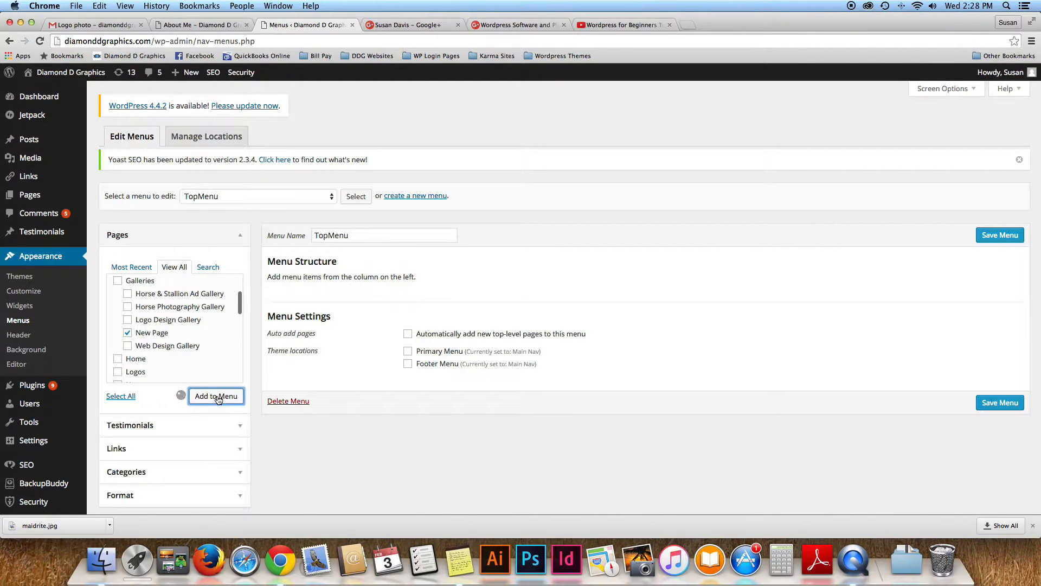
pyautogui.scroll(-2, 291, 304)
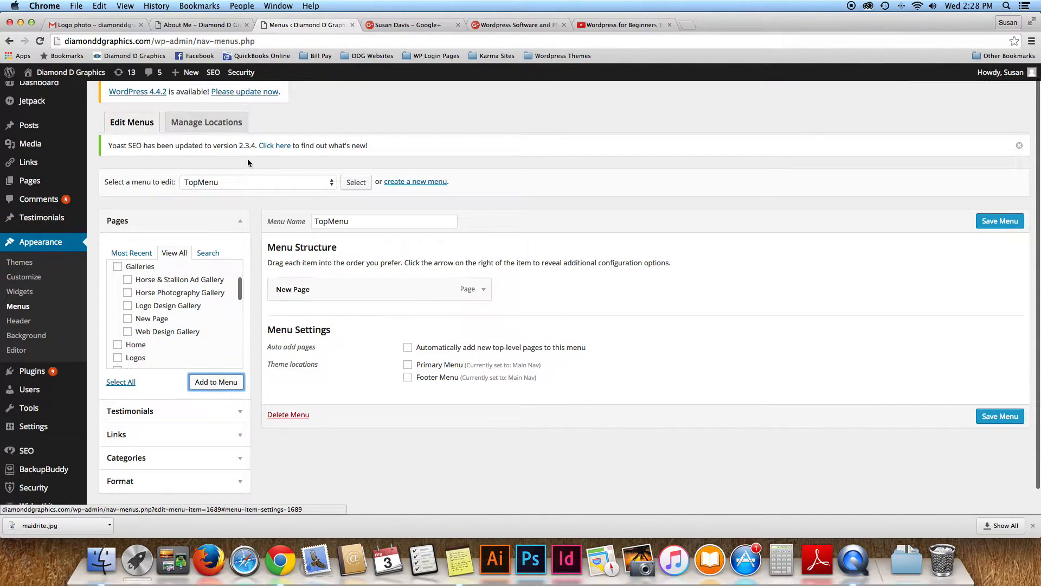
# Load the Main Nav (Primary Menu, Footer Menu) menu for editing and view its structure
pyautogui.click(264, 184)
pyautogui.click(260, 173)
pyautogui.click(347, 183)
pyautogui.click(580, 198)
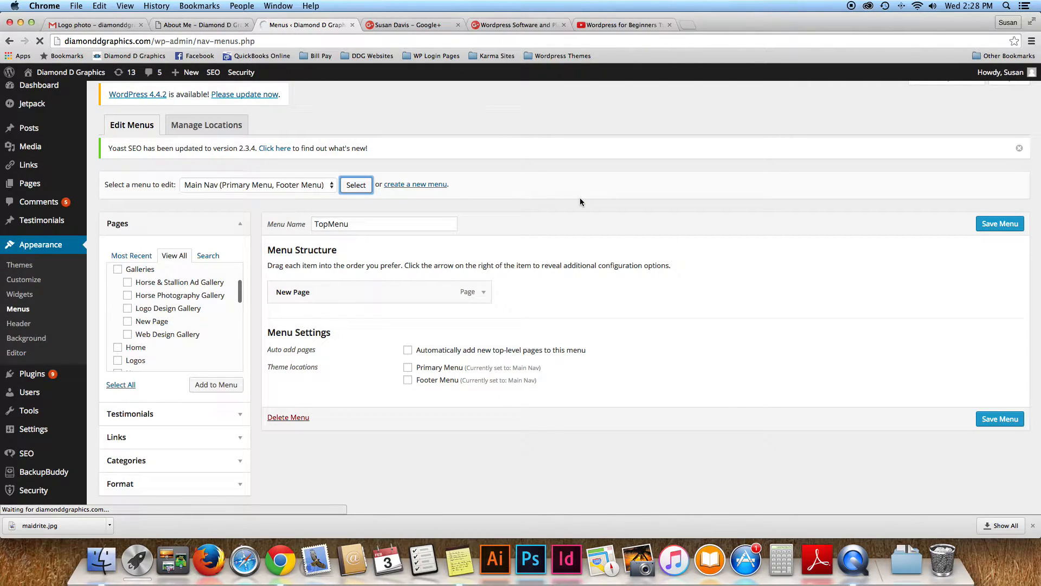
pyautogui.scroll(-5, 524, 245)
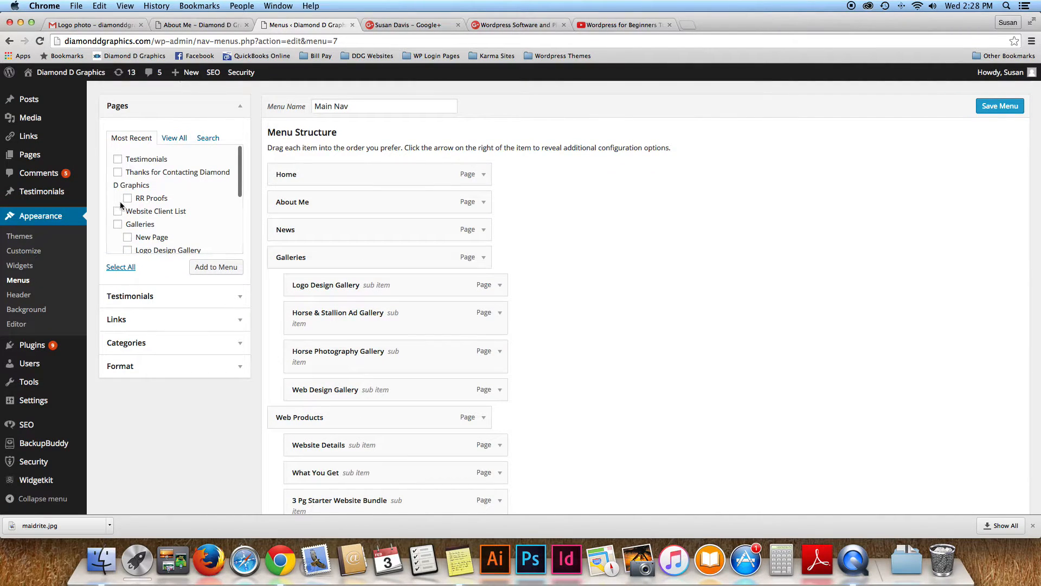
# Add New Page to the Main Nav menu as the last sub item under Galleries, and save the menu
pyautogui.click(127, 237)
pyautogui.click(210, 268)
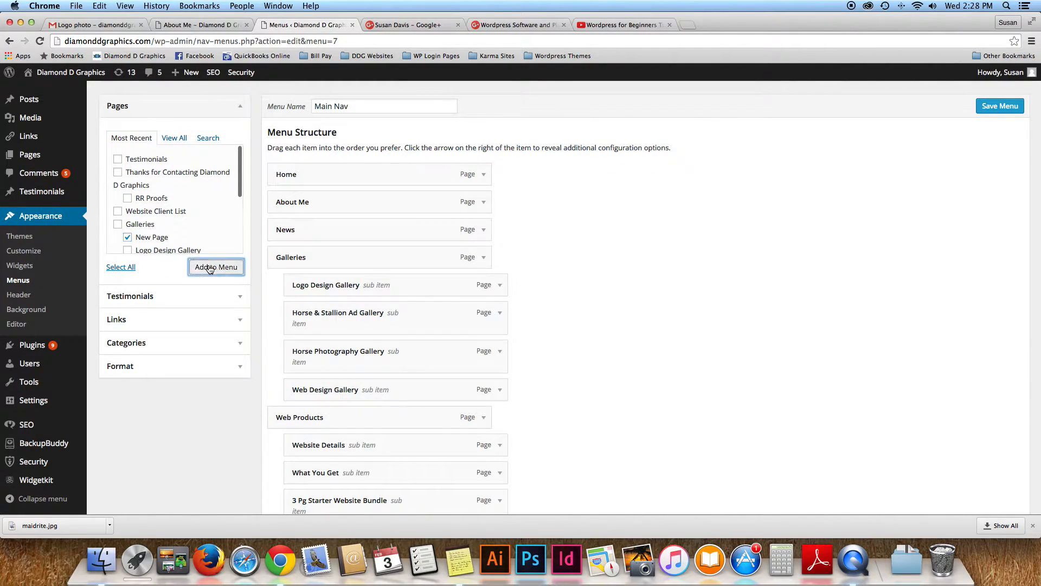
pyautogui.scroll(-10, 291, 287)
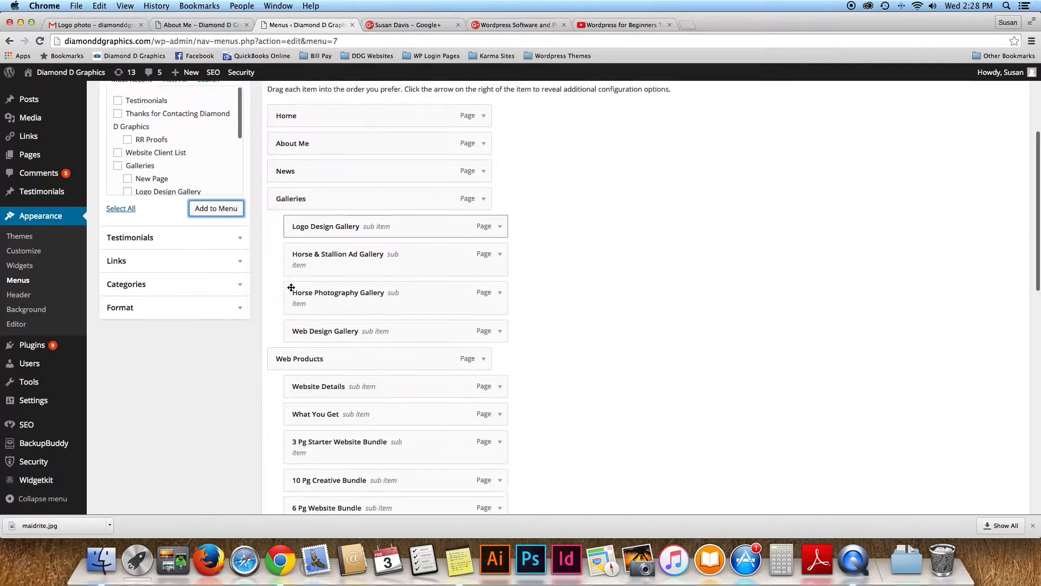
pyautogui.scroll(-13, 291, 287)
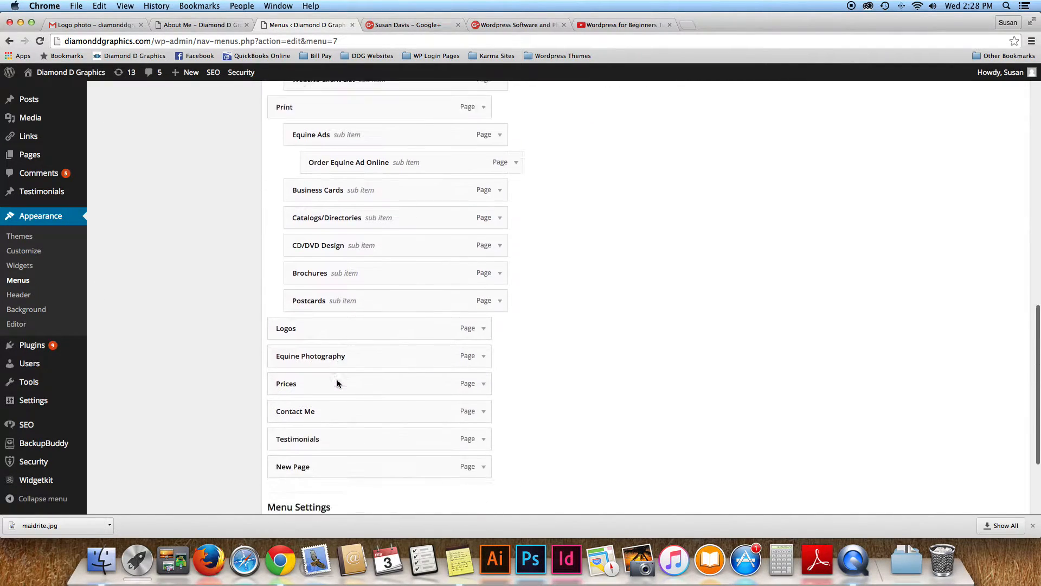
pyautogui.moveTo(339, 330); pyautogui.dragTo(356, 255)
pyautogui.scroll(-5, 454, 255)
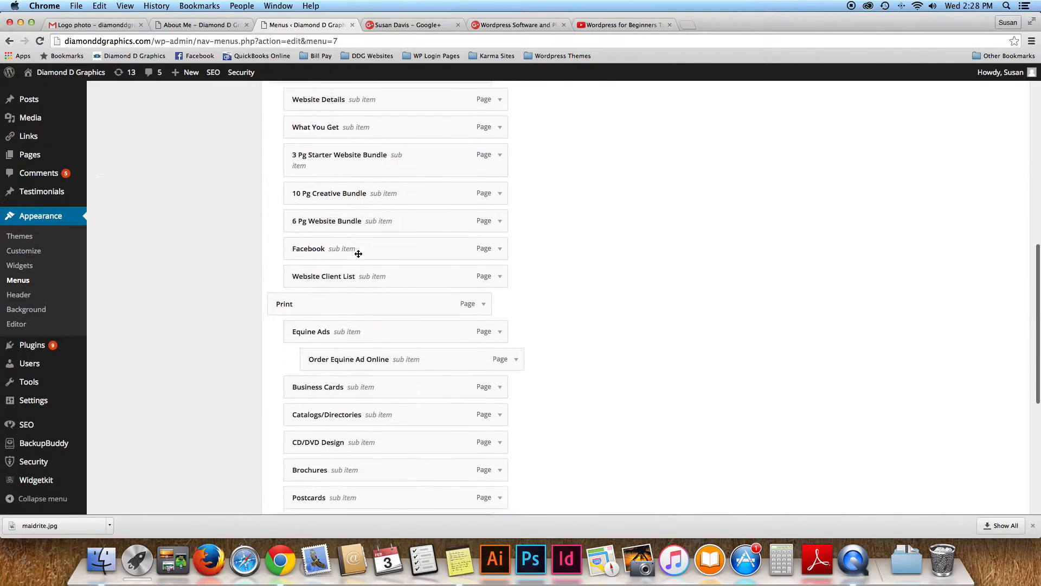
pyautogui.scroll(10, 855, 374)
pyautogui.scroll(5, 855, 373)
pyautogui.click(993, 238)
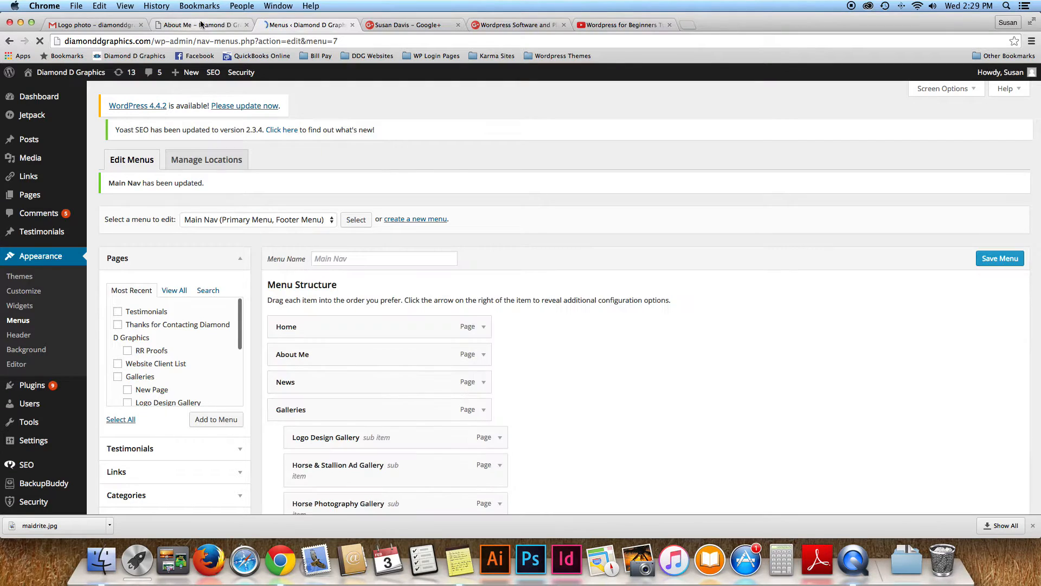
# Reload the live site and open New Page from the Galleries submenu to check it
pyautogui.click(187, 22)
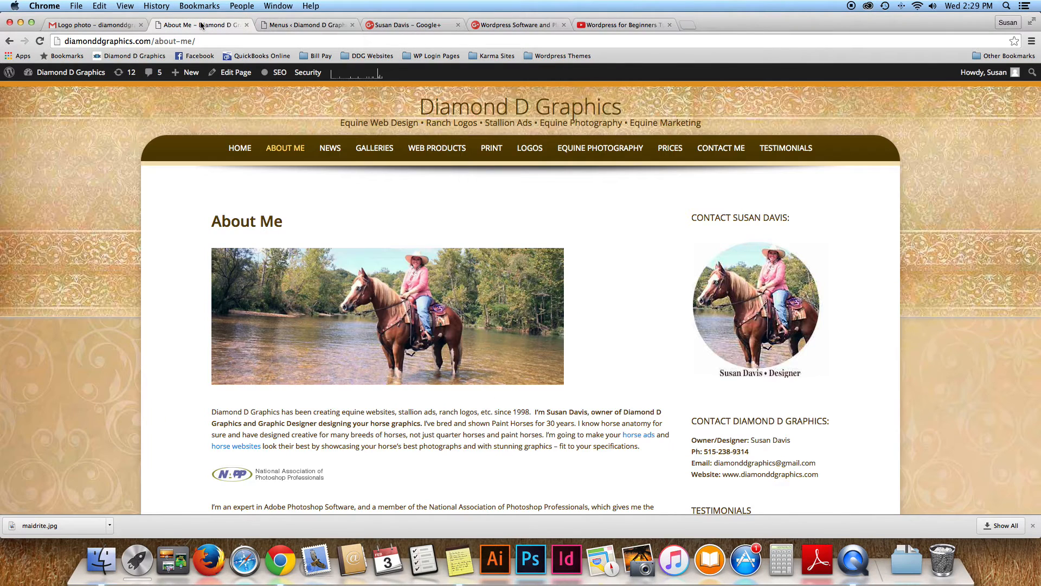
pyautogui.click(40, 41)
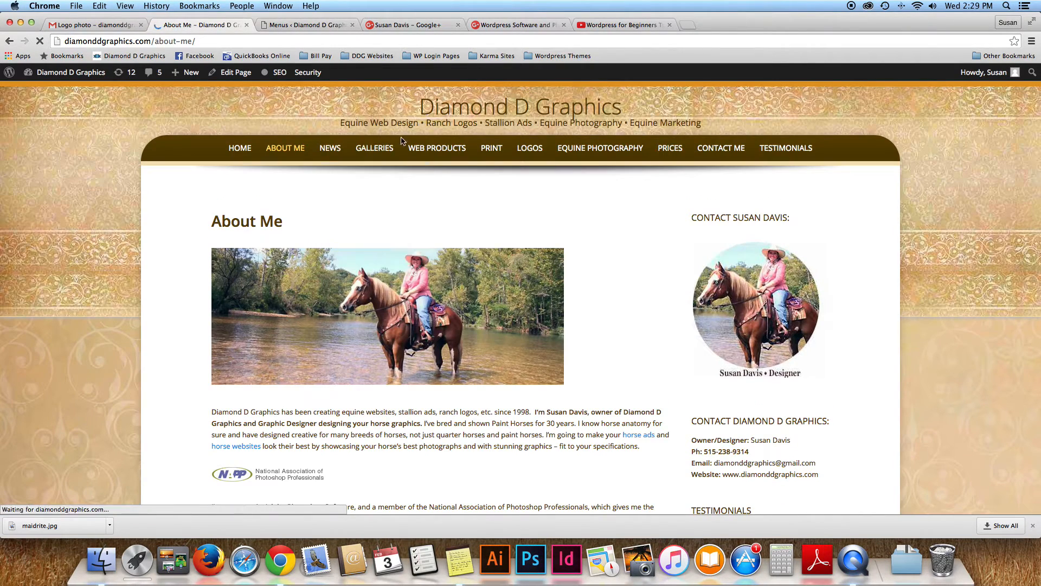
pyautogui.moveTo(379, 149)
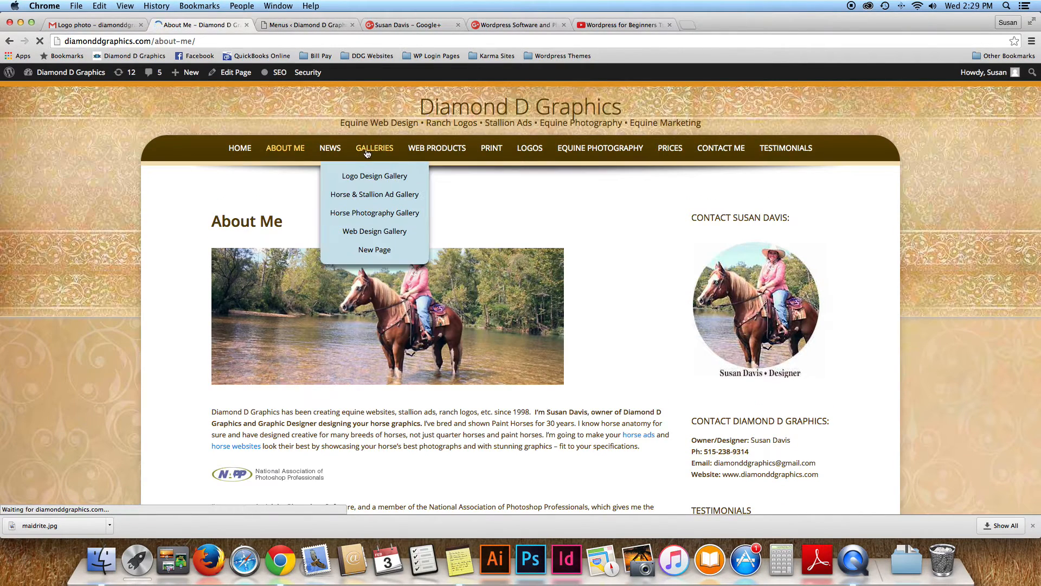
pyautogui.click(378, 250)
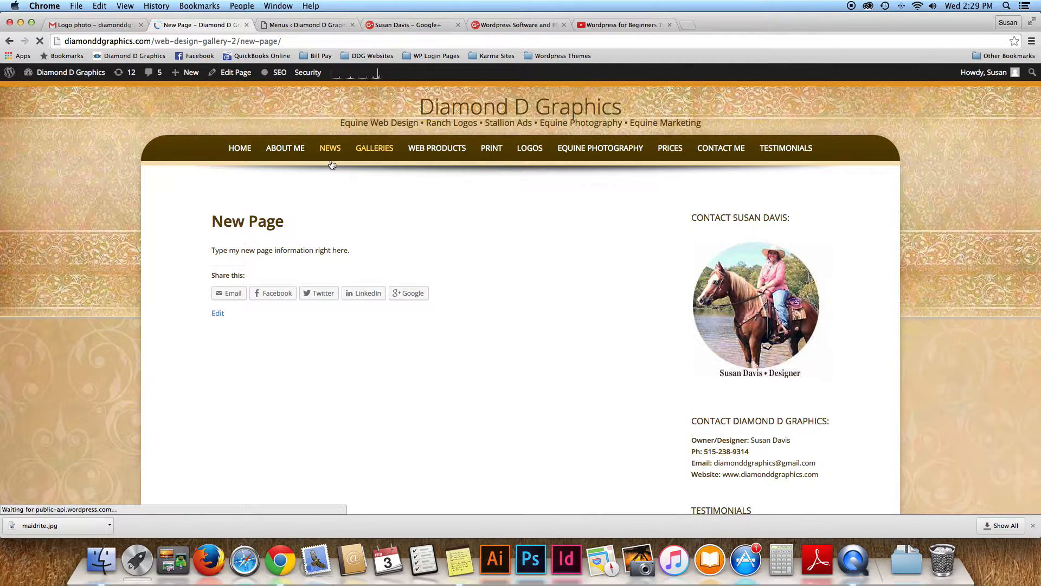
# Return to the menu editor, remove New Page from under Galleries in Main Nav, and save the menu
pyautogui.click(322, 26)
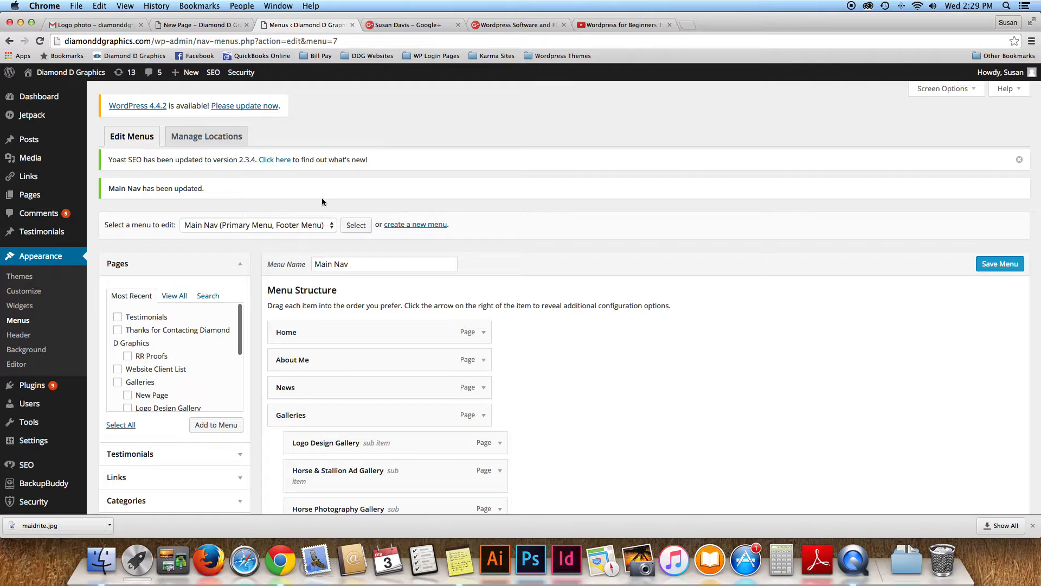
pyautogui.scroll(-5, 321, 198)
pyautogui.scroll(-5, 322, 199)
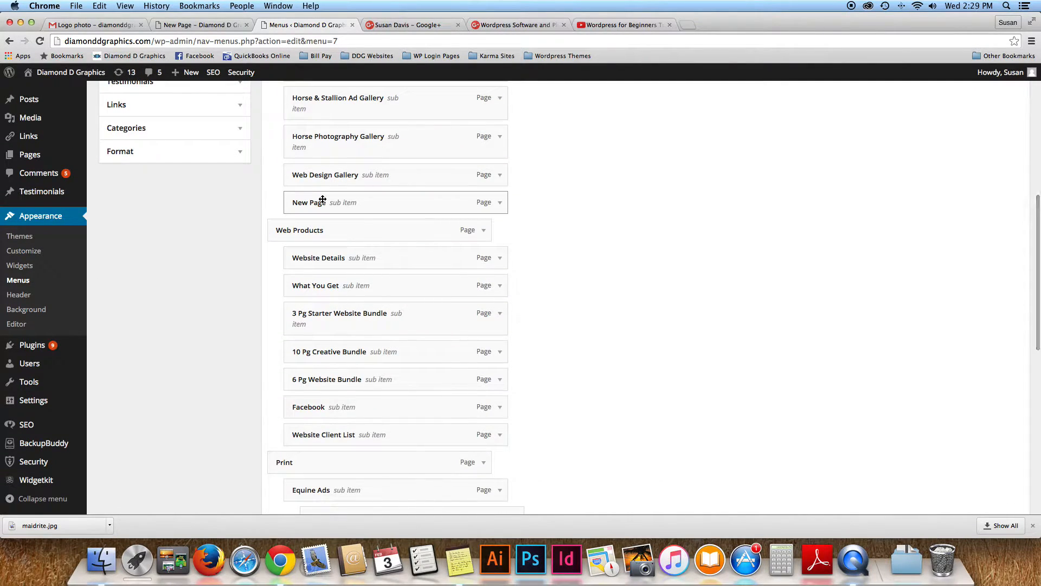
pyautogui.click(500, 204)
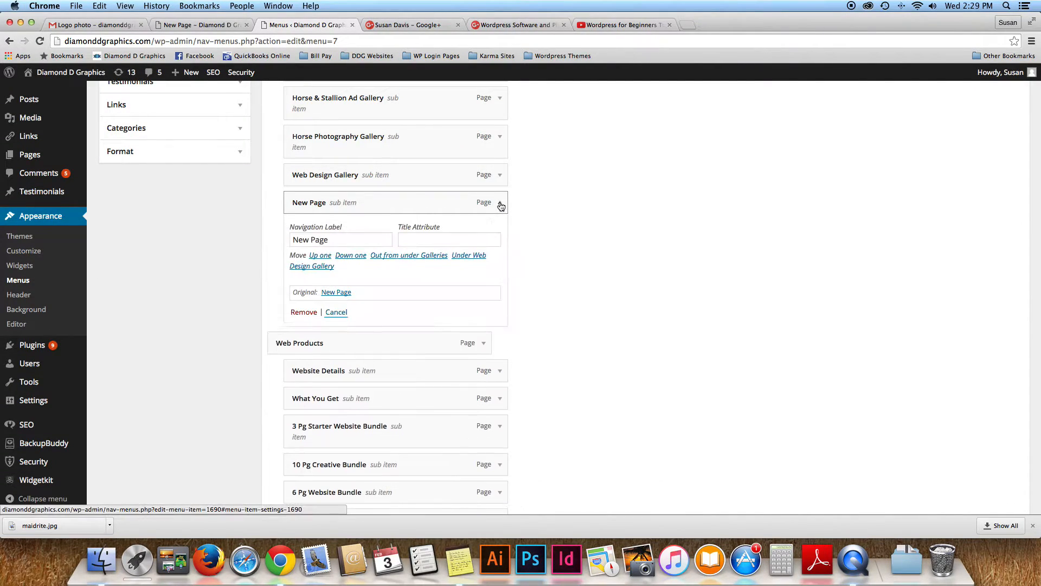
pyautogui.click(304, 312)
pyautogui.scroll(7, 638, 262)
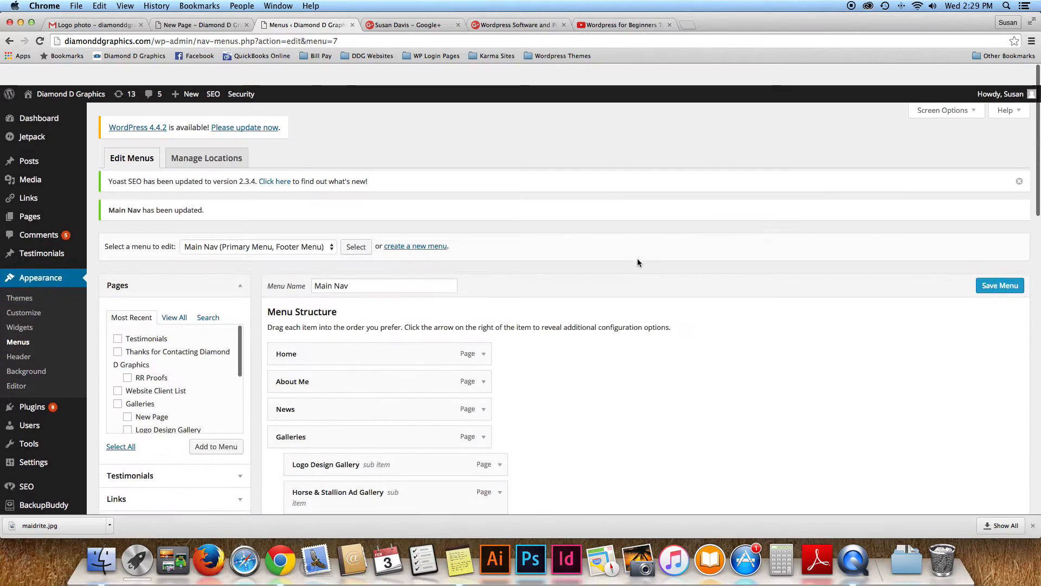
pyautogui.click(994, 270)
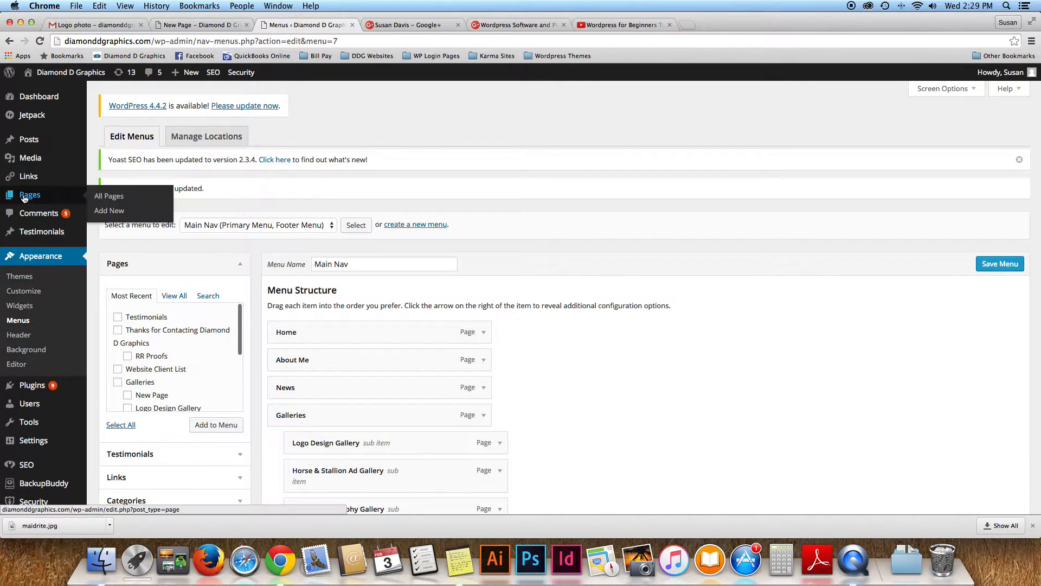
# Open the list of all pages and move New Page to the trash
pyautogui.click(24, 196)
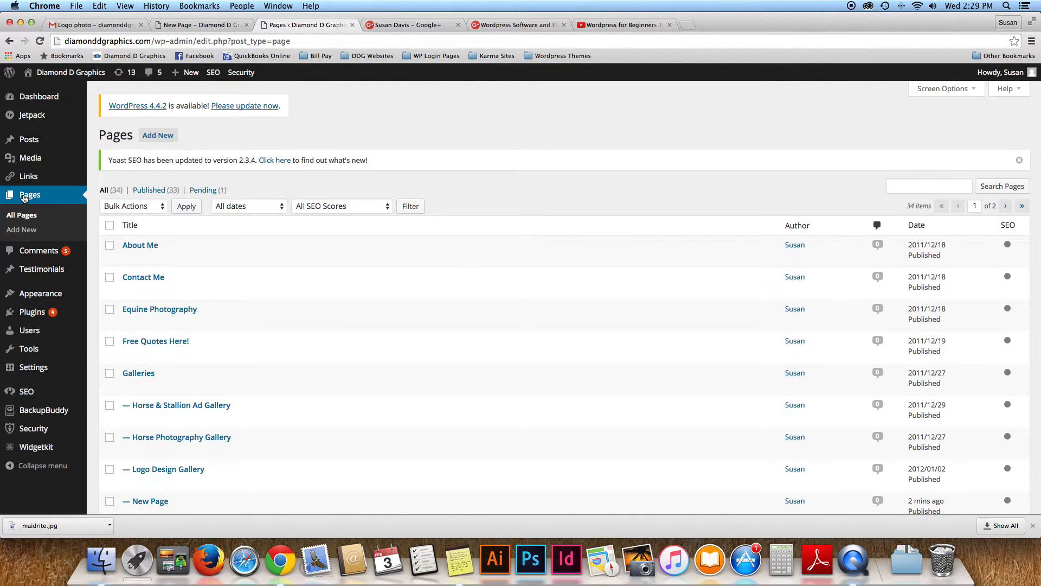
pyautogui.scroll(-6, 187, 277)
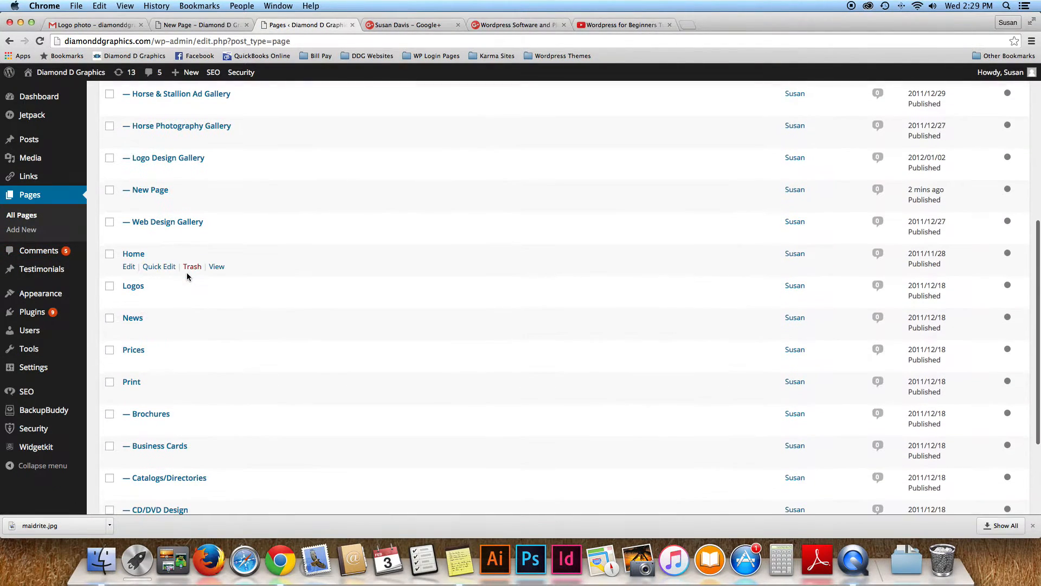
pyautogui.scroll(2, 187, 277)
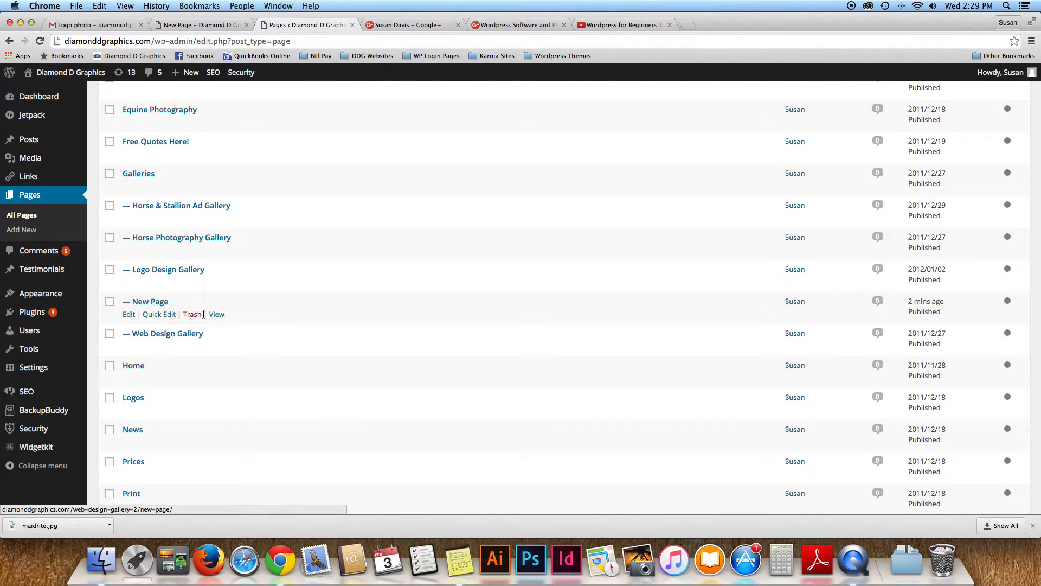
pyautogui.click(190, 315)
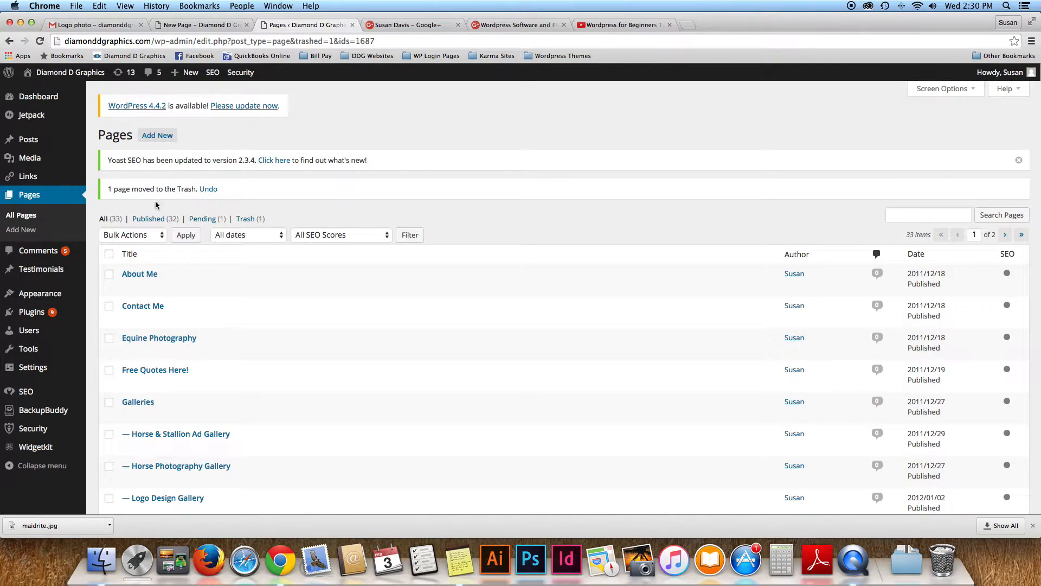
# Create a new page titled "New Page Number Two" with the body text "New Information to read about."
pyautogui.click(163, 139)
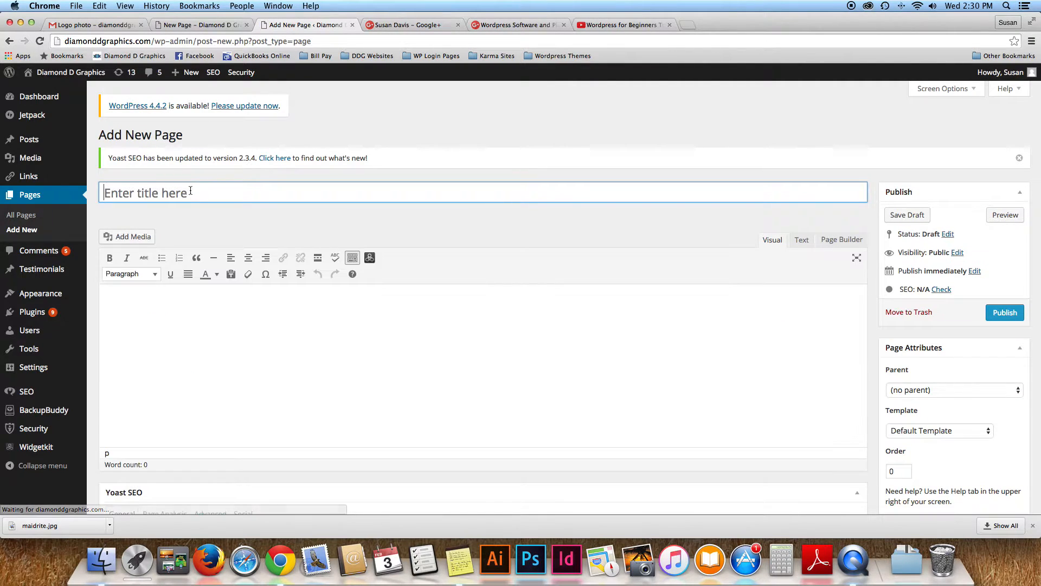
pyautogui.click(190, 190)
pyautogui.write('New ')
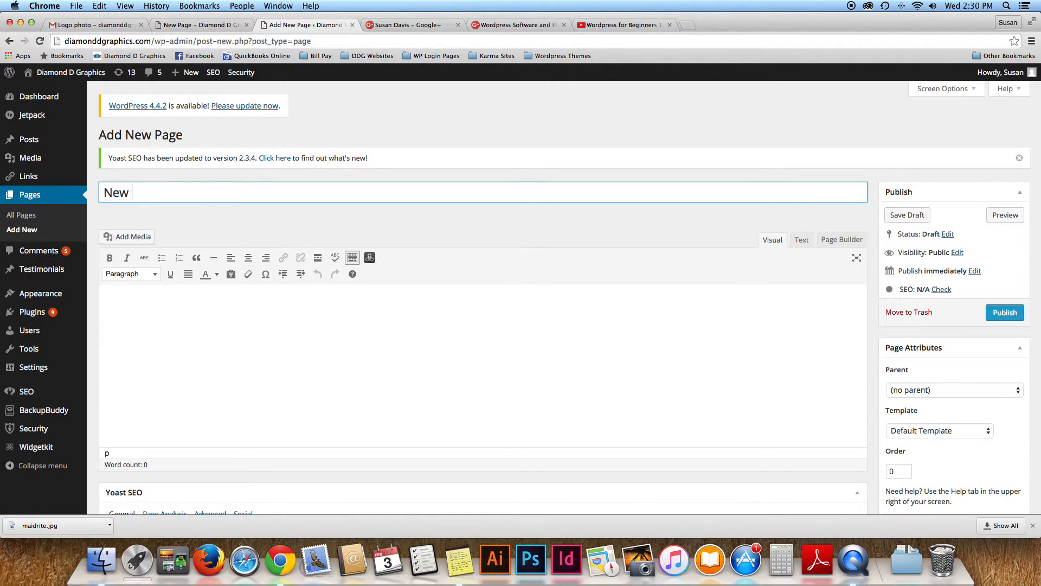
pyautogui.write('Page Number Two')
pyautogui.click(174, 325)
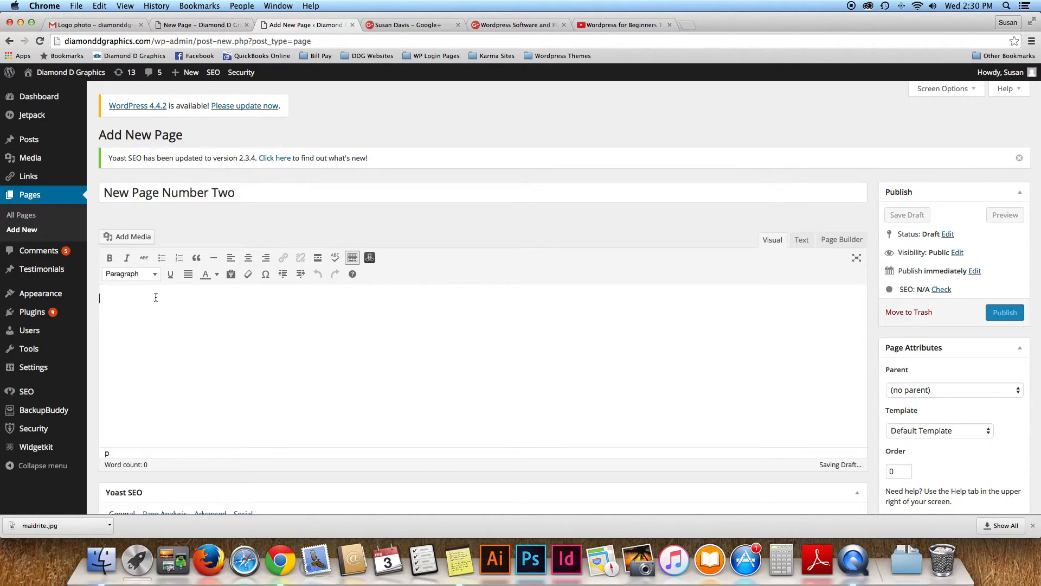
pyautogui.write('New Information to read about.')
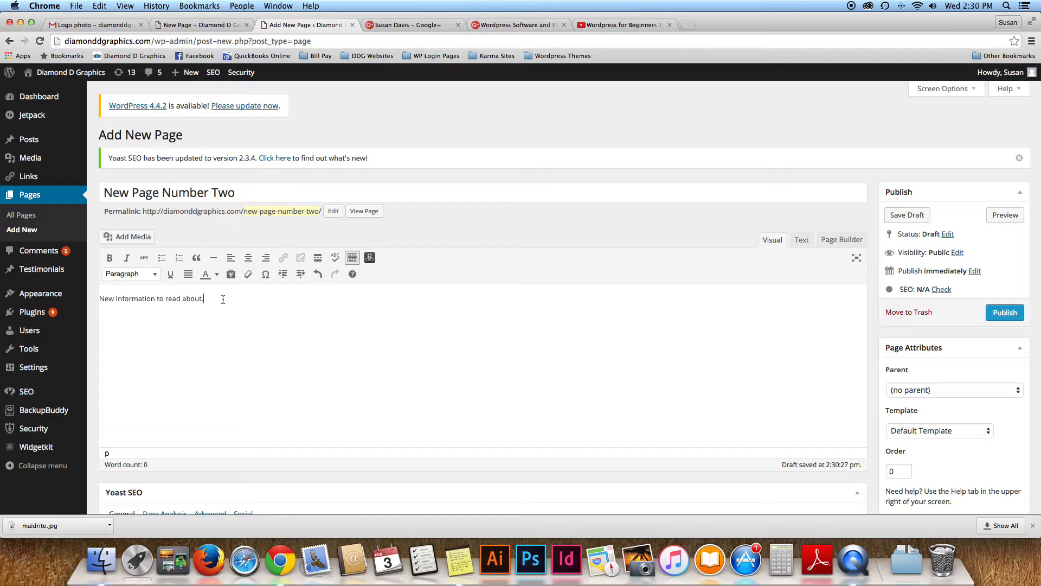
# Open media insertion for the page, view the Desktop files available for upload, and return to the media library
pyautogui.click(135, 239)
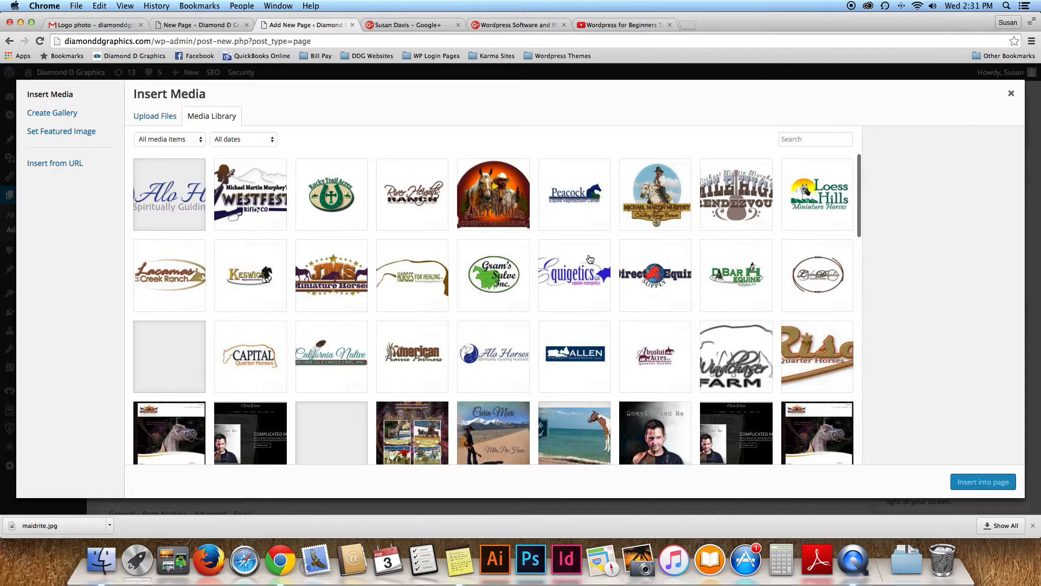
pyautogui.click(155, 118)
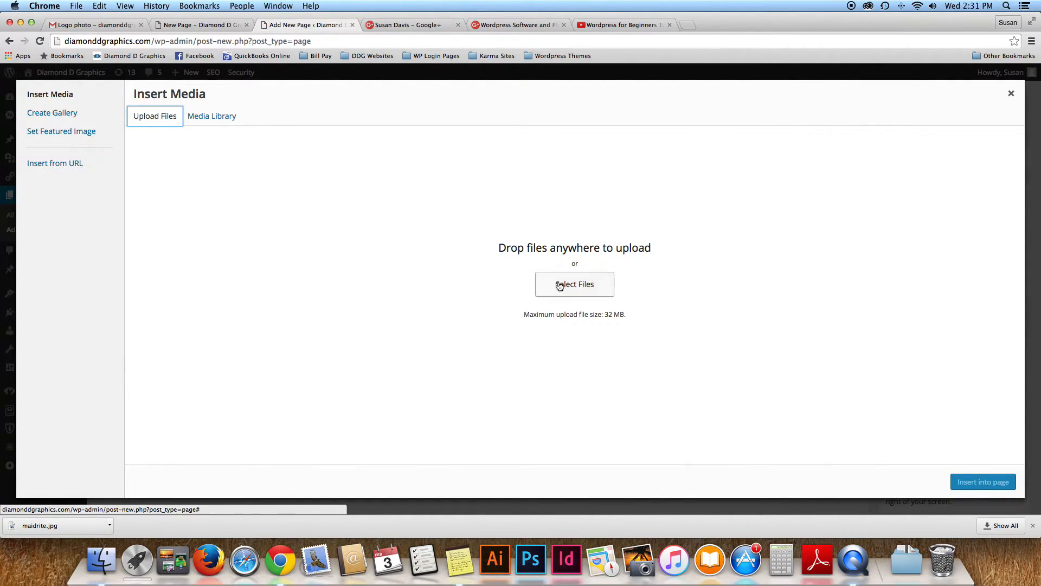
pyautogui.click(579, 287)
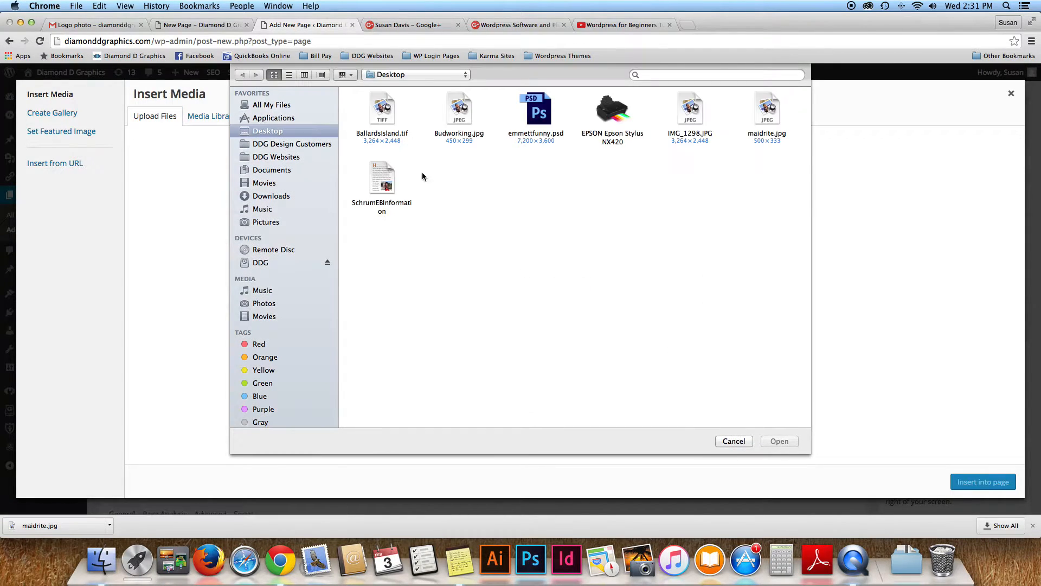
pyautogui.click(734, 441)
pyautogui.click(225, 117)
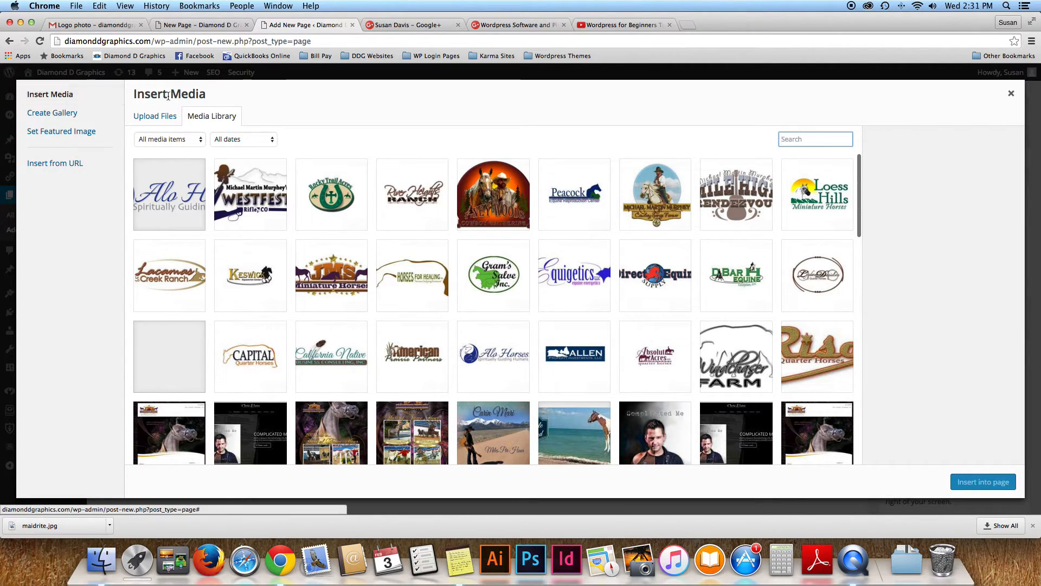
# Insert the Rocky Trail Acres logo, rockytrail.jpg, into the page with Right alignment and Medium – 300 × 225 size
pyautogui.scroll(-1, 426, 243)
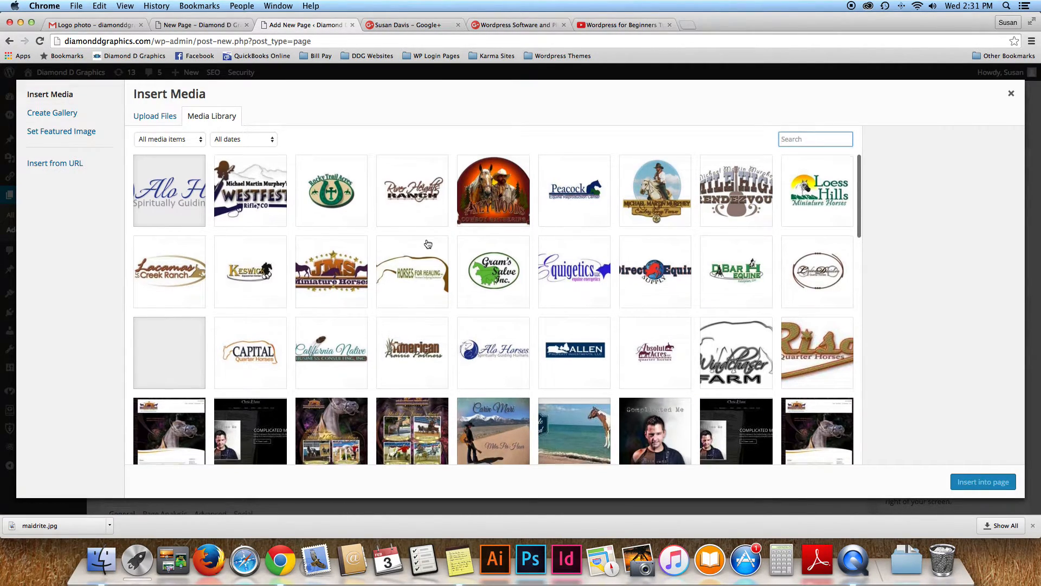
pyautogui.click(338, 192)
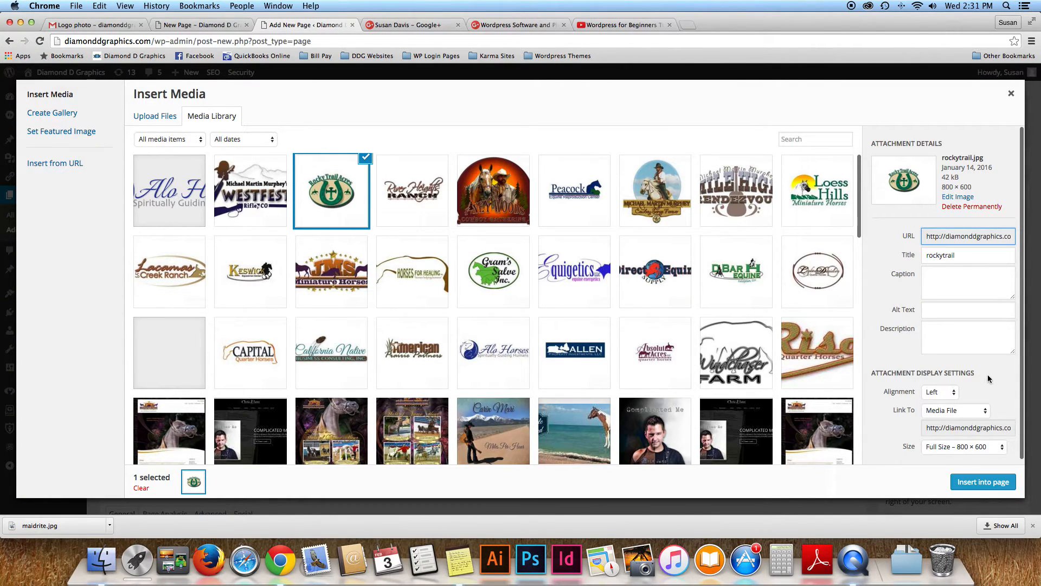
pyautogui.scroll(-1, 990, 380)
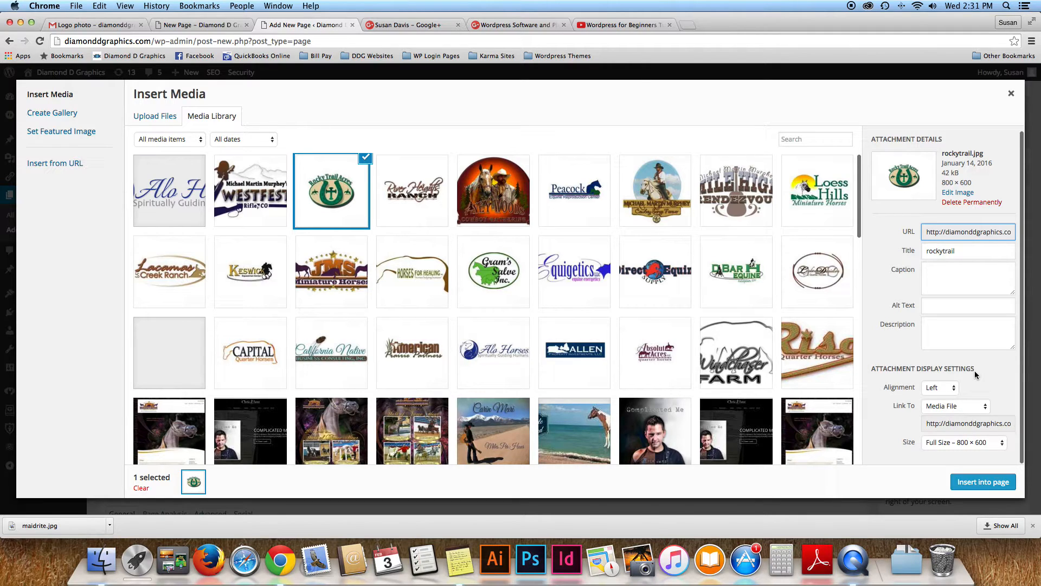
pyautogui.click(931, 388)
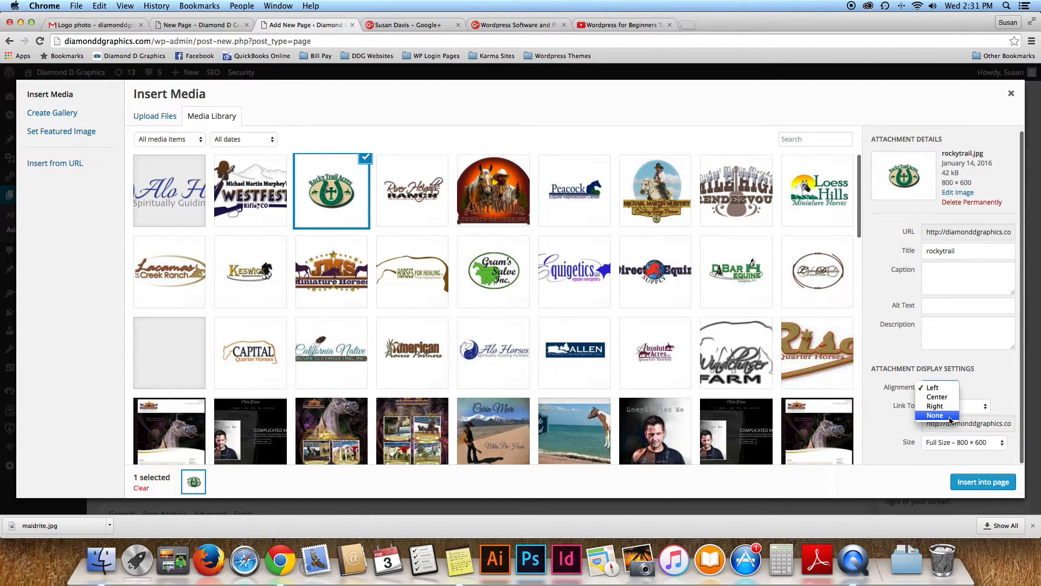
pyautogui.click(935, 406)
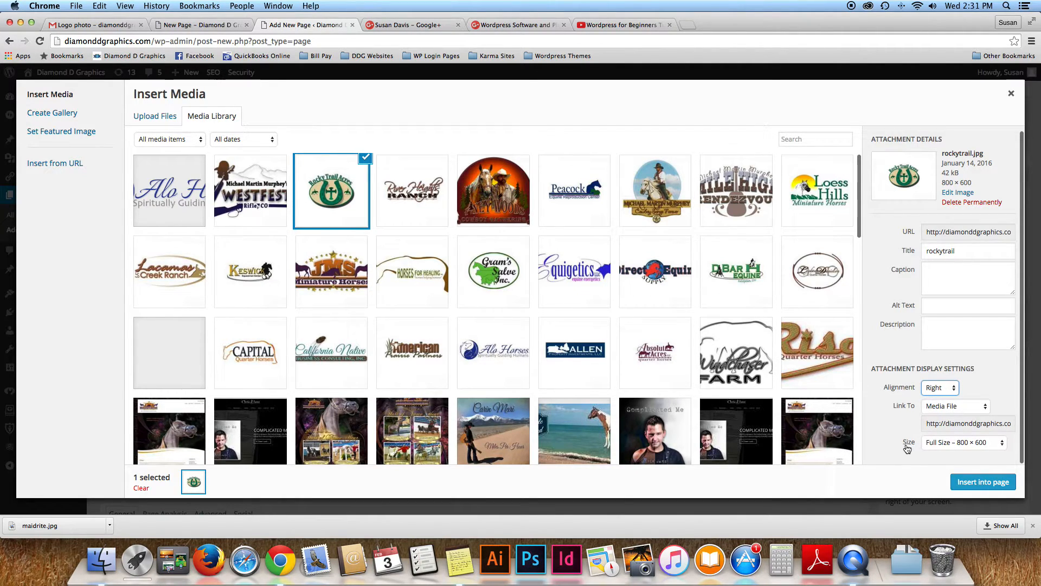
pyautogui.click(971, 443)
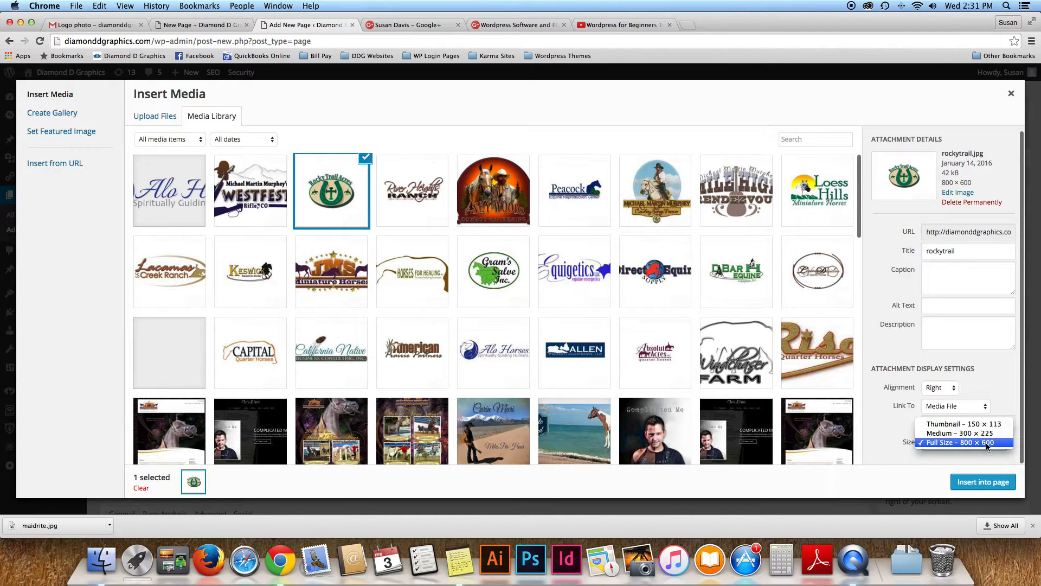
pyautogui.click(984, 437)
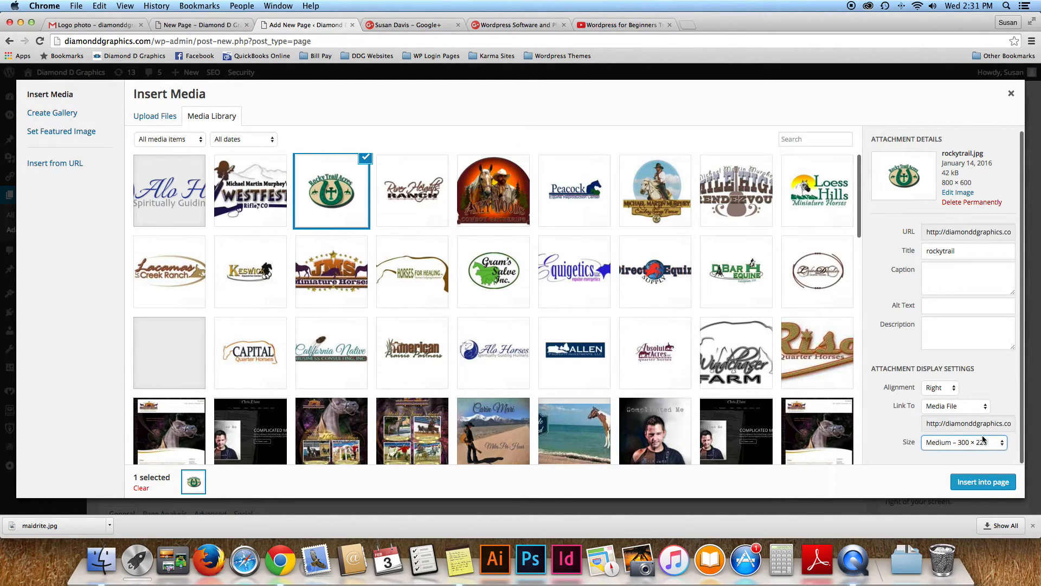
pyautogui.click(988, 486)
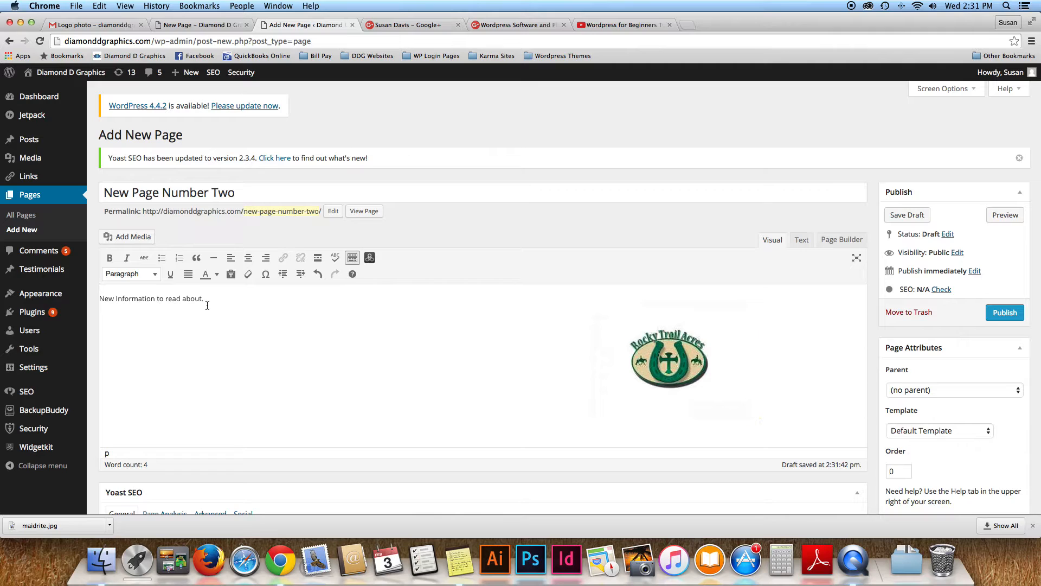
# Align the Rocky Trail Acres logo to the left of the text and publish New Page Number Two
pyautogui.click(708, 348)
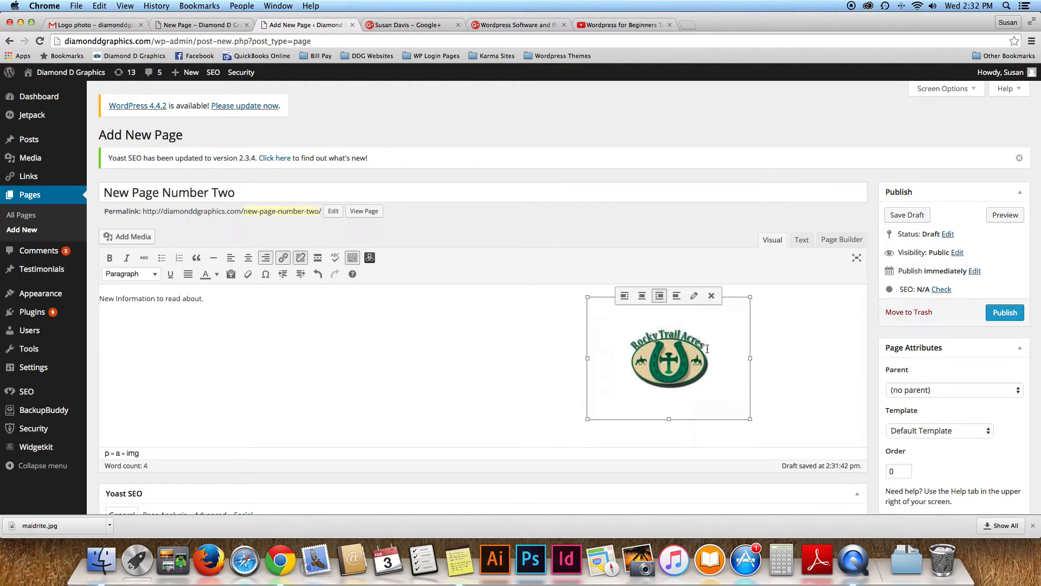
pyautogui.click(622, 296)
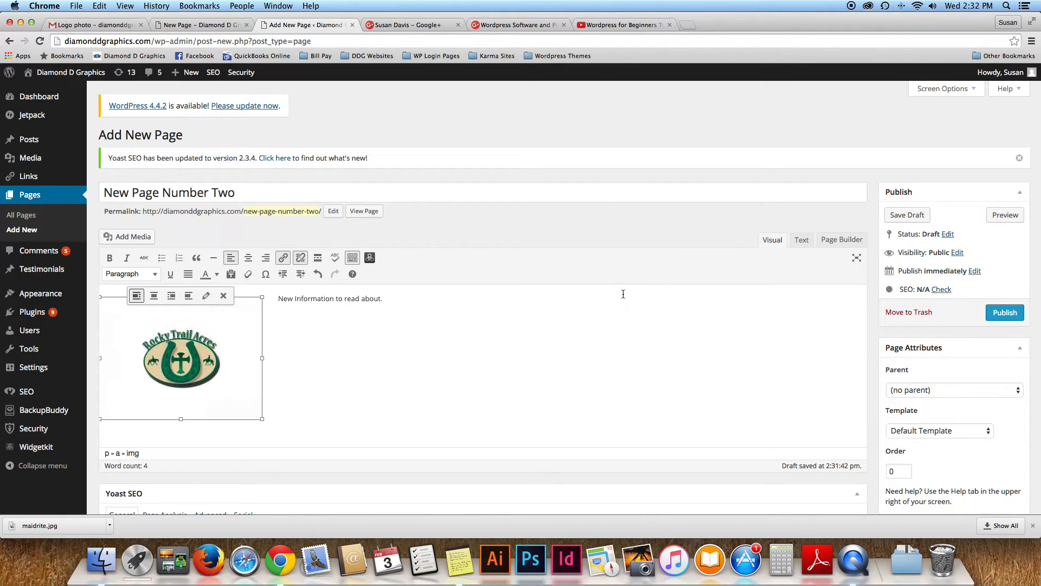
pyautogui.click(265, 312)
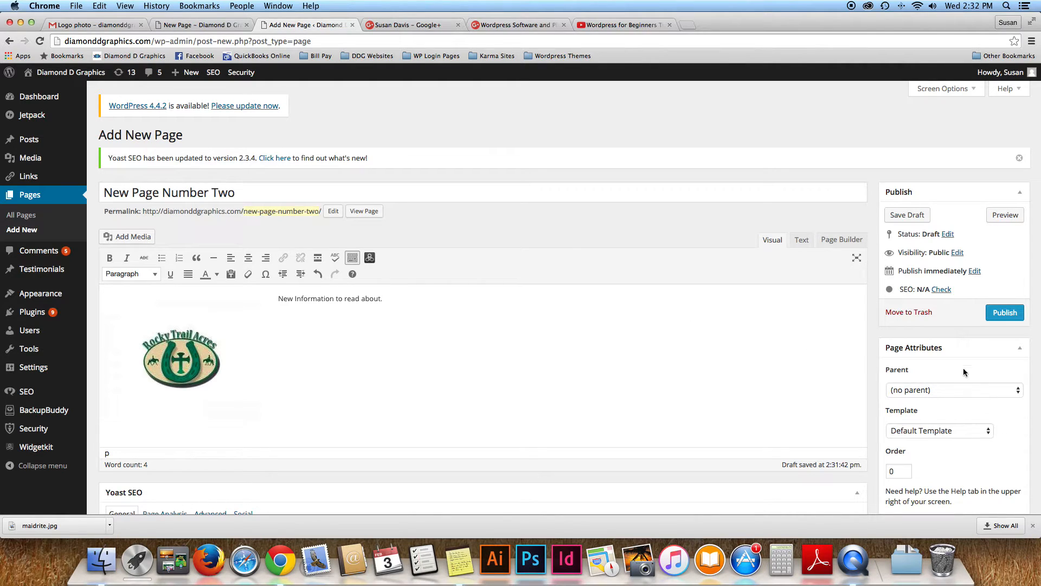
pyautogui.click(1000, 313)
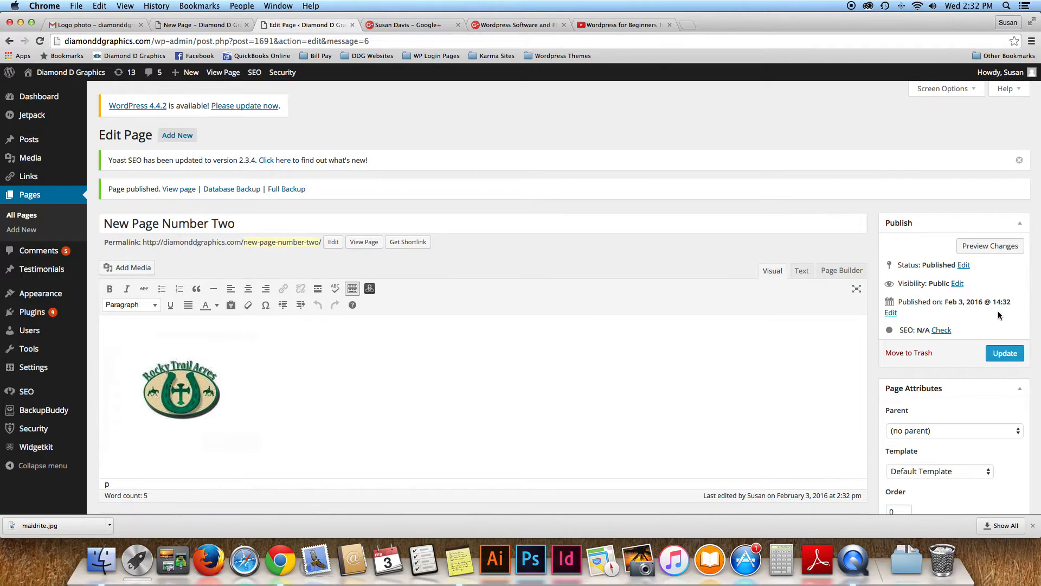
# Reload the live Diamond D Graphics site and view New Page Number Two from its navigation menu
pyautogui.click(197, 28)
pyautogui.press('super+r')
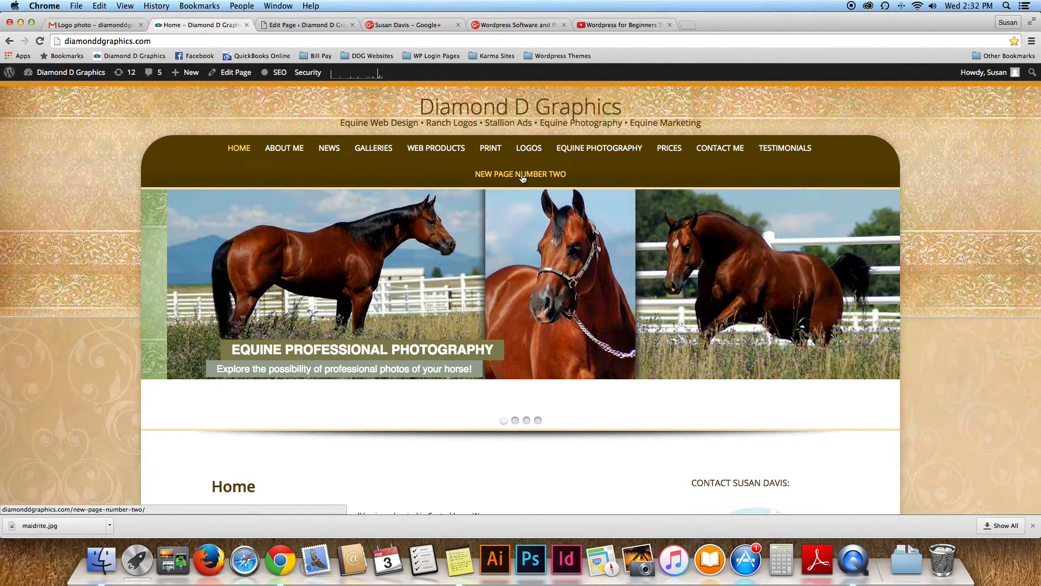
pyautogui.click(538, 178)
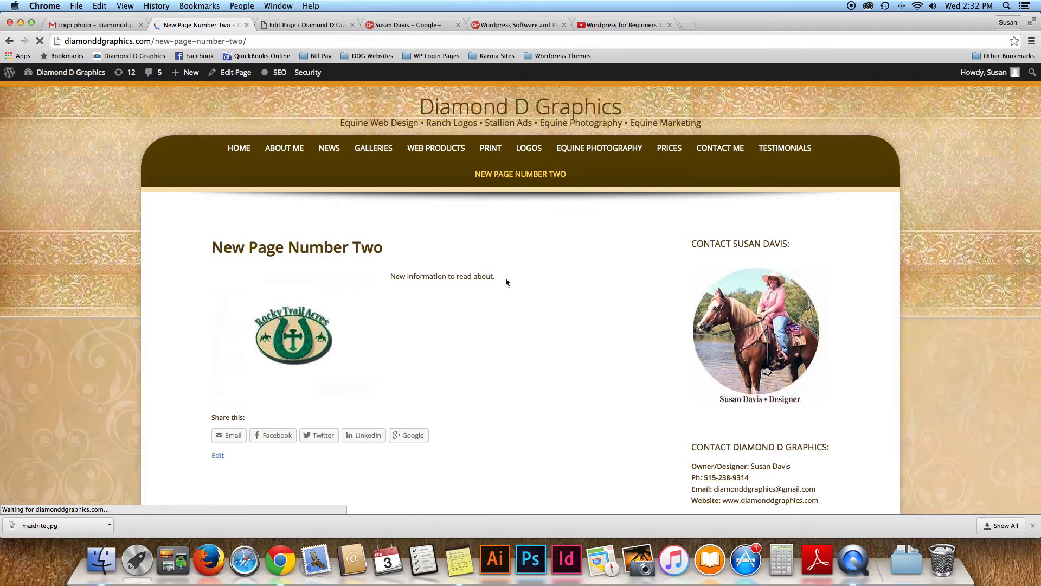
# Return to the WordPress admin, list all pages and move New Page Number Two to the trash
pyautogui.click(307, 25)
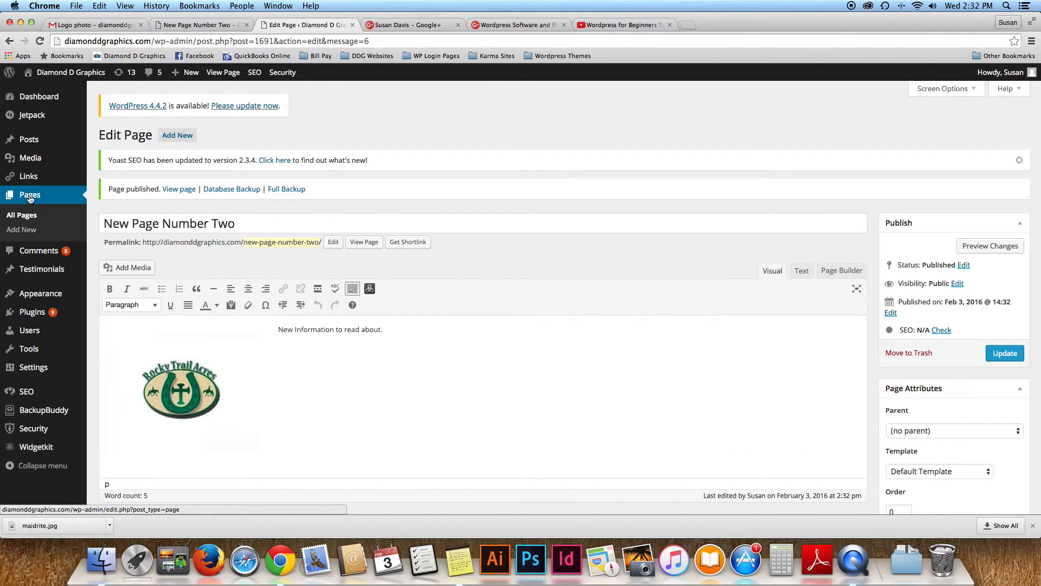
pyautogui.click(28, 216)
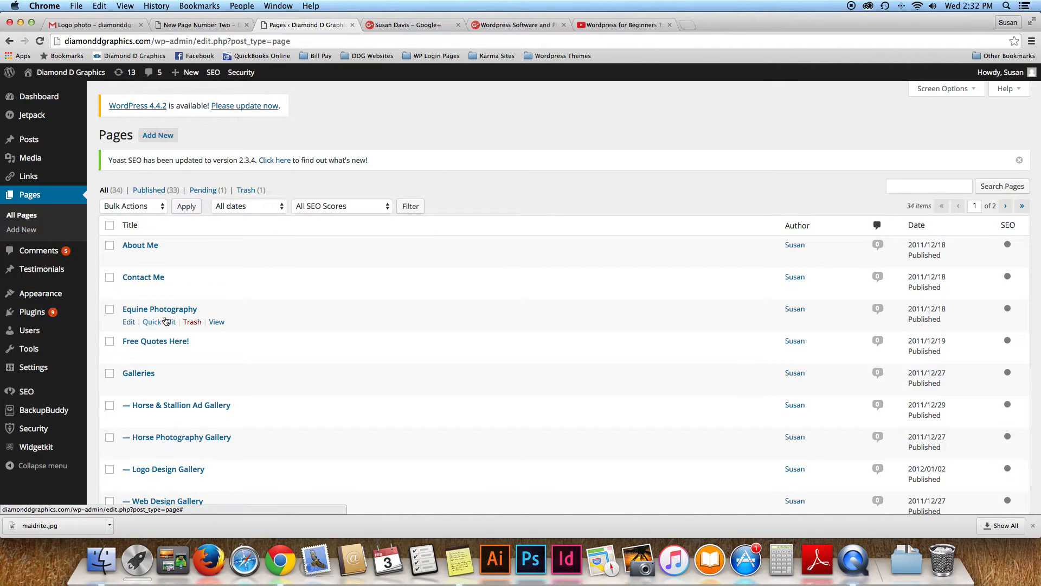
pyautogui.scroll(-10, 166, 320)
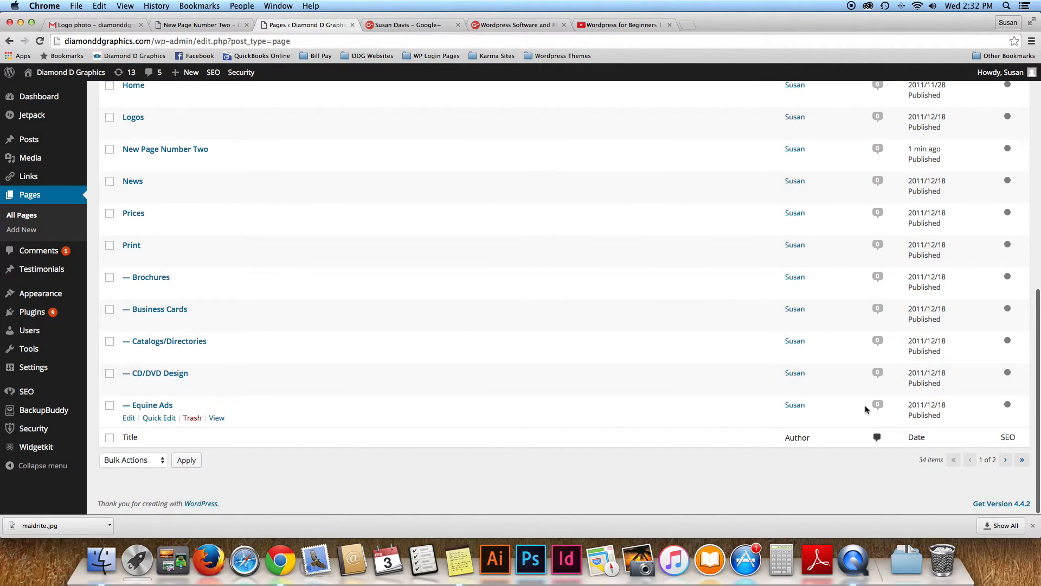
pyautogui.click(192, 162)
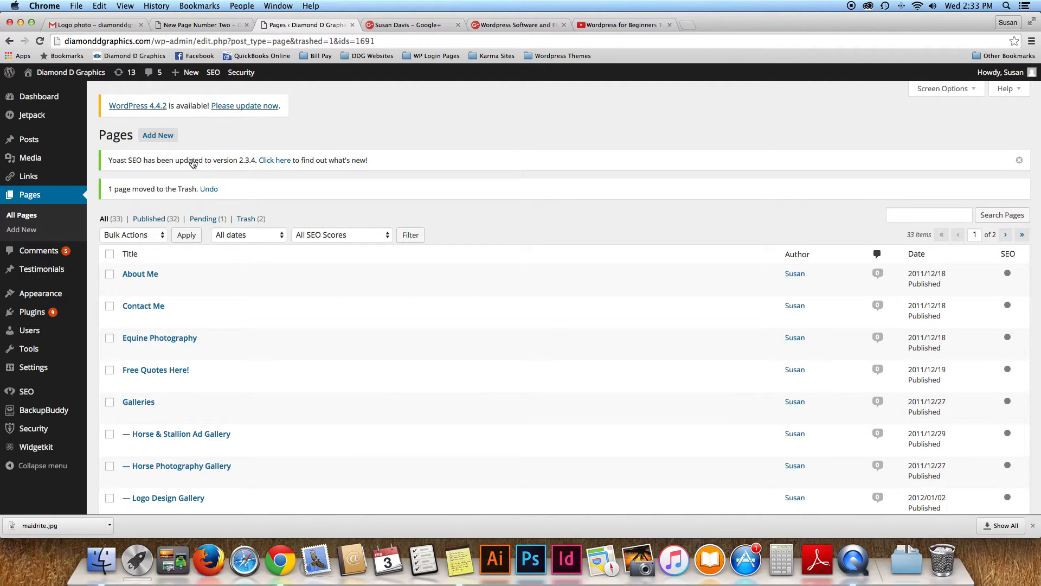
# Open the list of all posts, and look through the articles published on the live site's News page
pyautogui.click(30, 140)
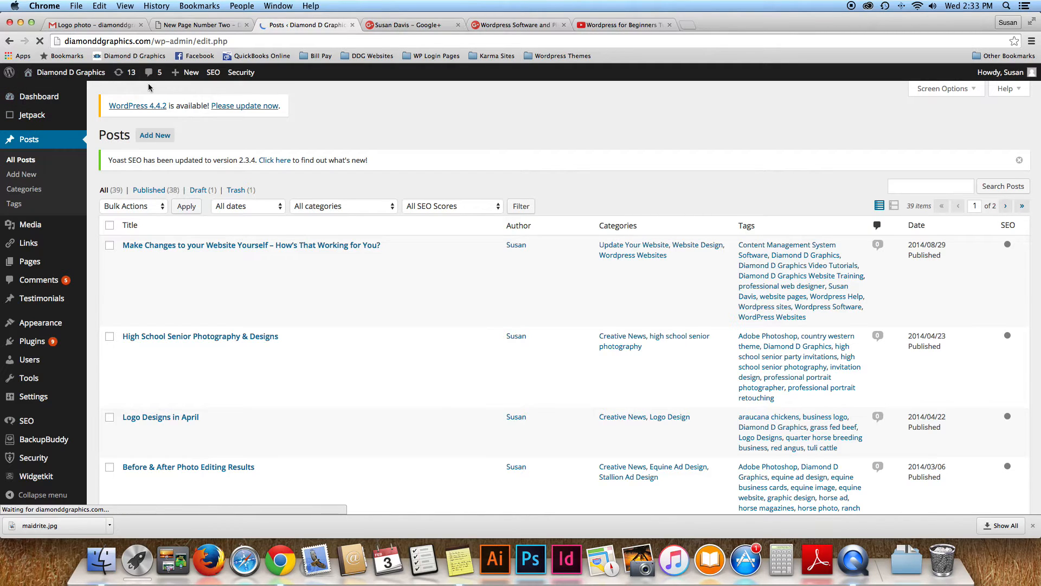
pyautogui.click(195, 27)
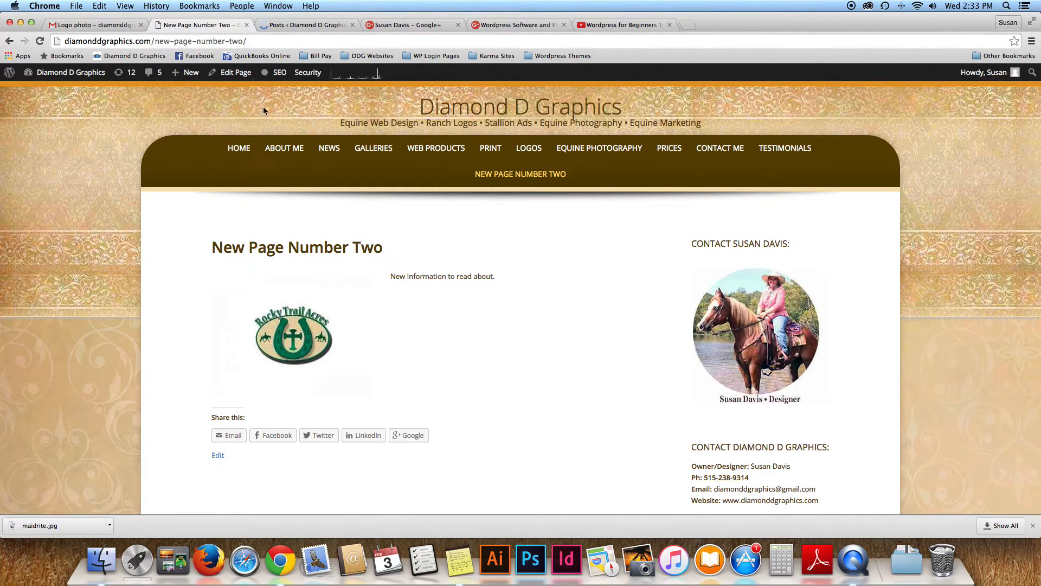
pyautogui.click(328, 150)
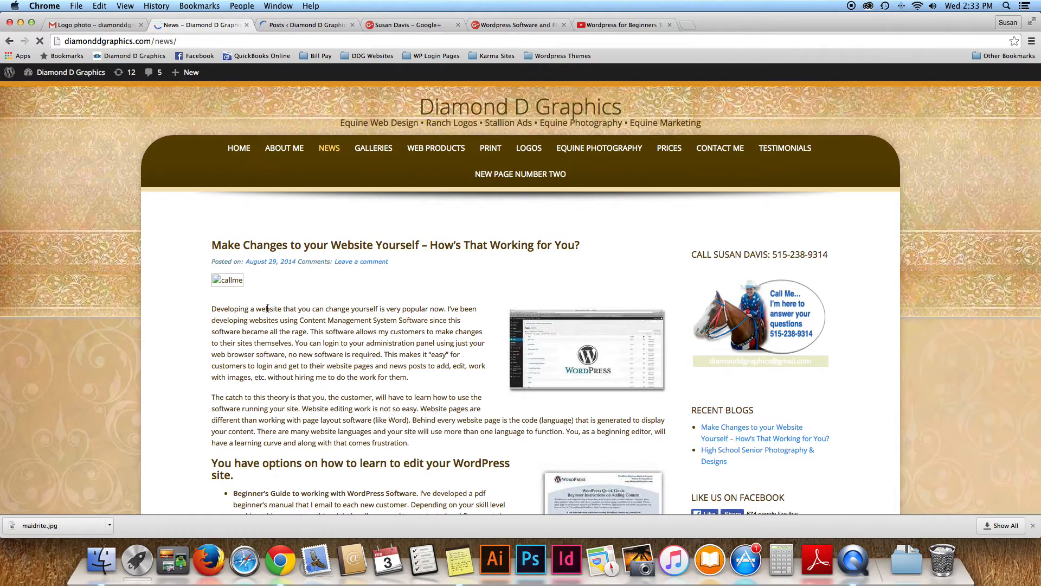
pyautogui.scroll(-10, 319, 310)
pyautogui.scroll(9, 319, 311)
pyautogui.scroll(-3, 319, 311)
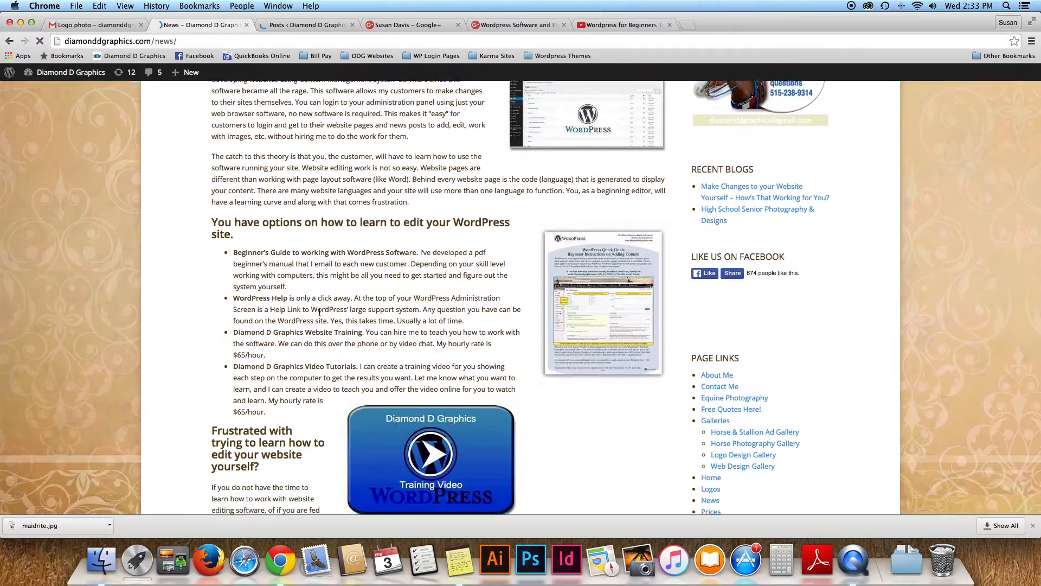
pyautogui.scroll(-6, 319, 311)
pyautogui.scroll(5, 325, 337)
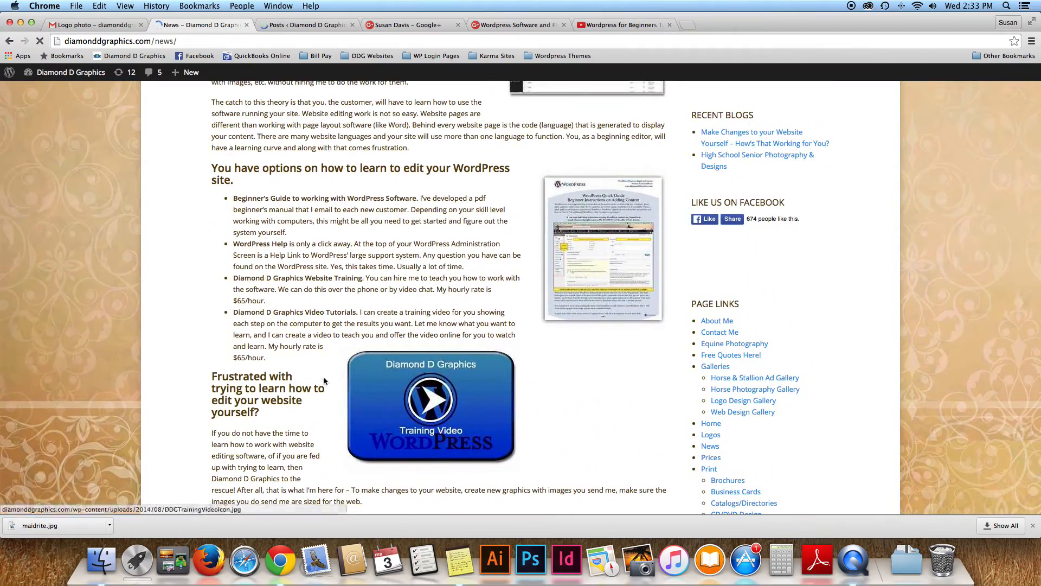
pyautogui.scroll(-15, 336, 382)
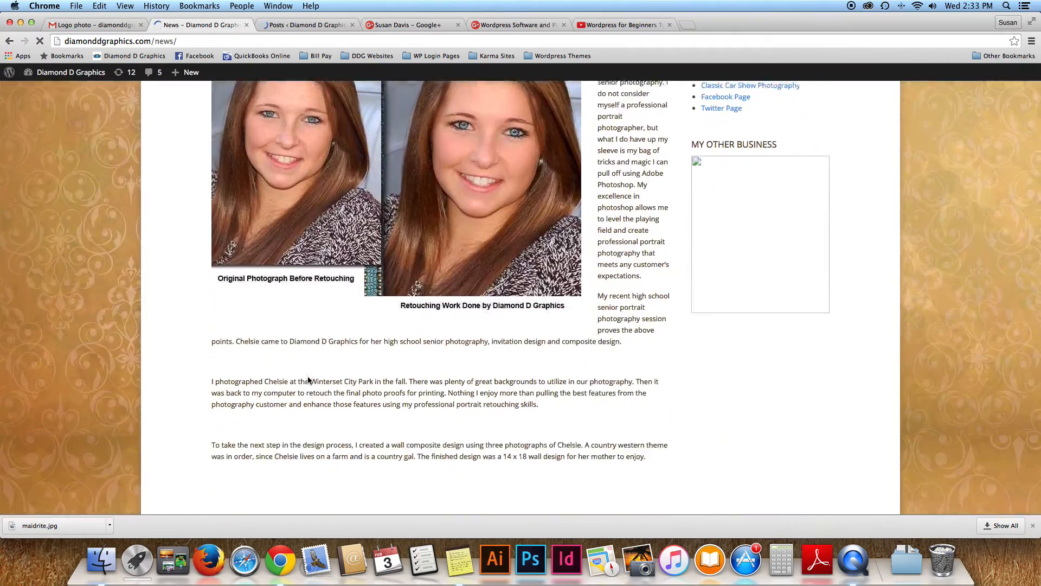
pyautogui.scroll(-18, 307, 376)
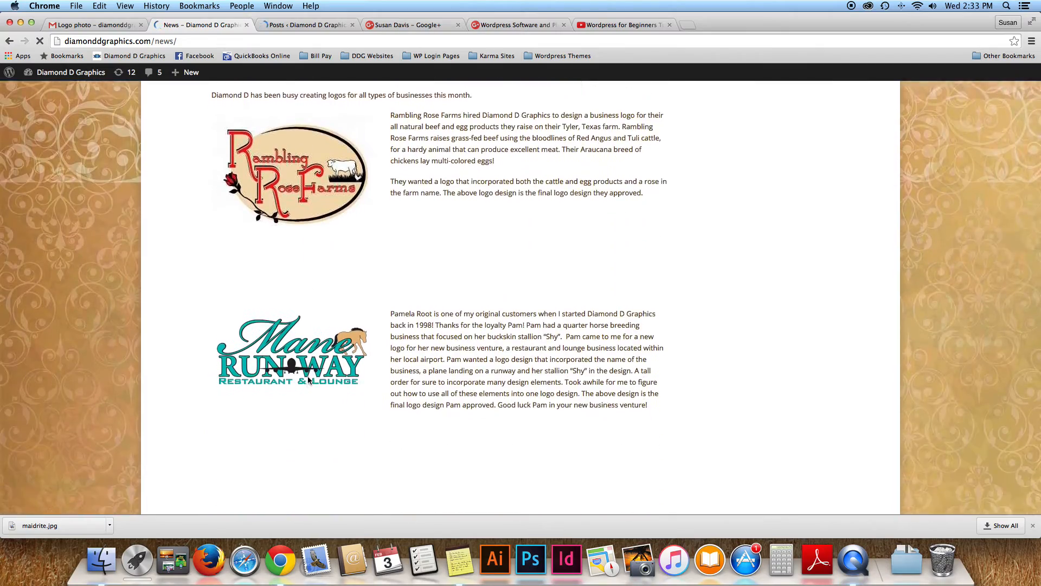
pyautogui.scroll(-16, 308, 379)
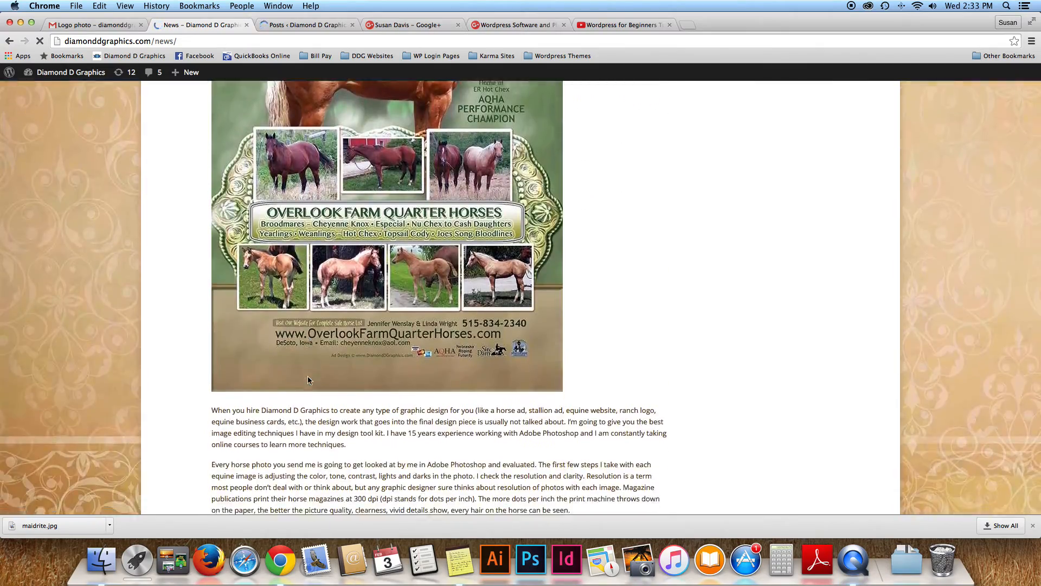
pyautogui.scroll(-4, 307, 377)
pyautogui.scroll(20, 307, 377)
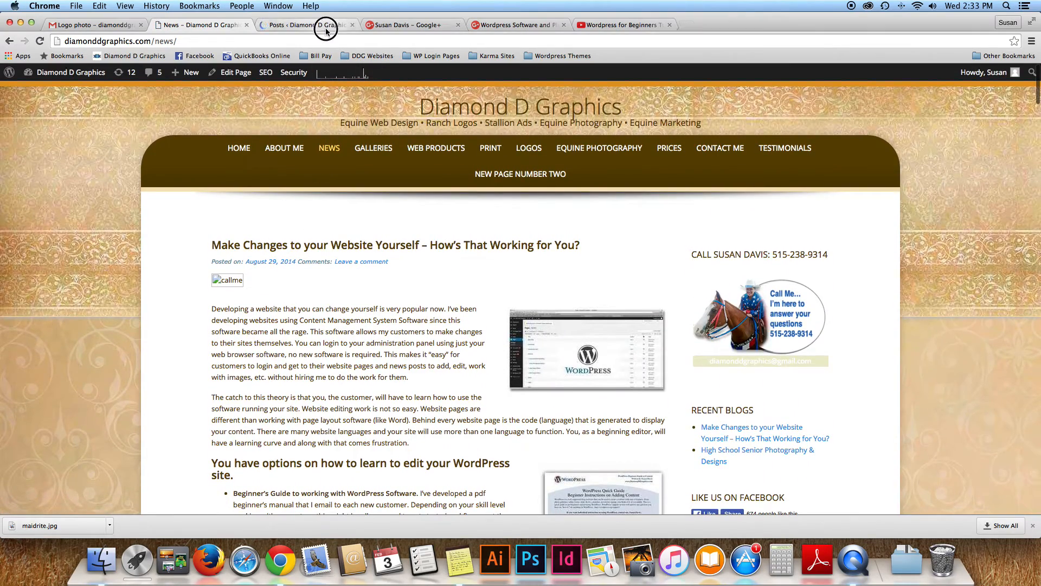
# Create a new post titled "News today" with the body text "write your article"
pyautogui.click(326, 28)
pyautogui.scroll(-1, 126, 163)
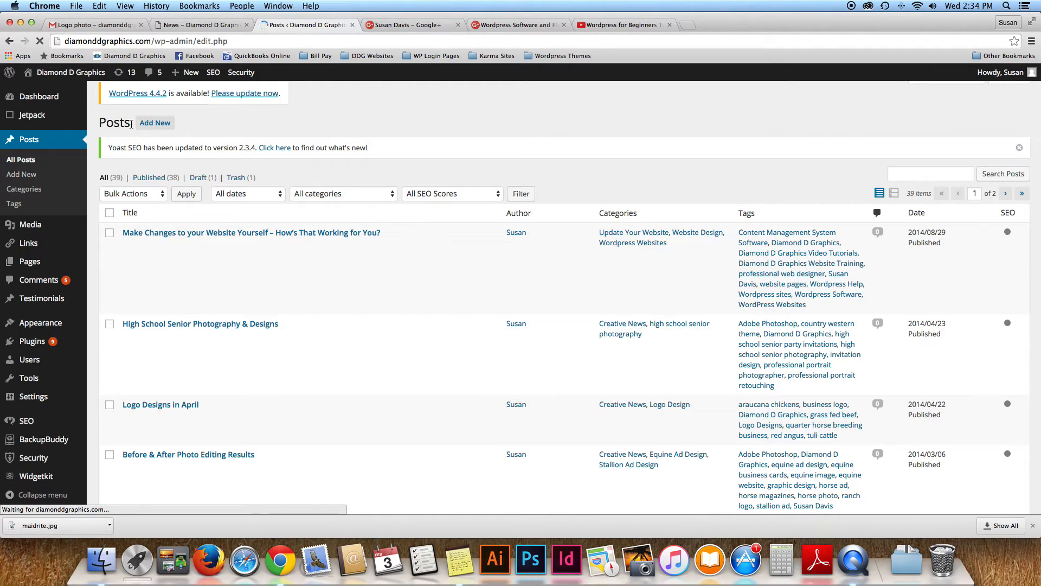
pyautogui.click(160, 127)
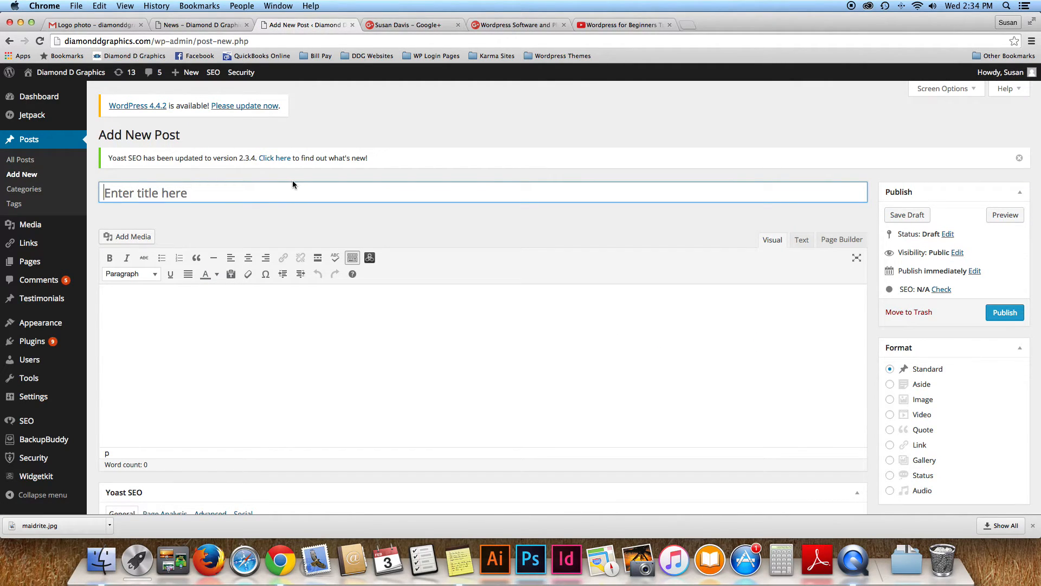
pyautogui.click(130, 193)
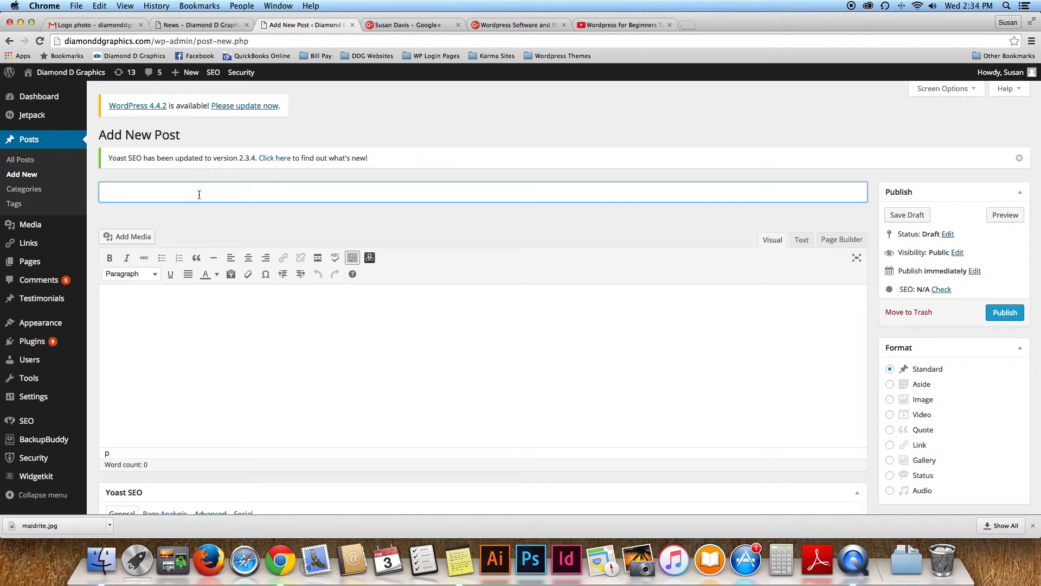
pyautogui.write('News today')
pyautogui.click(188, 347)
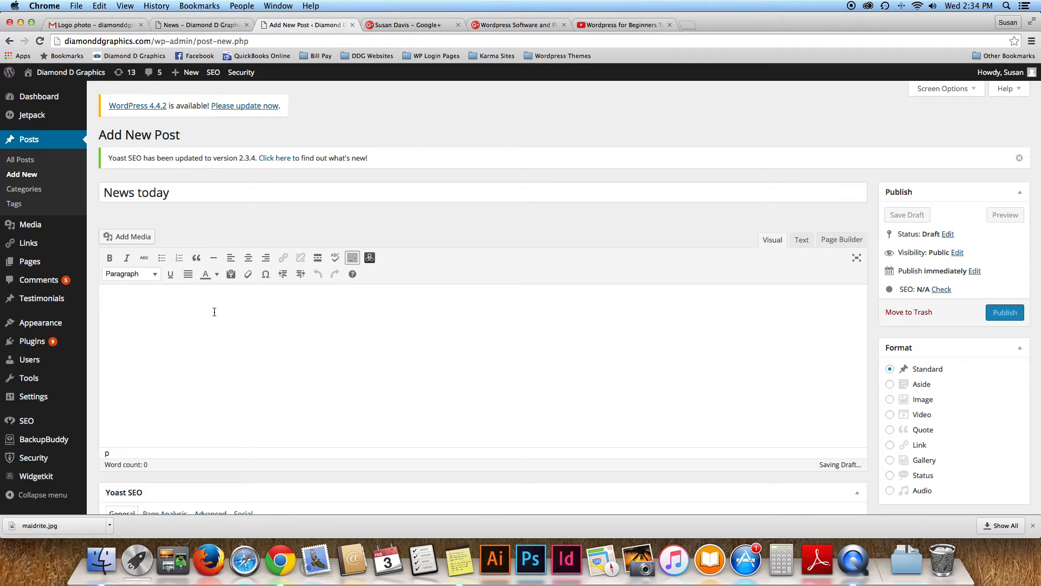
pyautogui.write('write your article')
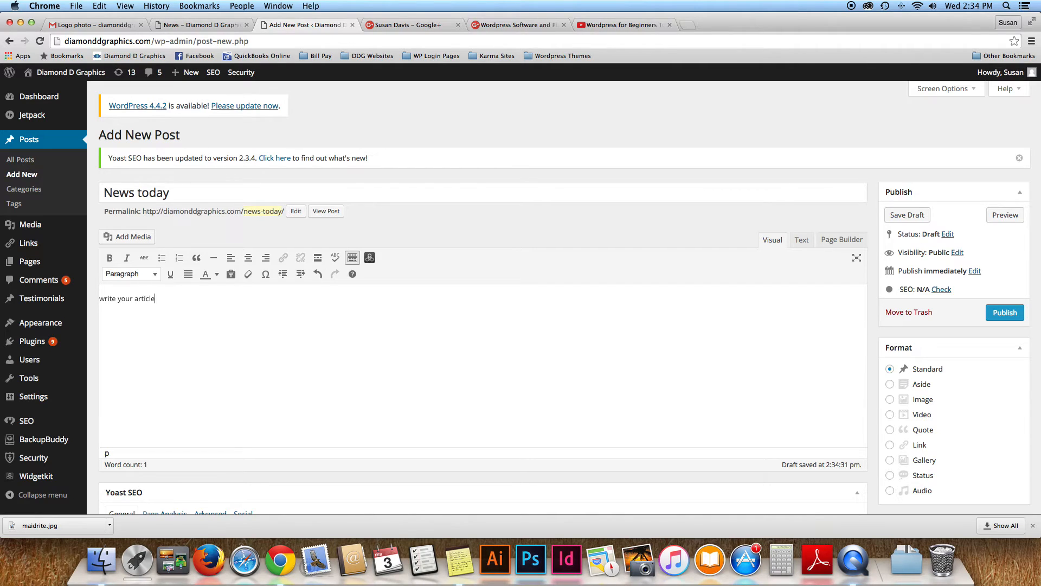
# Insert the Peacock logo, Peacock.jpg, into the post with Right alignment and Medium – 300 × 225 size
pyautogui.click(129, 237)
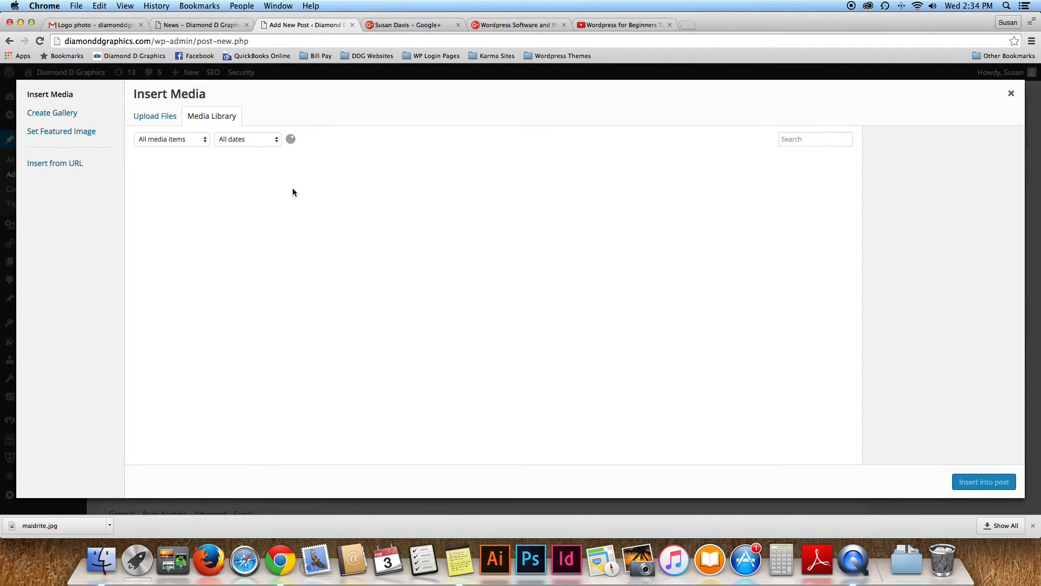
pyautogui.click(579, 213)
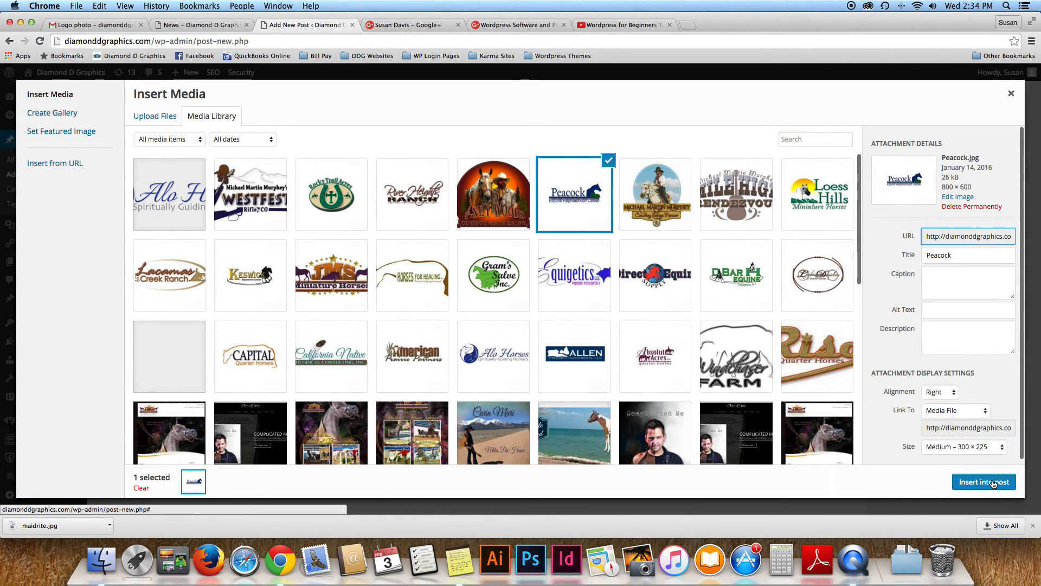
pyautogui.click(986, 481)
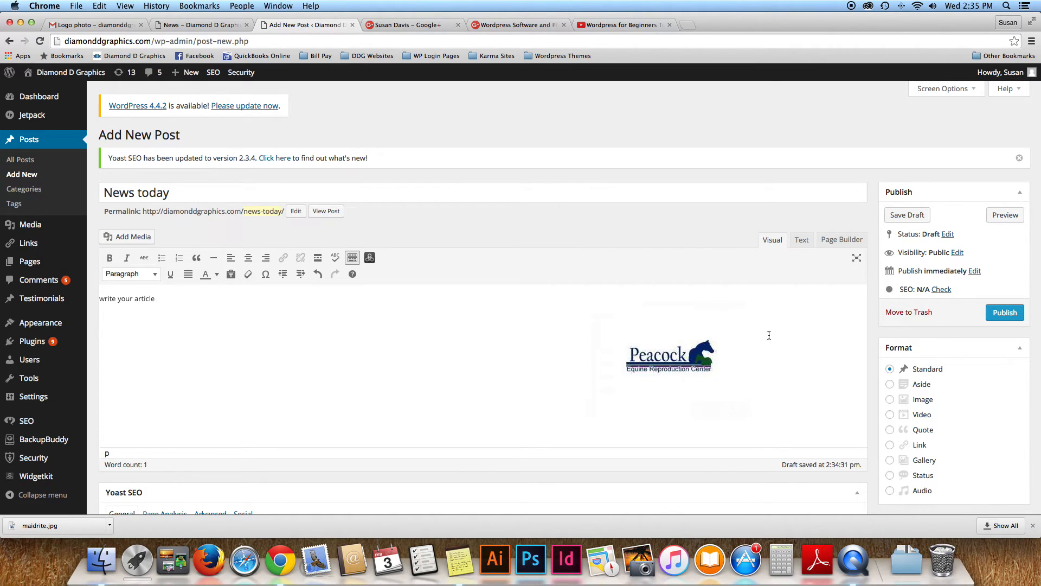
# Examine the format options and the list of categories available for the News today post
pyautogui.scroll(-1, 895, 312)
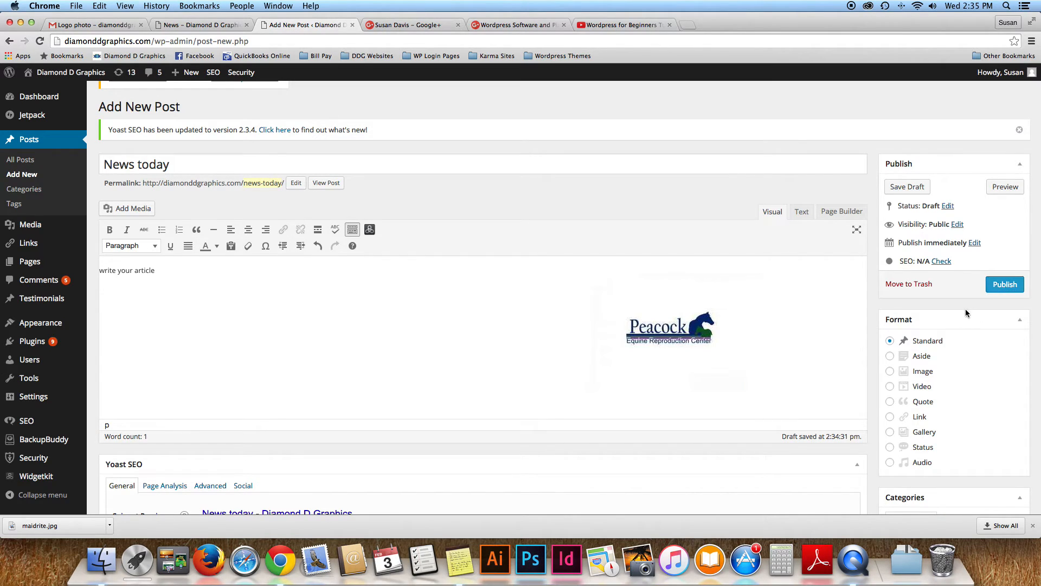
pyautogui.scroll(-5, 966, 309)
pyautogui.scroll(-4, 965, 309)
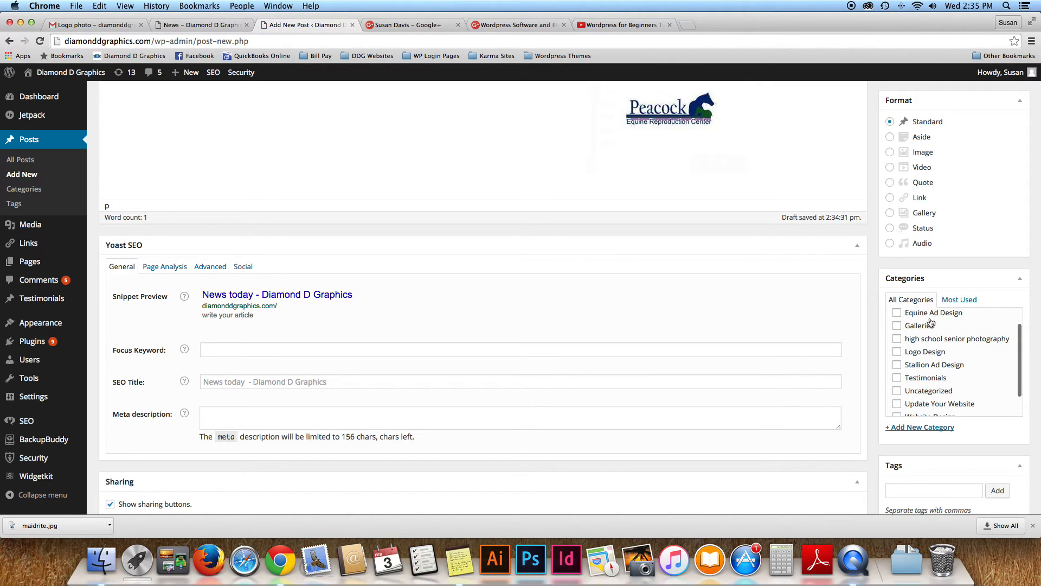
pyautogui.scroll(1, 928, 382)
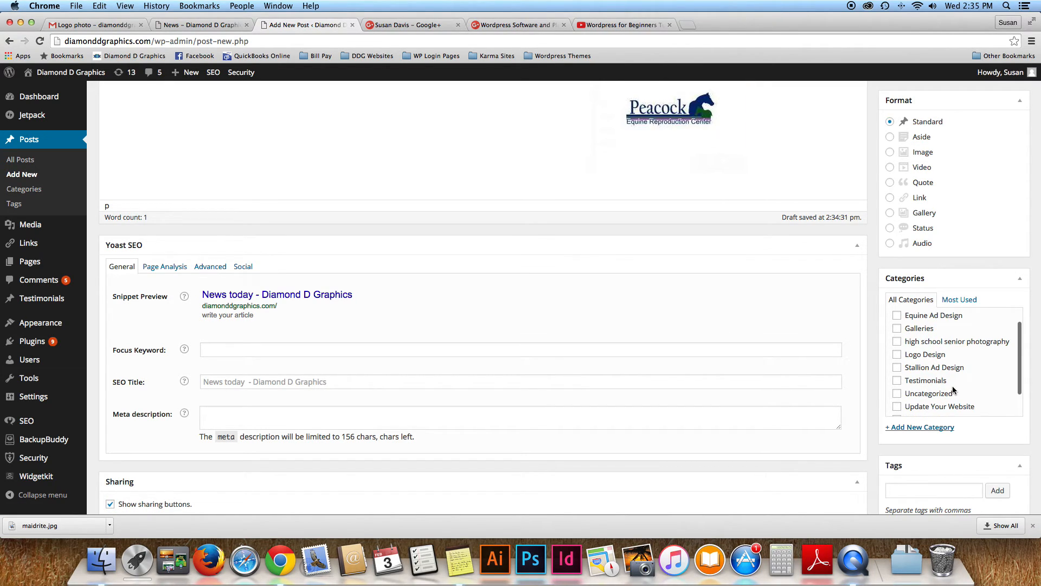
pyautogui.scroll(-5, 953, 385)
pyautogui.scroll(10, 952, 385)
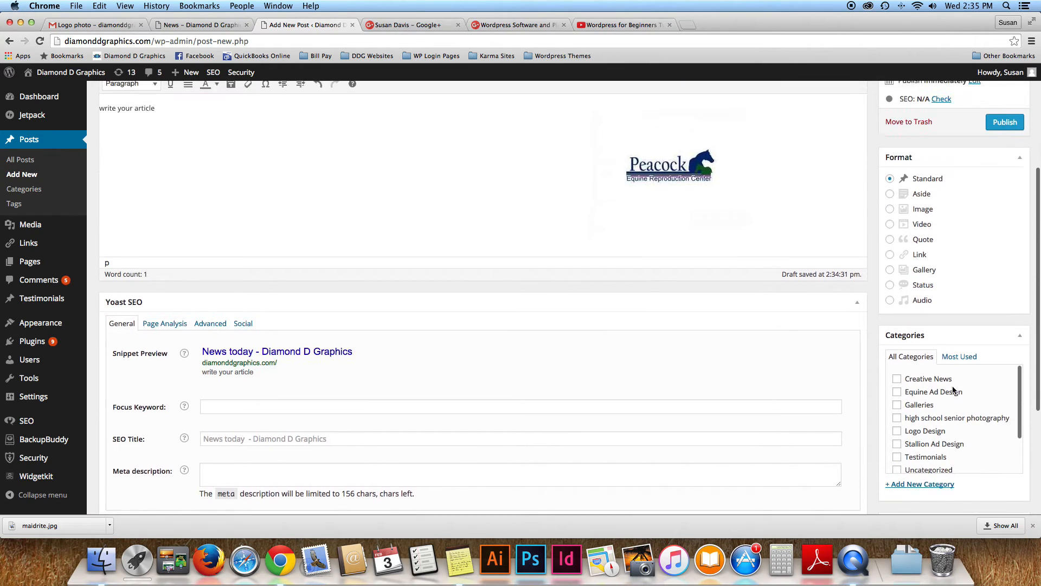
pyautogui.scroll(-5, 952, 385)
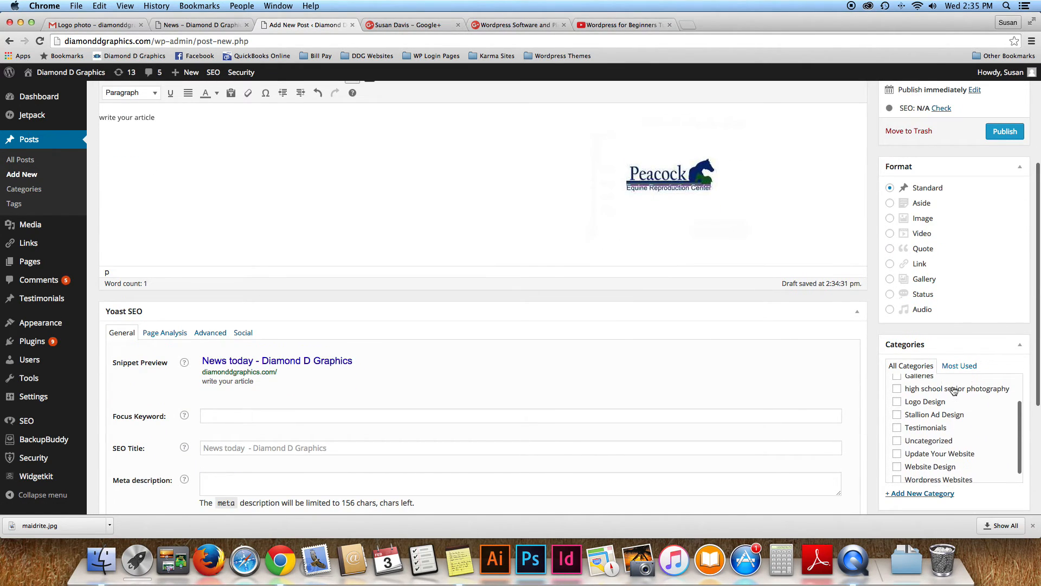
pyautogui.scroll(5, 952, 385)
pyautogui.scroll(-4, 952, 386)
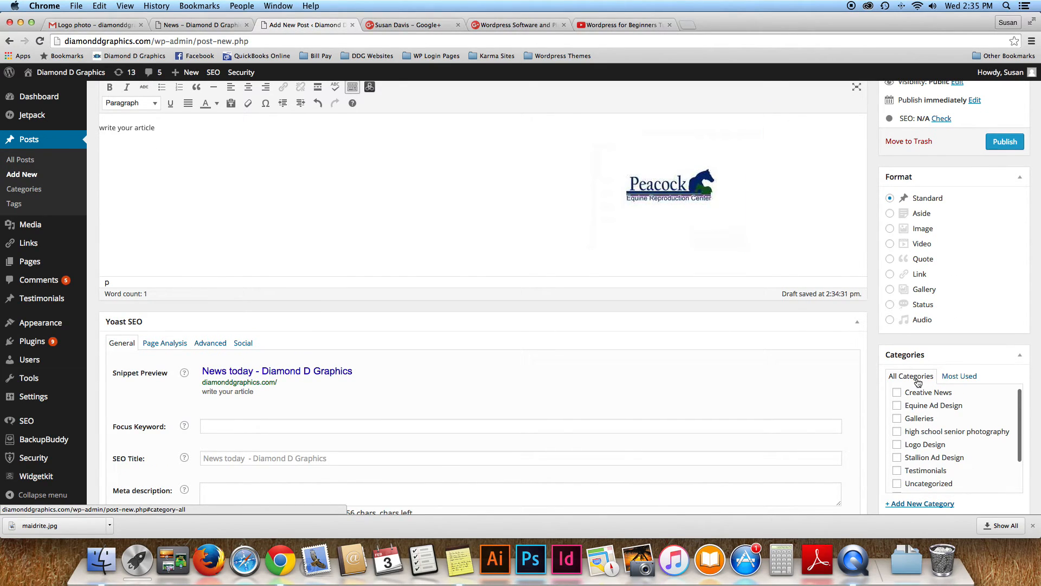
pyautogui.scroll(1, 918, 382)
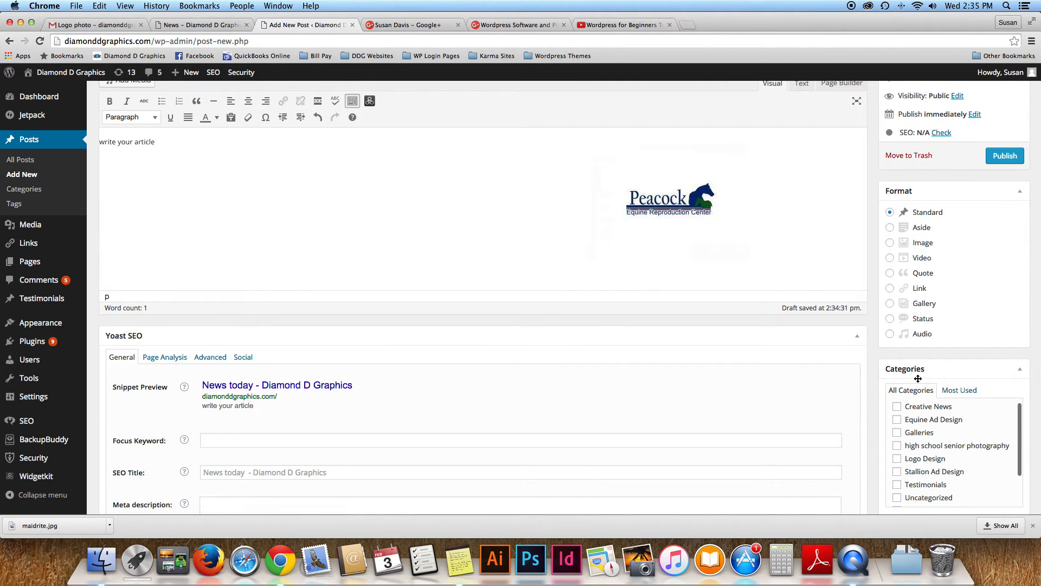
pyautogui.scroll(-2, 943, 369)
pyautogui.scroll(10, 949, 372)
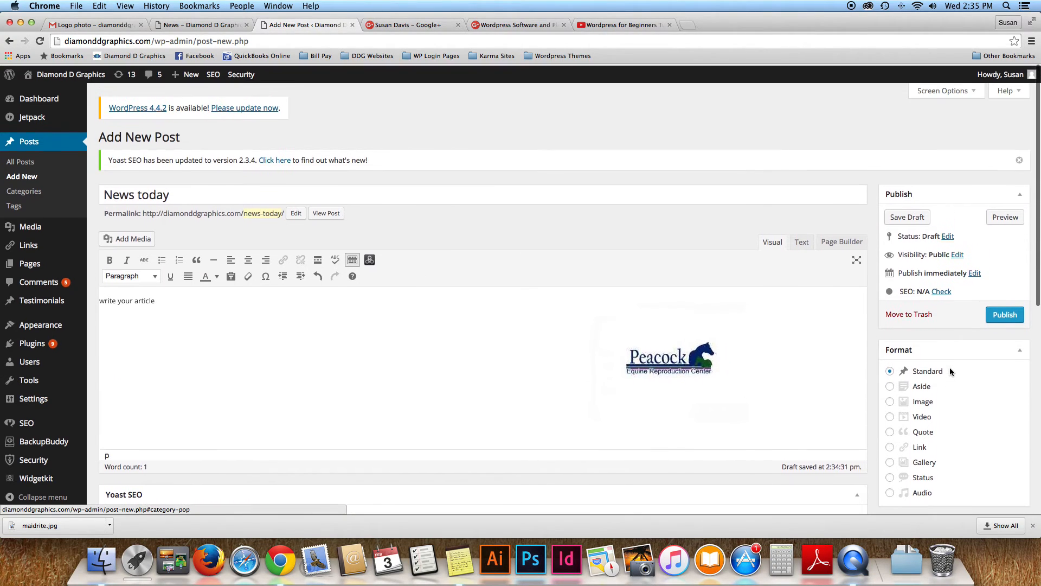
# Publish the News today post and reload the live site's News page to view it
pyautogui.click(1002, 313)
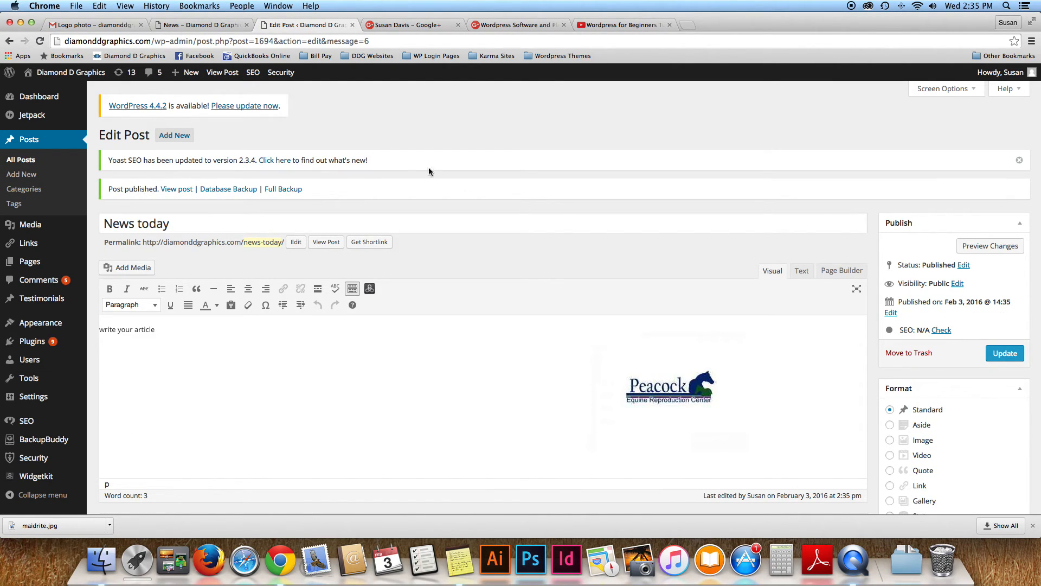
pyautogui.click(202, 27)
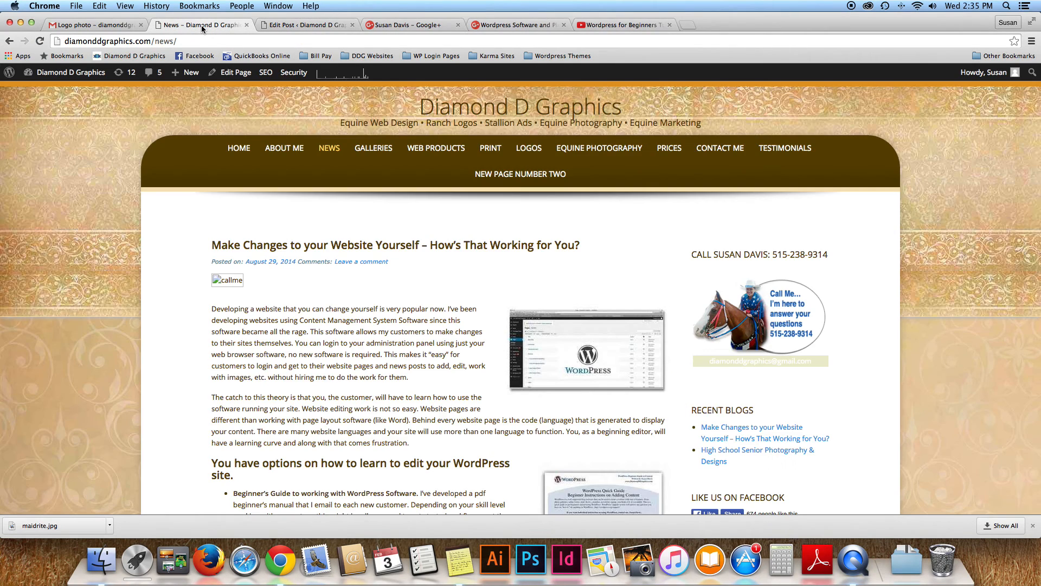
pyautogui.click(335, 150)
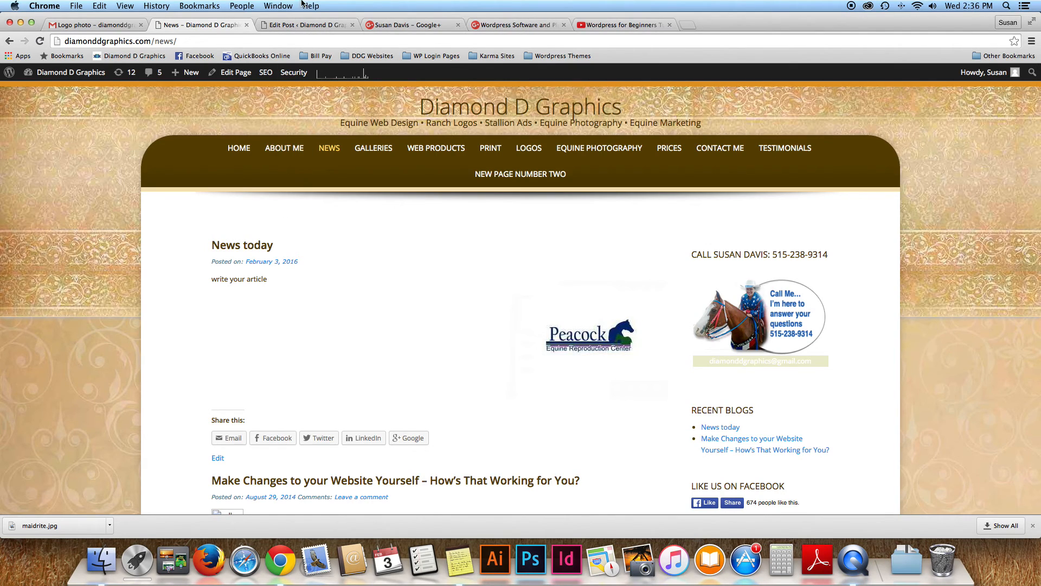
# Return to the list of all posts and move the News today post to the trash
pyautogui.click(301, 25)
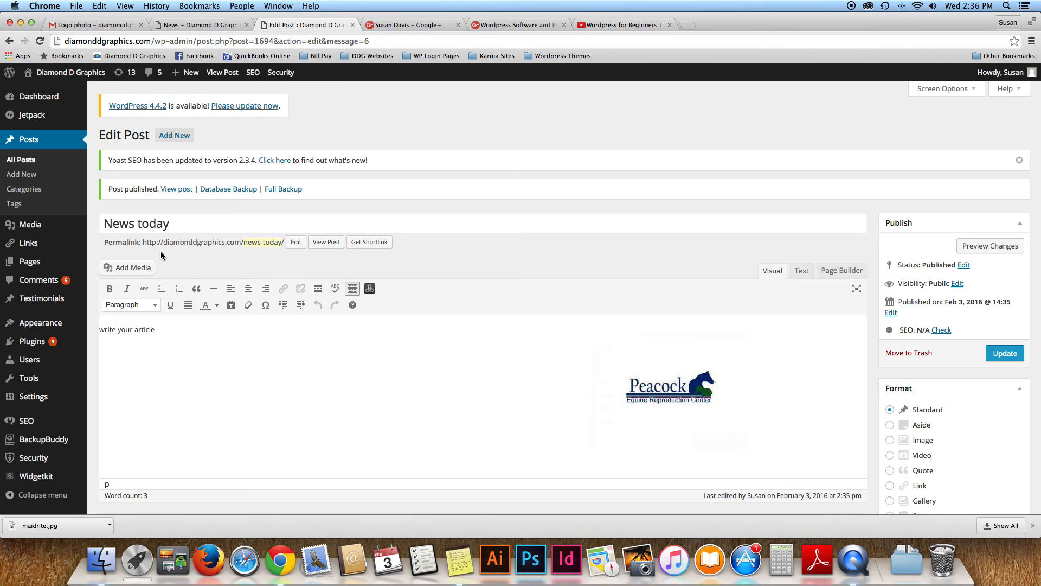
pyautogui.click(19, 161)
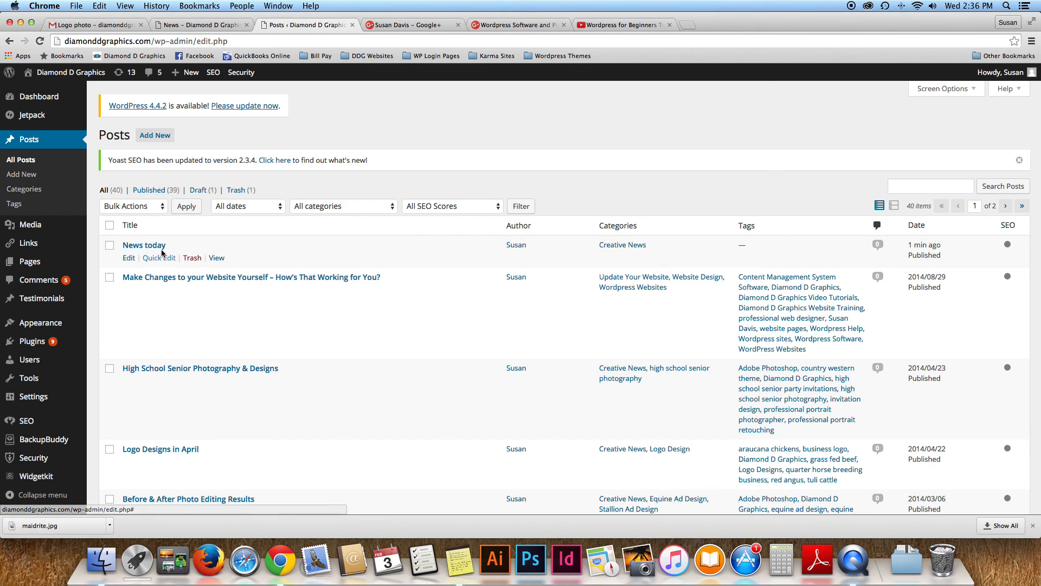
pyautogui.click(192, 258)
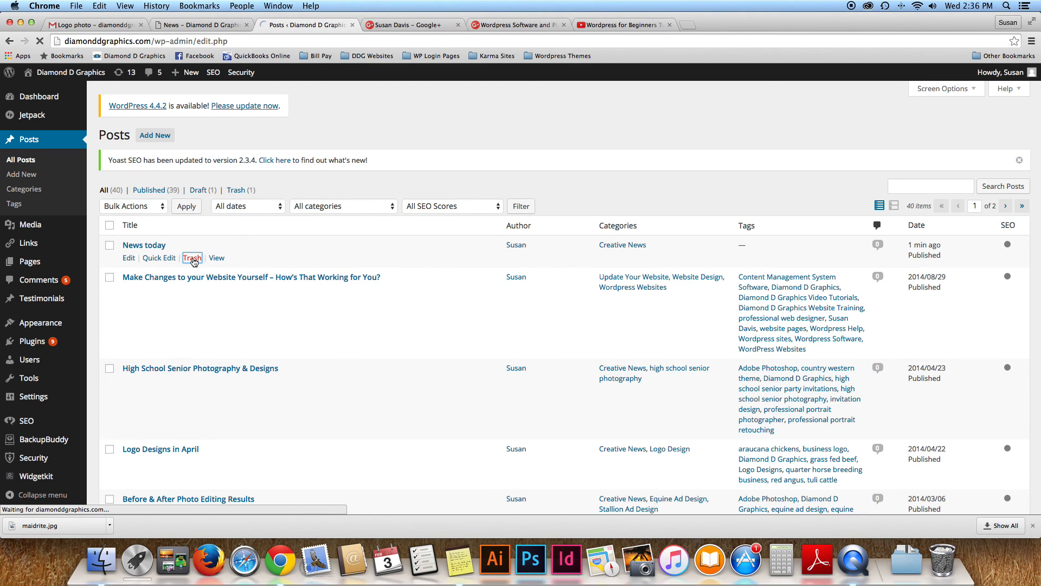